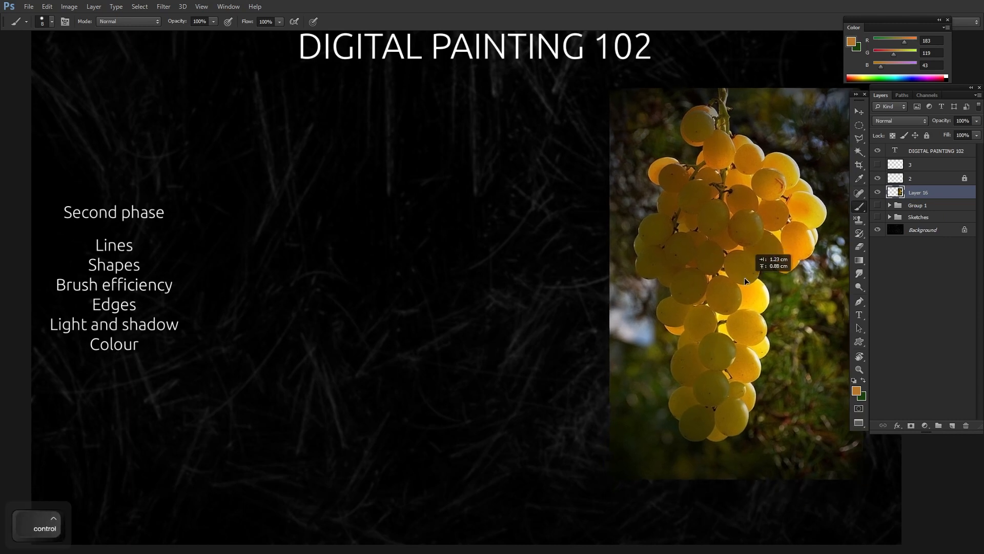
# Undo the grape photo's accidental move and add a new empty layer above it.
pyautogui.hotkey('ctrl', 'z')
pyautogui.click(952, 424)
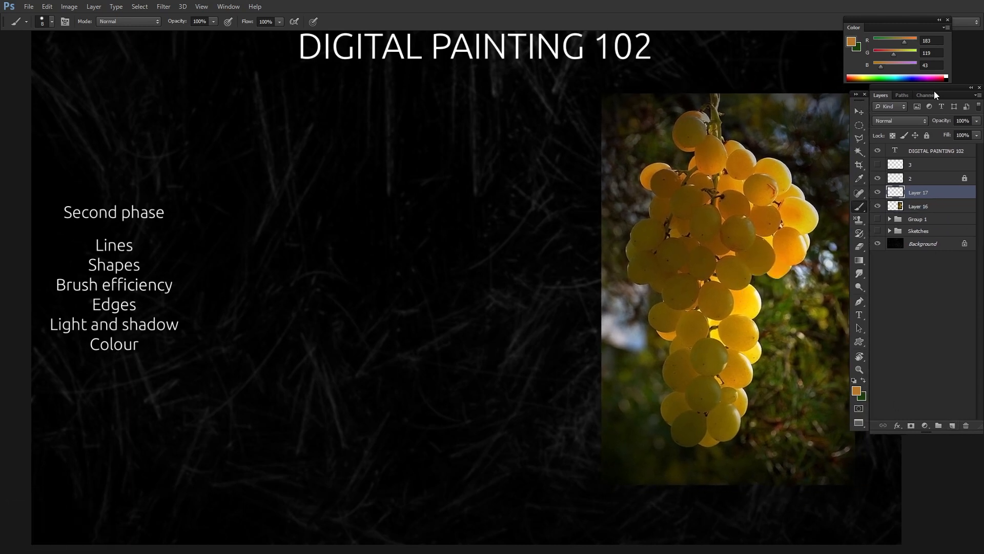
# Shift the floating tools, Layers and Color panels slightly inward from the edge of the workspace.
pyautogui.moveTo(859, 100); pyautogui.dragTo(847, 101)
pyautogui.moveTo(921, 89); pyautogui.dragTo(909, 91)
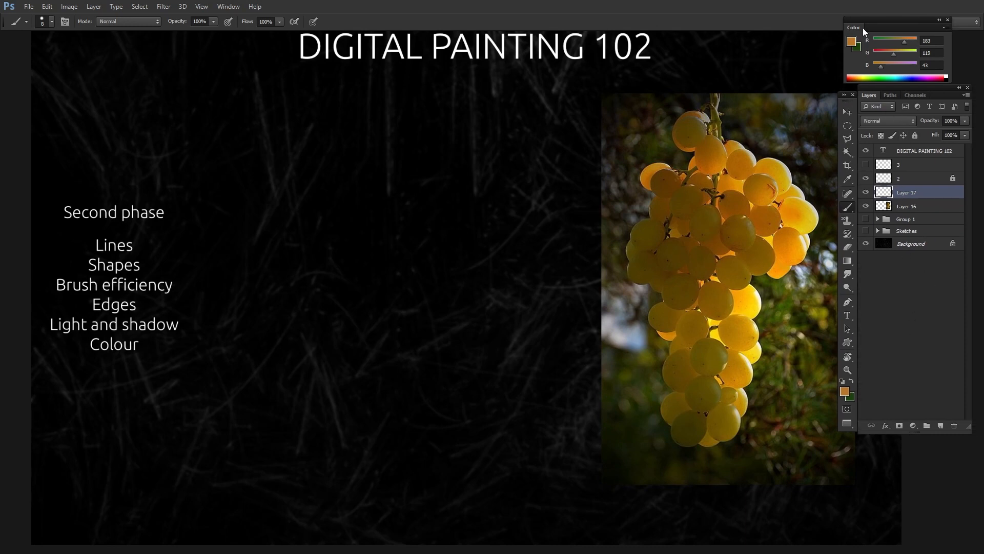
pyautogui.moveTo(862, 27)
pyautogui.mouseDown()
pyautogui.moveTo(881, 39)
pyautogui.moveTo(872, 39)
pyautogui.mouseUp()
pyautogui.click(940, 24)
# Set the foreground colour to dark red, R 112, G 0, B 0.
pyautogui.click(920, 41)
pyautogui.moveTo(887, 51)
pyautogui.mouseDown()
pyautogui.moveTo(867, 57)
pyautogui.moveTo(887, 50)
pyautogui.mouseUp()
pyautogui.moveTo(883, 39); pyautogui.dragTo(867, 61)
pyautogui.click(872, 39)
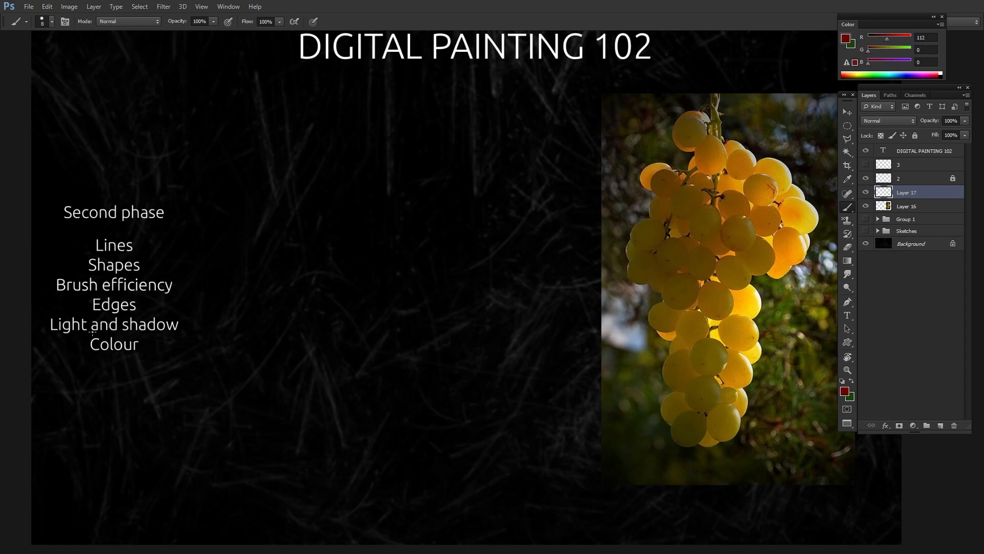
# Mark the "Light and shadow" and "Colour" entries with a hand-drawn red box, and clear the marking from the layer.
pyautogui.moveTo(67, 316)
pyautogui.mouseDown()
pyautogui.moveTo(184, 338)
pyautogui.moveTo(175, 352)
pyautogui.moveTo(60, 360)
pyautogui.moveTo(47, 316)
pyautogui.mouseUp()
pyautogui.hotkey('ctrl', 'a')
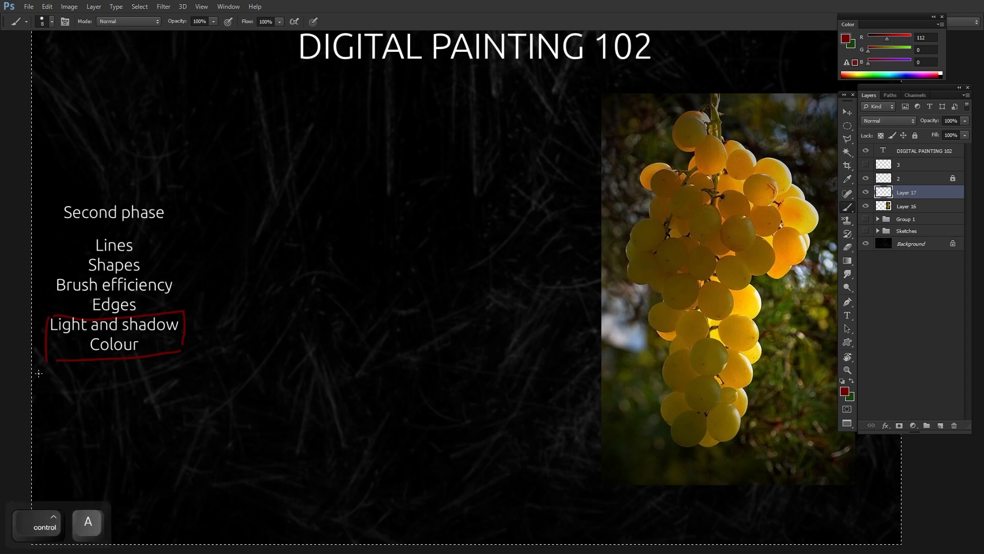
pyautogui.press('Delete')
pyautogui.hotkey('ctrl', 'd')
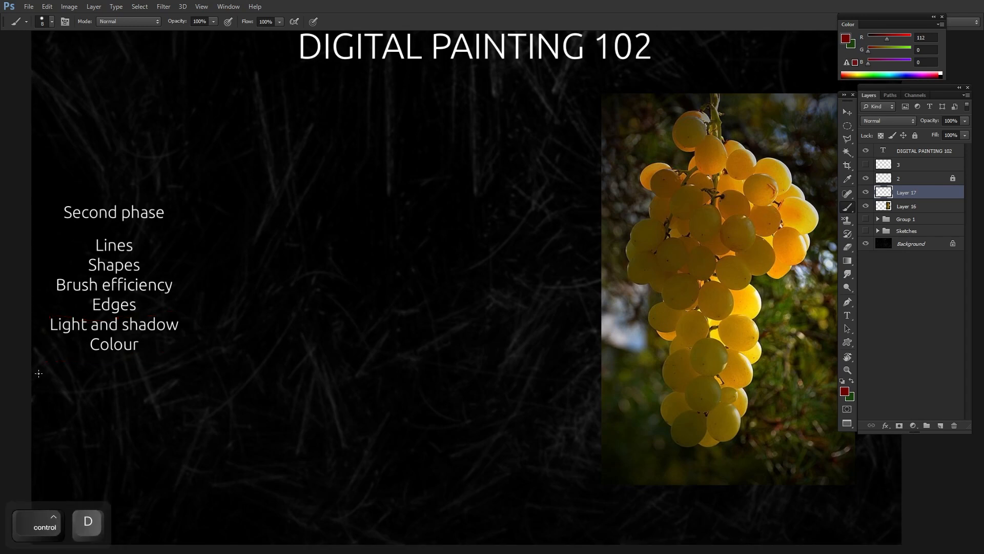
pyautogui.hotkey('ctrl', 'a')
pyautogui.hotkey('ctrl', 'd')
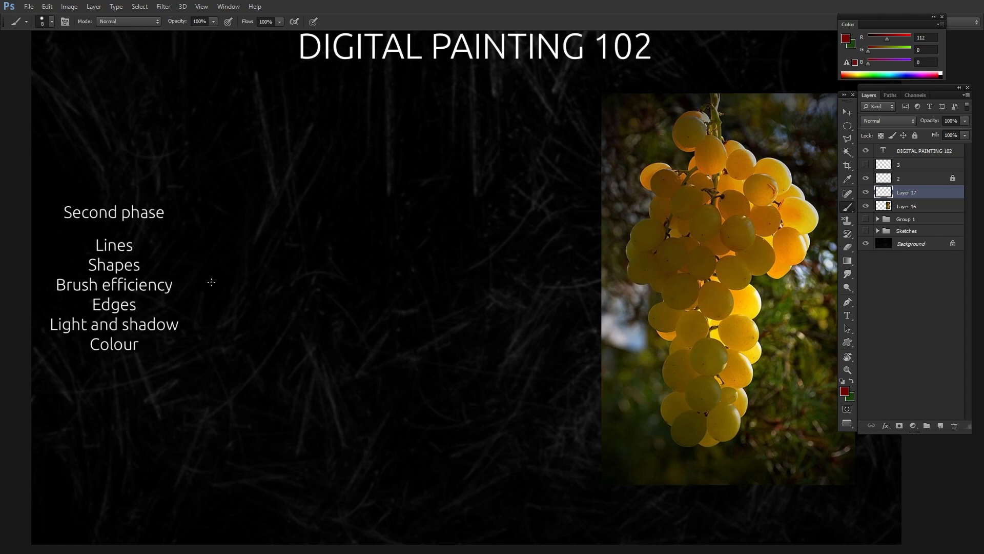
# Draw a tall red rectangular frame from straight brush lines between the topic list and the grape photo.
pyautogui.click(270, 100)
pyautogui.keyDown('shift'); pyautogui.click(553, 99); pyautogui.keyUp('shift')
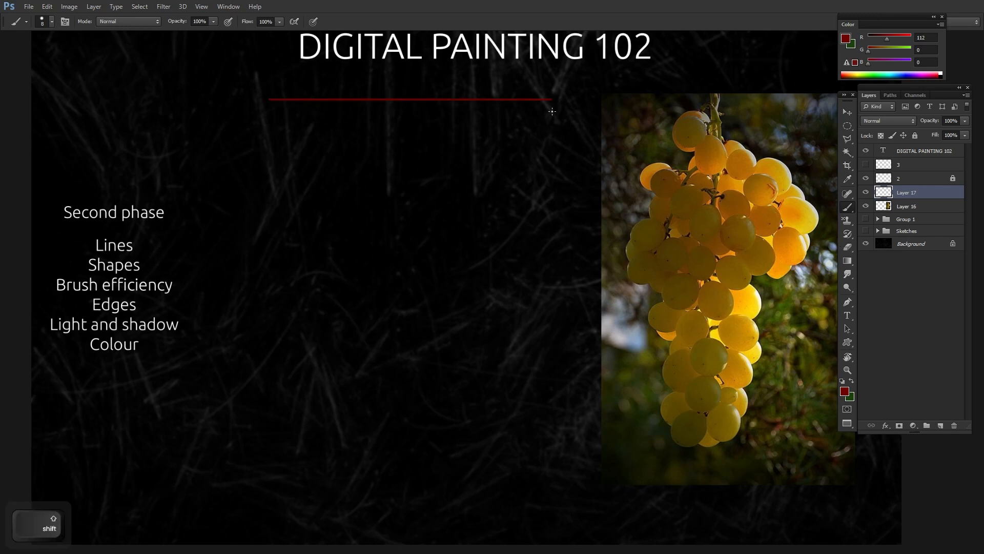
pyautogui.keyDown('shift'); pyautogui.click(553, 439); pyautogui.keyUp('shift')
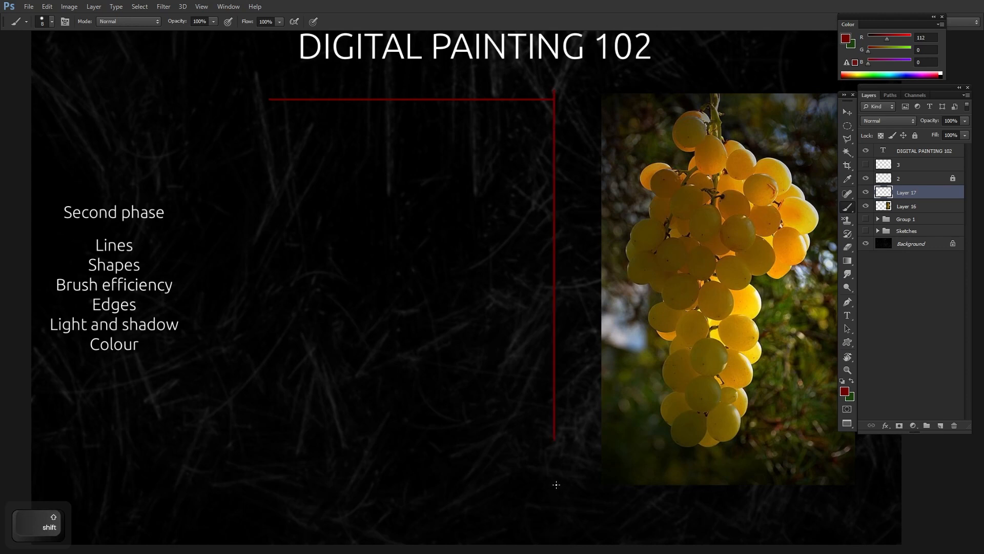
pyautogui.moveTo(561, 482)
pyautogui.mouseDown()
pyautogui.moveTo(318, 512)
pyautogui.moveTo(266, 487)
pyautogui.moveTo(294, 118)
pyautogui.mouseUp()
pyautogui.moveTo(557, 287); pyautogui.dragTo(559, 283)
# Test the first 35 px hard round brush with a few red strokes inside the frame, and undo them.
pyautogui.rightClick(750, 241)
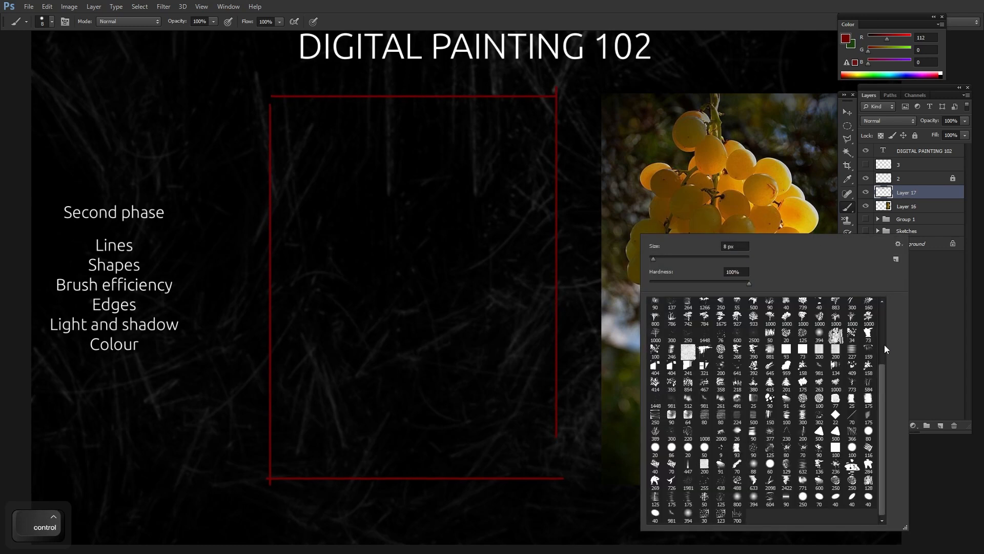
pyautogui.moveTo(885, 402); pyautogui.dragTo(881, 316)
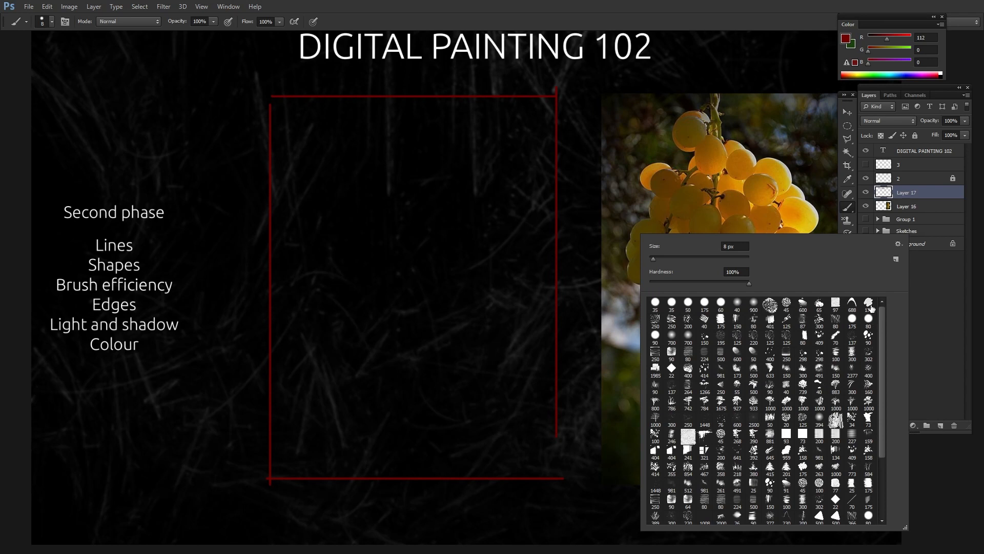
pyautogui.doubleClick(655, 303)
pyautogui.moveTo(439, 346)
pyautogui.mouseDown()
pyautogui.moveTo(451, 268)
pyautogui.moveTo(405, 310)
pyautogui.mouseUp()
pyautogui.moveTo(390, 331)
pyautogui.mouseDown()
pyautogui.moveTo(439, 374)
pyautogui.moveTo(399, 410)
pyautogui.mouseUp()
pyautogui.moveTo(429, 177); pyautogui.dragTo(444, 211)
pyautogui.hotkey('ctrl', 'z')
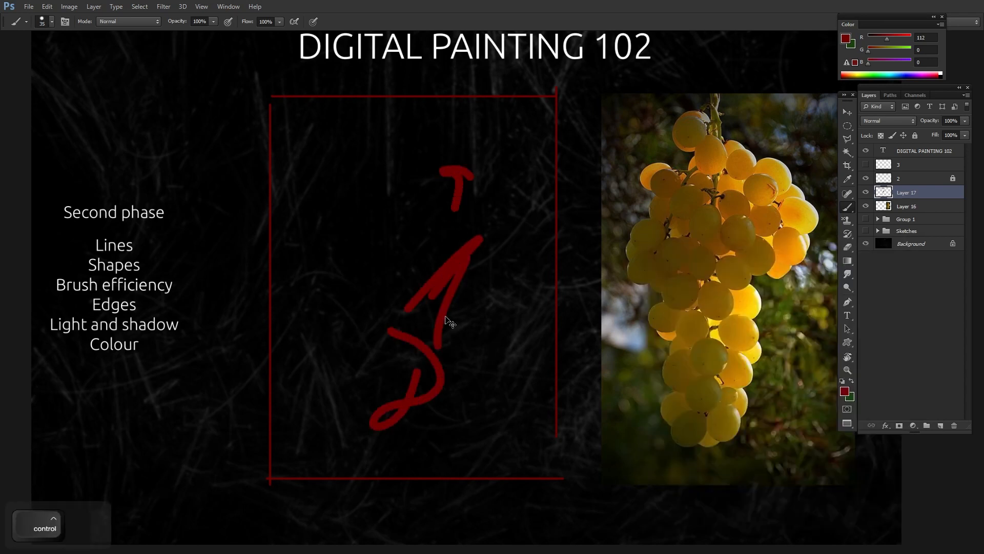
pyautogui.hotkey('ctrl', 'z')
pyautogui.hotkey('ctrl', 'z')
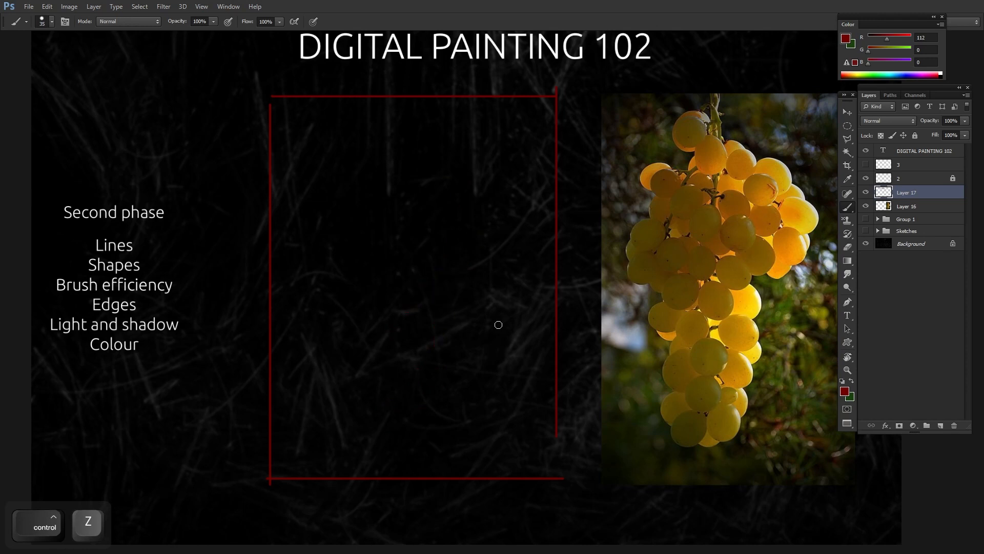
# Try another brush preset with strokes inside the frame, undo them and return to the Brush tool.
pyautogui.rightClick(502, 320)
pyautogui.moveTo(526, 285); pyautogui.dragTo(519, 285)
pyautogui.click(500, 283)
pyautogui.hotkey('ctrl', 'z')
pyautogui.moveTo(475, 117); pyautogui.dragTo(491, 146)
pyautogui.hotkey('ctrl', 'z')
pyautogui.press('b')
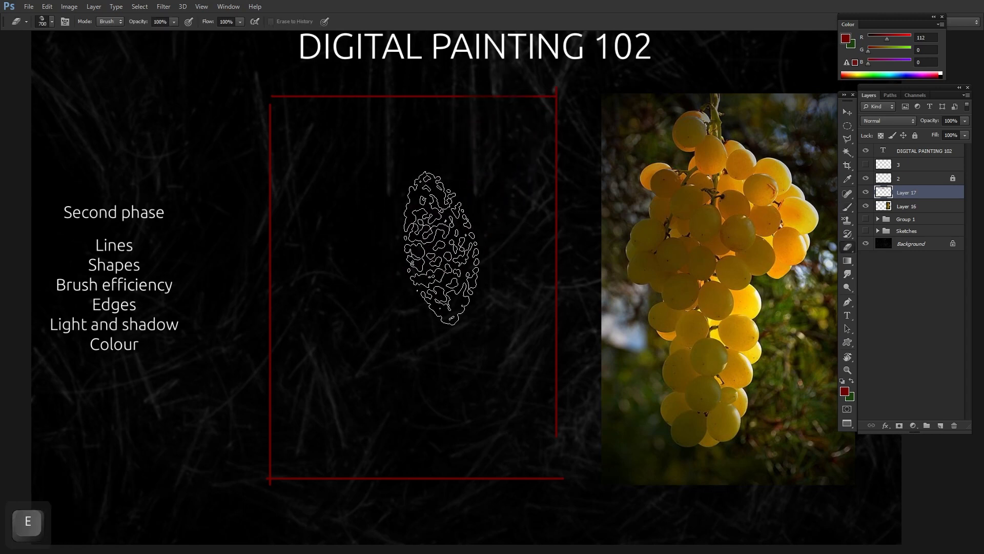
# Test the tapered 35 px round brush with strokes inside the frame, and undo them.
pyautogui.rightClick(499, 186)
pyautogui.click(482, 259)
pyautogui.moveTo(392, 236)
pyautogui.mouseDown()
pyautogui.moveTo(457, 172)
pyautogui.moveTo(459, 278)
pyautogui.moveTo(429, 373)
pyautogui.mouseUp()
pyautogui.hotkey('ctrl', 'z')
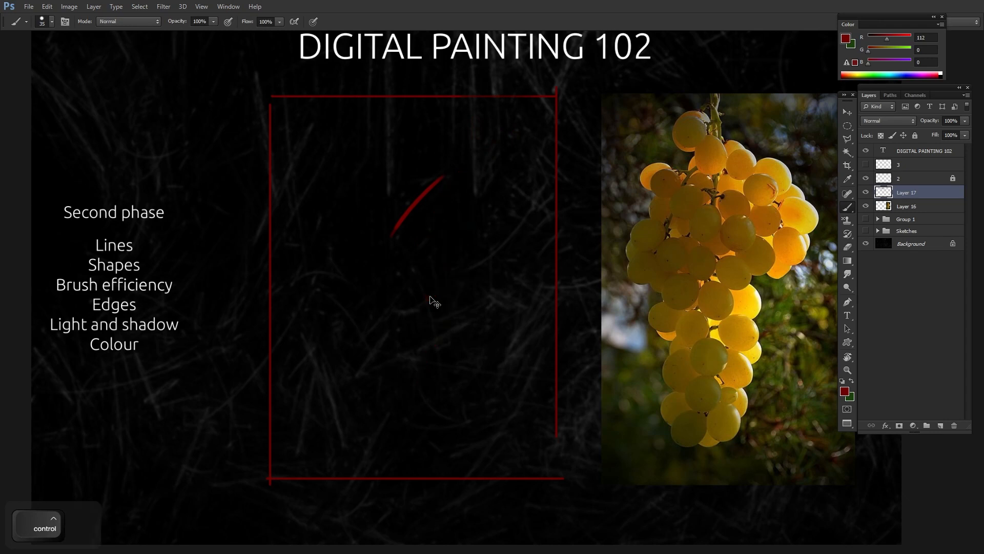
pyautogui.hotkey('ctrl', 'z')
# Test the 50 px round brush with a loose scribble inside the frame, and undo it.
pyautogui.rightClick(444, 223)
pyautogui.click(487, 284)
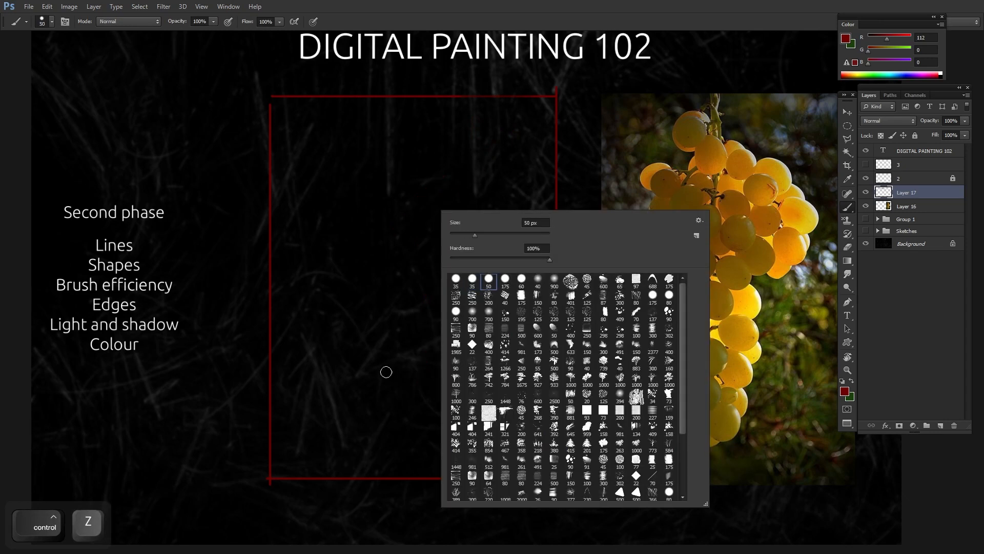
pyautogui.moveTo(385, 369)
pyautogui.mouseDown()
pyautogui.moveTo(457, 265)
pyautogui.moveTo(474, 304)
pyautogui.moveTo(451, 319)
pyautogui.moveTo(457, 233)
pyautogui.moveTo(490, 305)
pyautogui.moveTo(446, 379)
pyautogui.moveTo(419, 403)
pyautogui.moveTo(353, 321)
pyautogui.mouseUp()
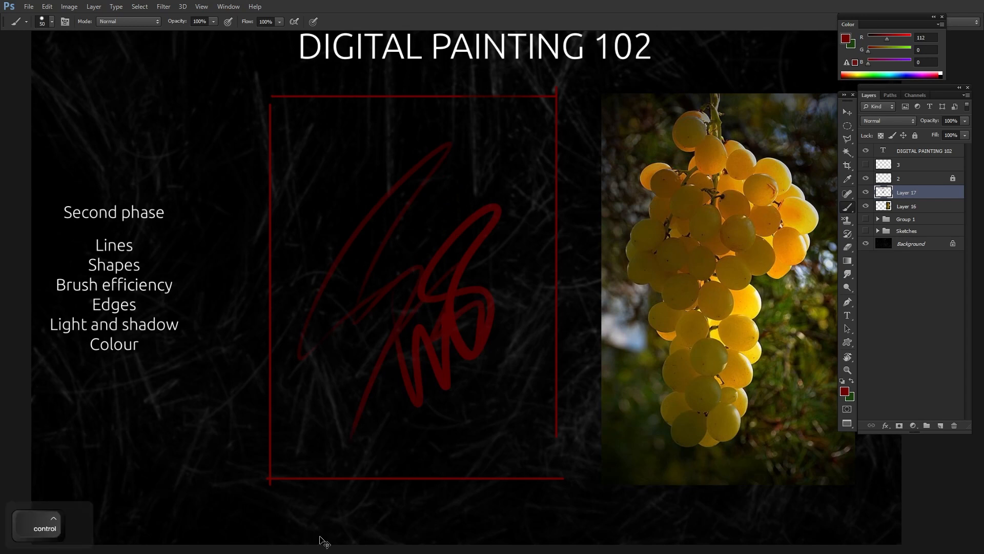
pyautogui.hotkey('ctrl', 'z')
# Test the 60 px round brush and one more preset with strokes inside the frame, undoing the 60 px strokes.
pyautogui.rightClick(462, 225)
pyautogui.click(549, 298)
pyautogui.moveTo(388, 367); pyautogui.dragTo(419, 387)
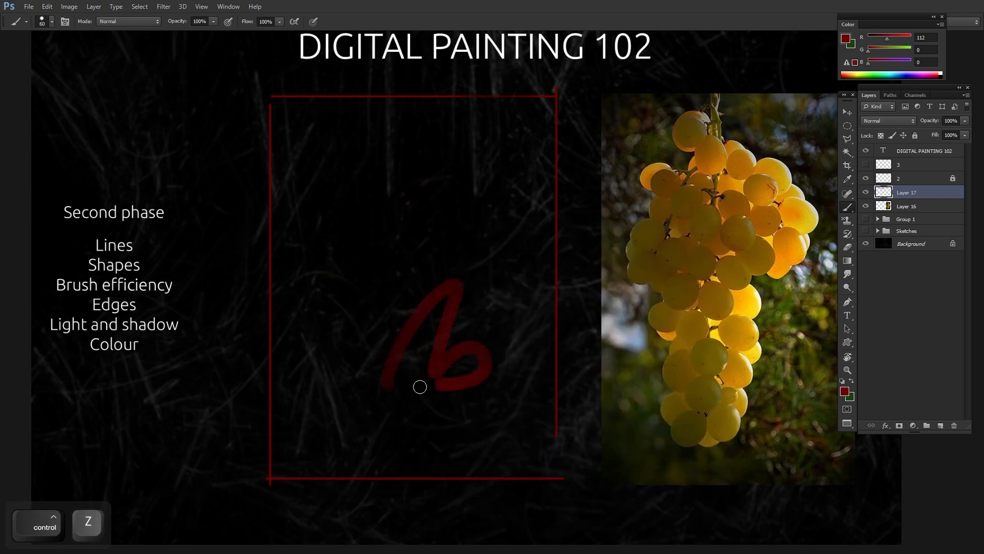
pyautogui.hotkey('ctrl', 'z')
pyautogui.hotkey('ctrl', 'z')
pyautogui.rightClick(456, 200)
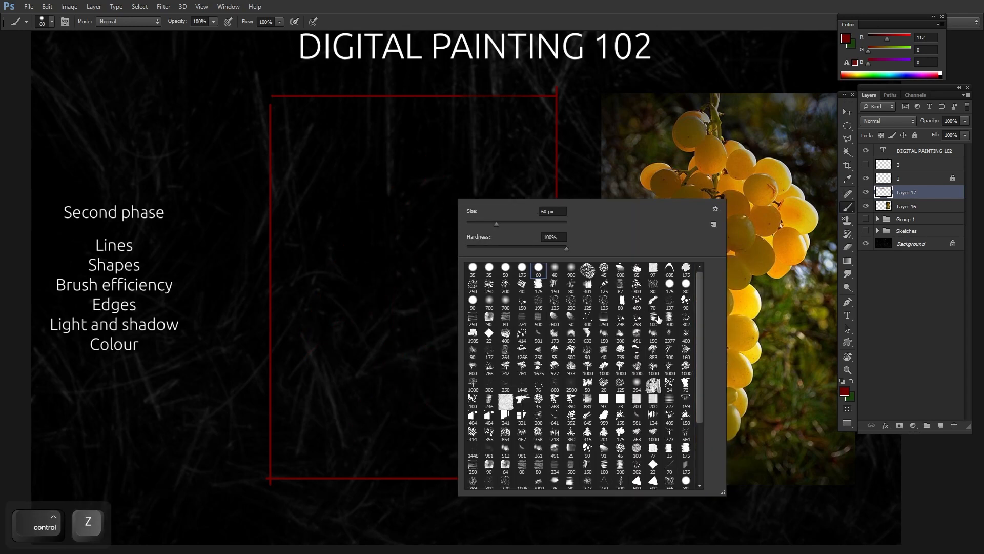
pyautogui.moveTo(390, 359); pyautogui.dragTo(440, 389)
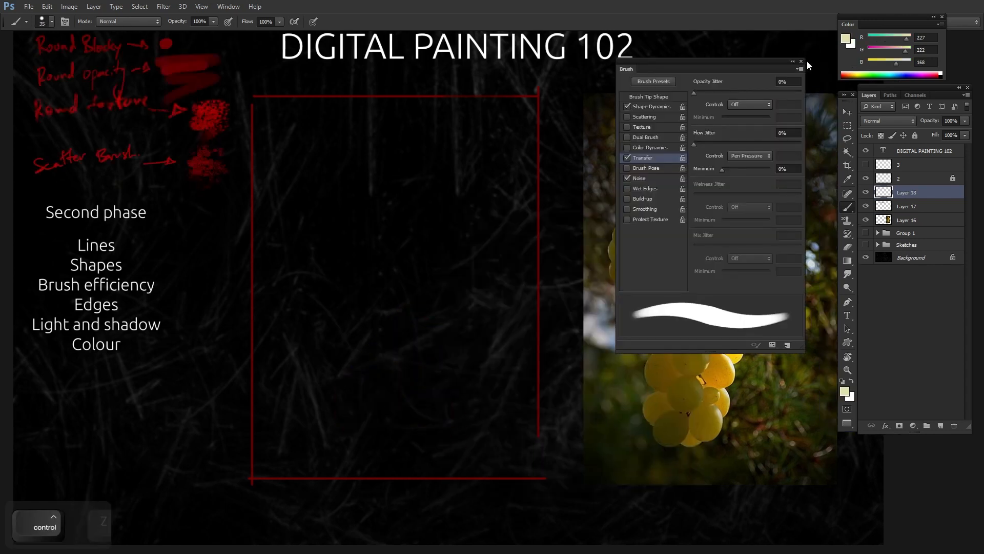
# Select Layer 17 and prepare a 10 px brush in the dark red sampled from the handwritten brush notes.
pyautogui.press('space')
pyautogui.moveTo(741, 343)
pyautogui.mouseDown()
pyautogui.moveTo(701, 337)
pyautogui.moveTo(698, 346)
pyautogui.mouseUp()
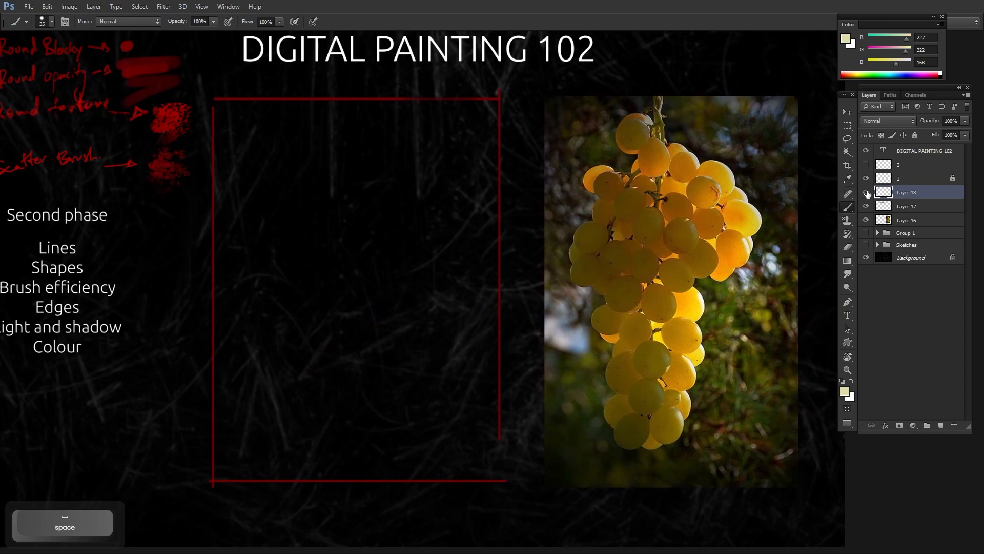
pyautogui.click(891, 207)
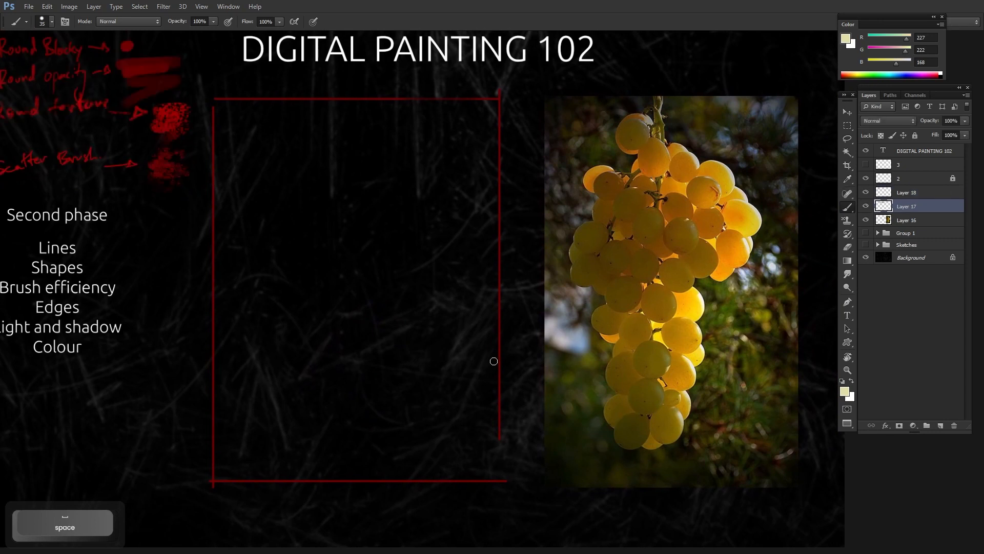
pyautogui.keyDown('alt'); pyautogui.click(170, 109); pyautogui.keyUp('alt')
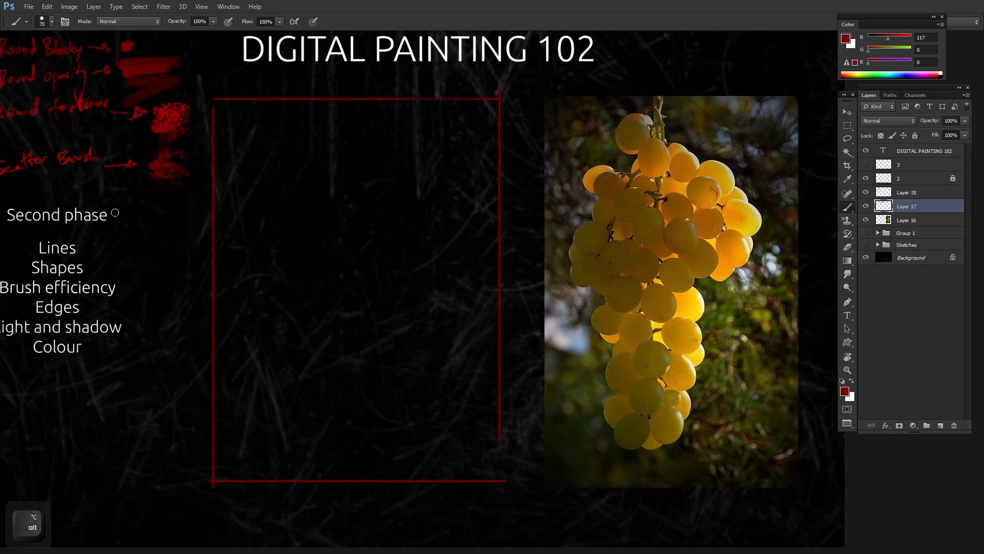
pyautogui.press('a')
pyautogui.press('a')
pyautogui.press('a')
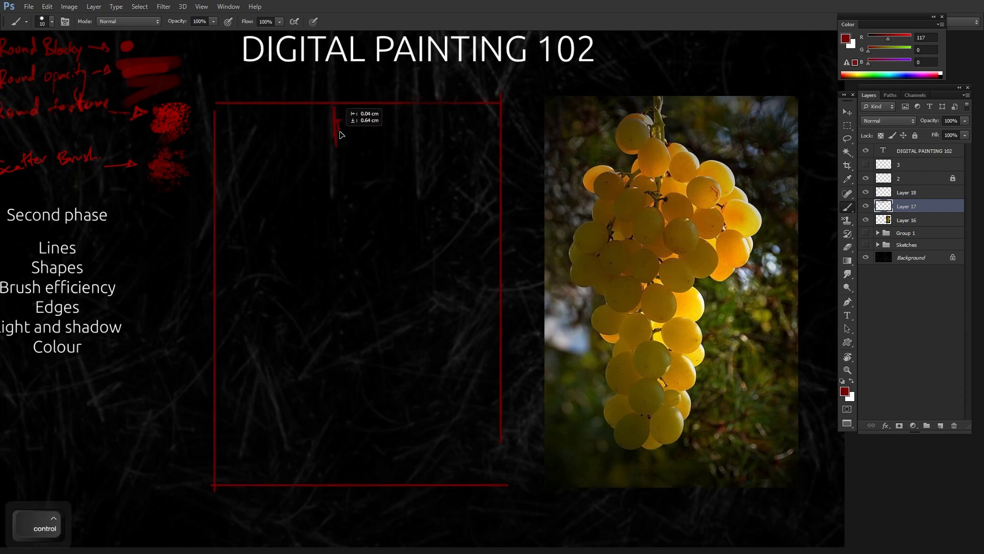
# Undo the accidental shift of the red frame and add a new layer directly above Layer 17.
pyautogui.hotkey('ctrl', 'z')
pyautogui.hotkey('alt', '[')
pyautogui.hotkey('ctrl', 'shift', 'n')
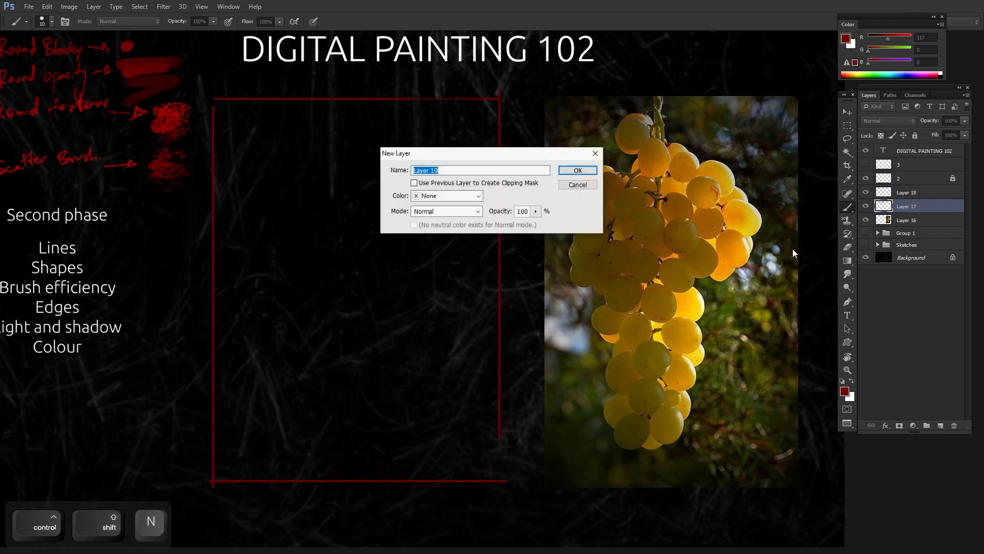
pyautogui.press('Return')
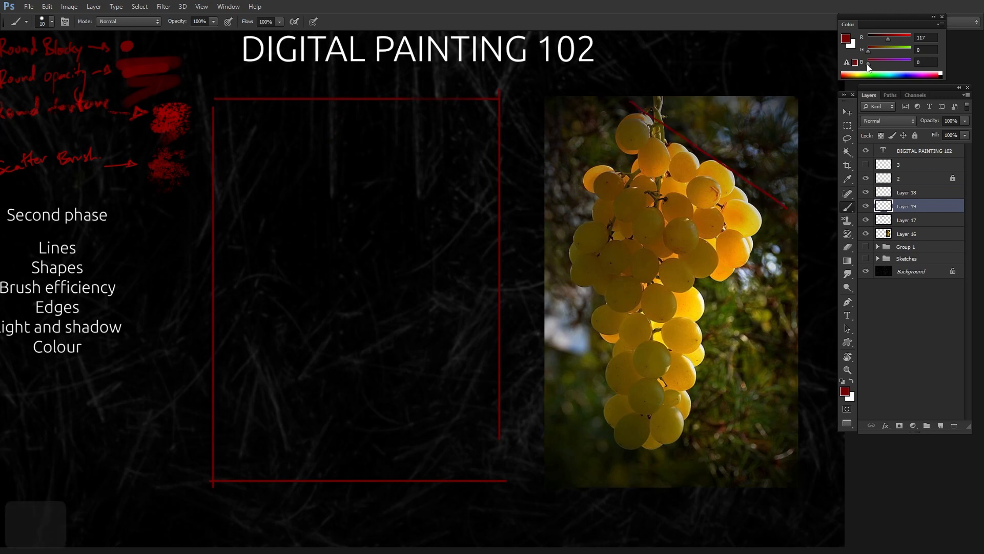
# Undo the red line drawn over the photo and set the foreground colour to white, RGB 255, 255, 255.
pyautogui.hotkey('ctrl', 'z')
pyautogui.moveTo(868, 51)
pyautogui.mouseDown()
pyautogui.moveTo(912, 51)
pyautogui.moveTo(912, 38)
pyautogui.mouseUp()
pyautogui.click(903, 64)
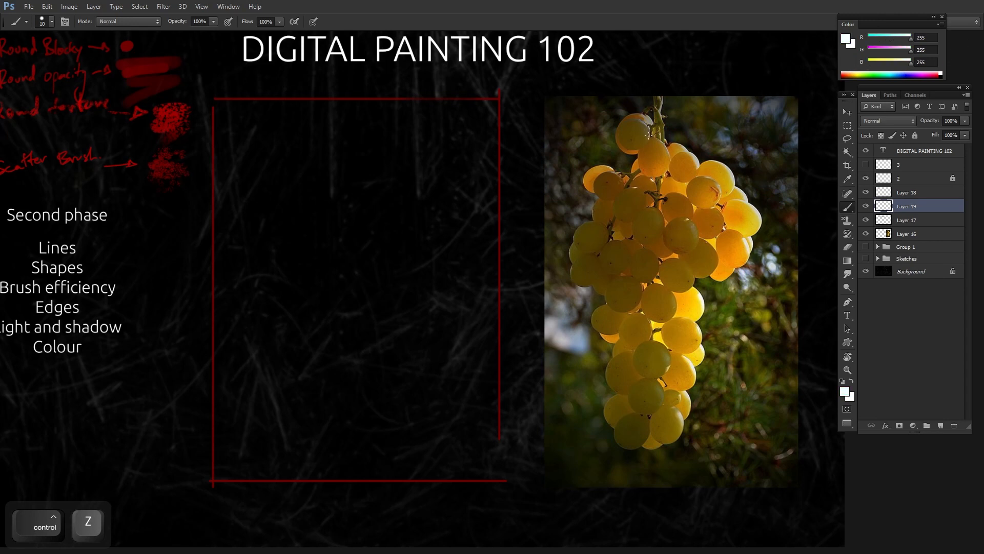
# Enclose the grape bunch on the photo with straight white construction lines, and clear them from the layer.
pyautogui.click(621, 104)
pyautogui.keyDown('shift'); pyautogui.click(770, 196); pyautogui.keyUp('shift')
pyautogui.moveTo(774, 207); pyautogui.dragTo(663, 458)
pyautogui.moveTo(595, 112)
pyautogui.mouseDown()
pyautogui.moveTo(598, 474)
pyautogui.moveTo(656, 458)
pyautogui.mouseUp()
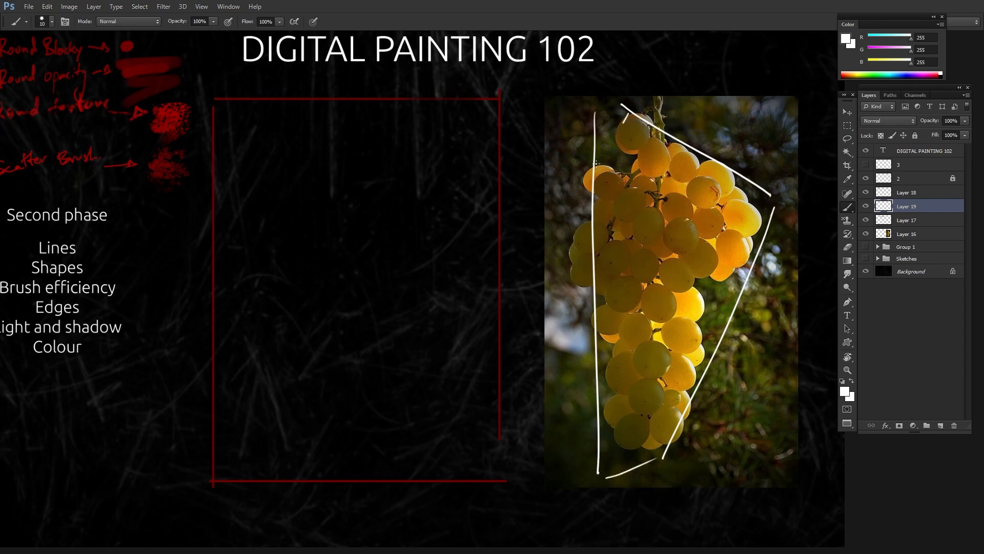
pyautogui.moveTo(628, 114)
pyautogui.mouseDown()
pyautogui.moveTo(564, 231)
pyautogui.moveTo(587, 353)
pyautogui.moveTo(632, 479)
pyautogui.mouseUp()
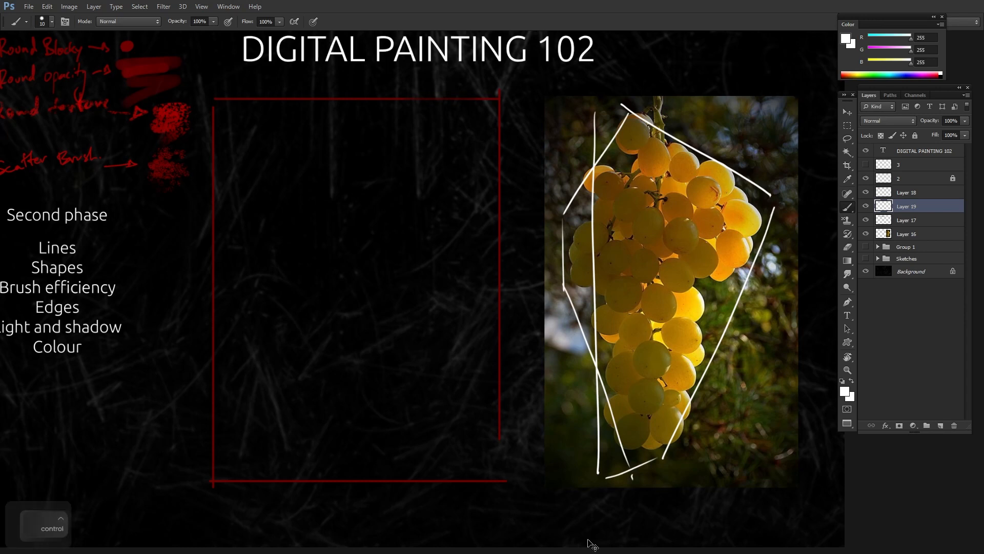
pyautogui.hotkey('ctrl', 'a')
pyautogui.press('Delete')
pyautogui.hotkey('ctrl', 'd')
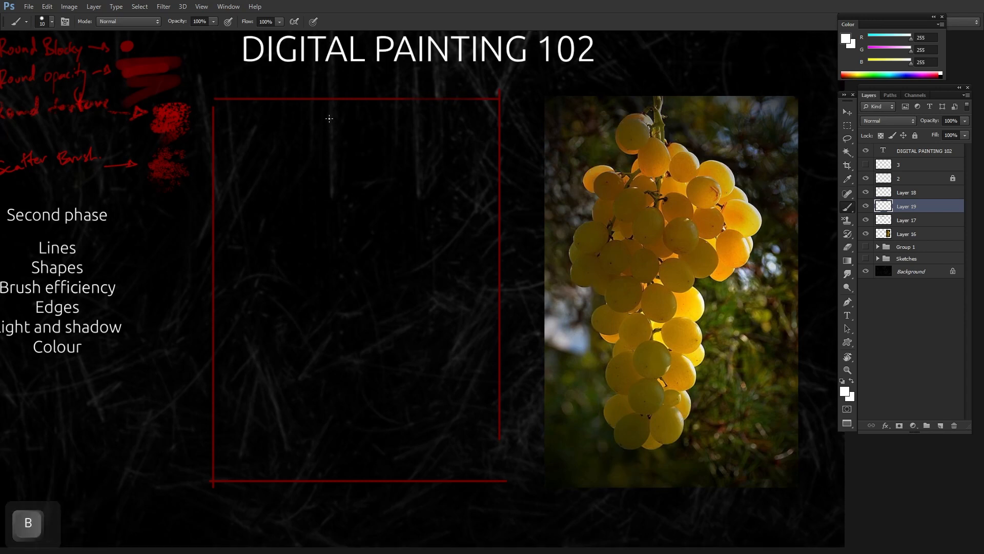
# Sketch the stem and the angular left contour of the grape bunch in white inside the red frame.
pyautogui.press('b')
pyautogui.moveTo(342, 105); pyautogui.dragTo(342, 141)
pyautogui.moveTo(347, 105)
pyautogui.mouseDown()
pyautogui.moveTo(349, 144)
pyautogui.moveTo(295, 171)
pyautogui.mouseUp()
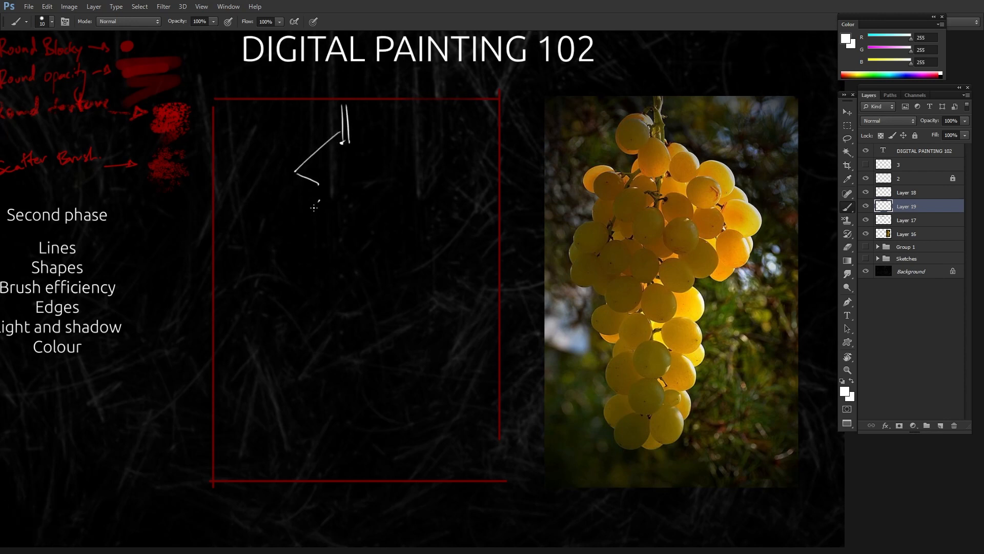
pyautogui.moveTo(313, 207)
pyautogui.mouseDown()
pyautogui.moveTo(274, 209)
pyautogui.moveTo(272, 233)
pyautogui.mouseUp()
pyautogui.moveTo(284, 240)
pyautogui.mouseDown()
pyautogui.moveTo(308, 247)
pyautogui.moveTo(271, 328)
pyautogui.mouseUp()
pyautogui.hotkey('ctrl', 'z')
pyautogui.moveTo(295, 245); pyautogui.dragTo(271, 307)
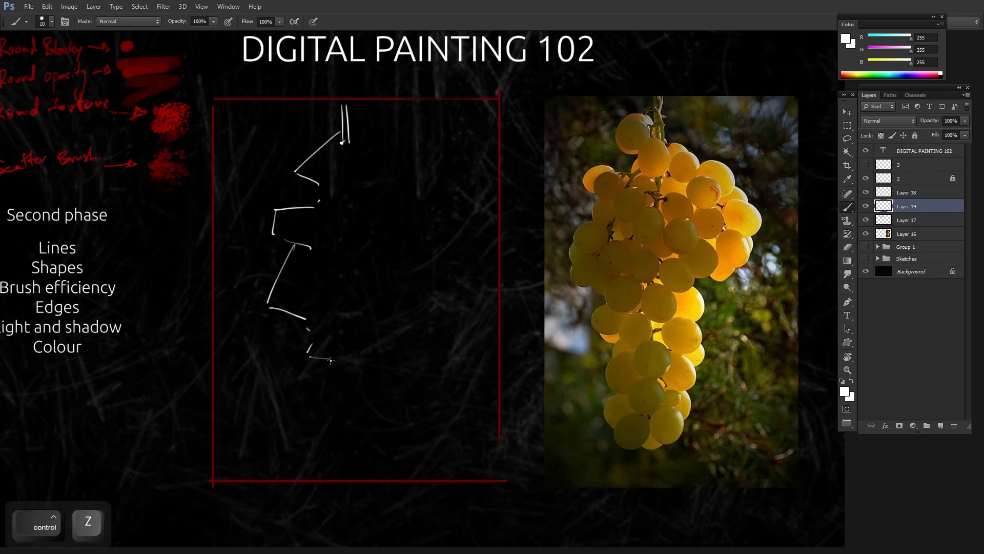
# Sketch the lower end and the right contour of the grape bunch with straight white strokes, closing the silhouette.
pyautogui.moveTo(332, 365)
pyautogui.mouseDown()
pyautogui.moveTo(333, 456)
pyautogui.moveTo(372, 460)
pyautogui.moveTo(401, 416)
pyautogui.mouseUp()
pyautogui.moveTo(409, 335); pyautogui.dragTo(413, 436)
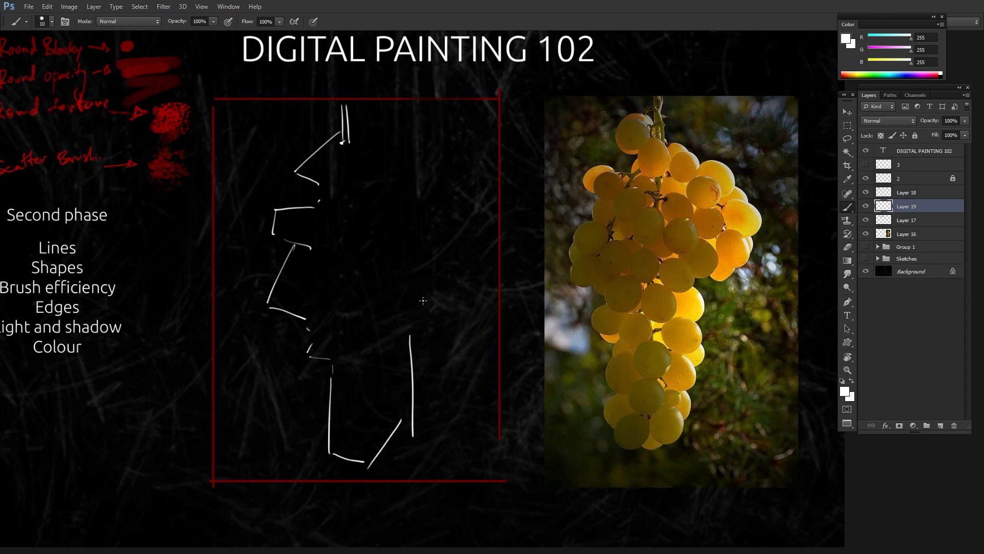
pyautogui.moveTo(416, 286); pyautogui.dragTo(451, 276)
pyautogui.moveTo(369, 150)
pyautogui.mouseDown()
pyautogui.moveTo(431, 178)
pyautogui.moveTo(455, 254)
pyautogui.mouseUp()
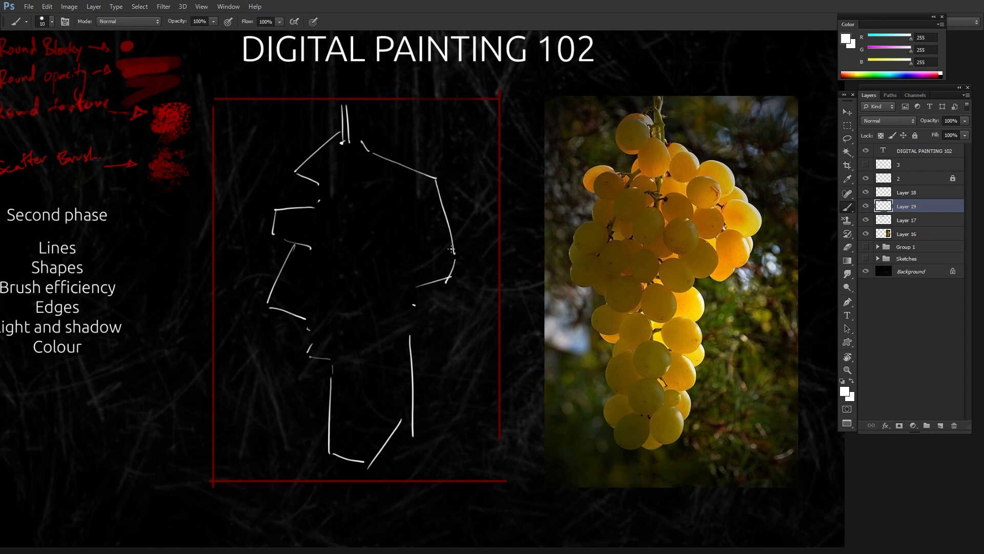
pyautogui.moveTo(428, 284)
pyautogui.mouseDown()
pyautogui.moveTo(413, 306)
pyautogui.moveTo(420, 403)
pyautogui.moveTo(393, 452)
pyautogui.moveTo(368, 471)
pyautogui.mouseUp()
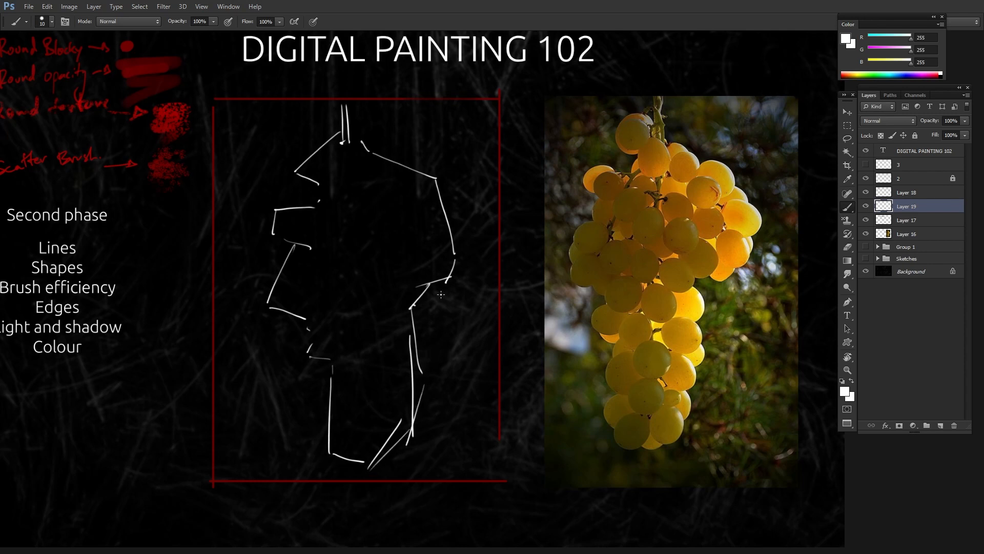
# Move the white silhouette sketch slightly to the right within the red frame using Free Transform.
pyautogui.hotkey('ctrl', 't')
pyautogui.moveTo(439, 256); pyautogui.dragTo(447, 257)
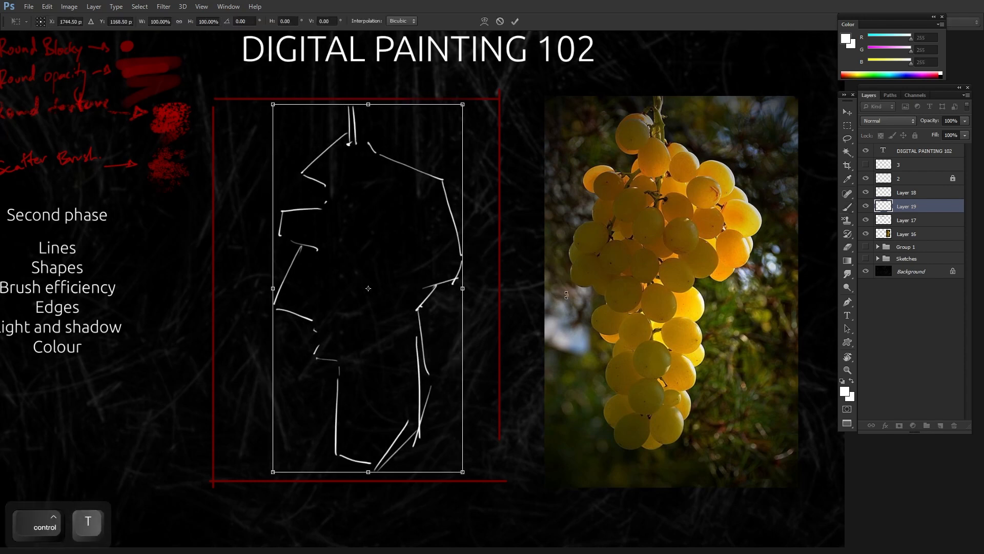
pyautogui.press('Return')
pyautogui.moveTo(587, 299); pyautogui.dragTo(636, 301)
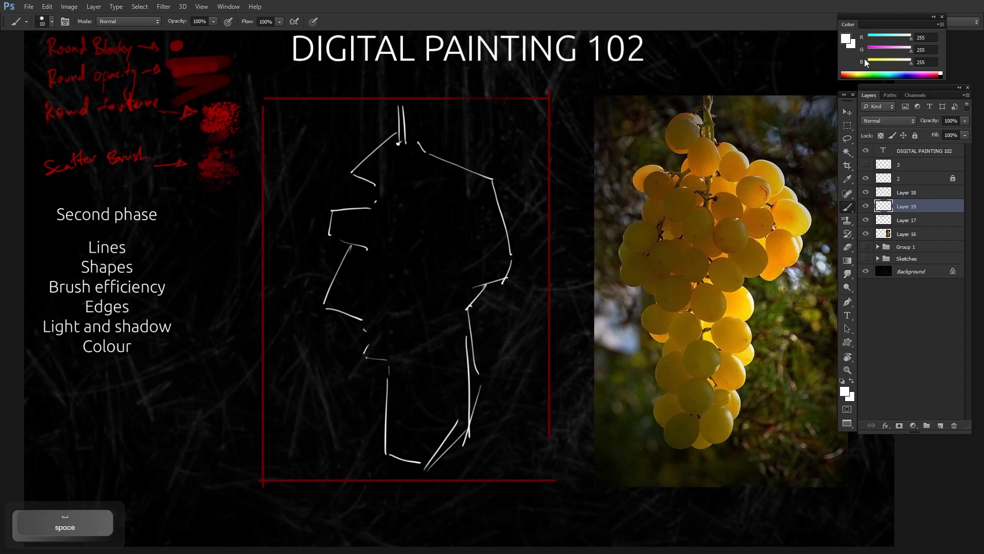
# Recolour the white silhouette sketch red, RGB 255, 0, 0, by locking transparent pixels and painting over it with a 600 px brush.
pyautogui.press('d')
pyautogui.click(910, 37)
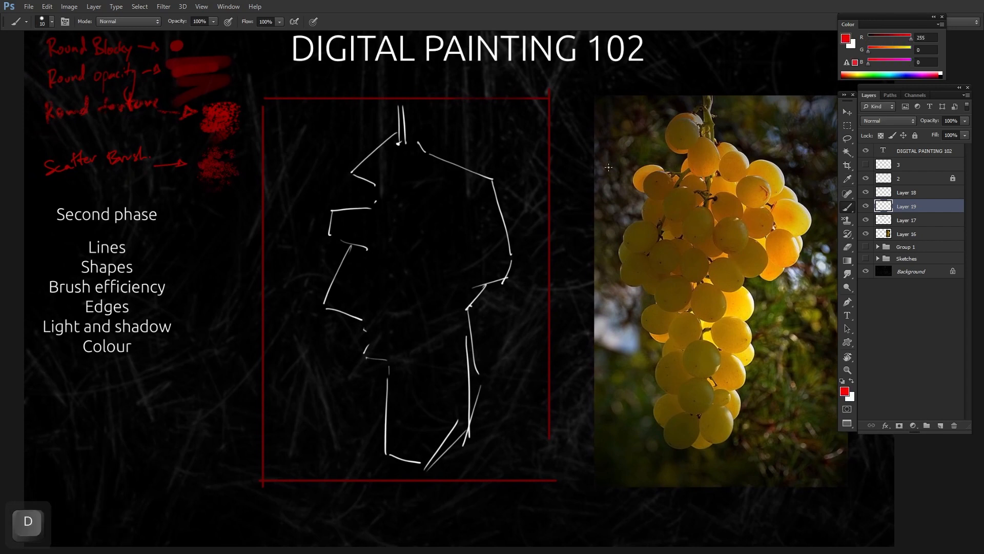
pyautogui.click(881, 135)
pyautogui.press('s')
pyautogui.press('s')
pyautogui.press('s')
pyautogui.press('s')
pyautogui.press('s')
pyautogui.press('s')
pyautogui.press('s')
pyautogui.press('s')
pyautogui.press('s')
pyautogui.press('s')
pyautogui.press('s')
pyautogui.press('s')
pyautogui.press('s')
pyautogui.press('s')
pyautogui.press('s')
pyautogui.moveTo(439, 99)
pyautogui.mouseDown()
pyautogui.moveTo(479, 92)
pyautogui.moveTo(320, 323)
pyautogui.moveTo(371, 444)
pyautogui.moveTo(553, 391)
pyautogui.mouseUp()
pyautogui.hotkey('ctrl', 'd')
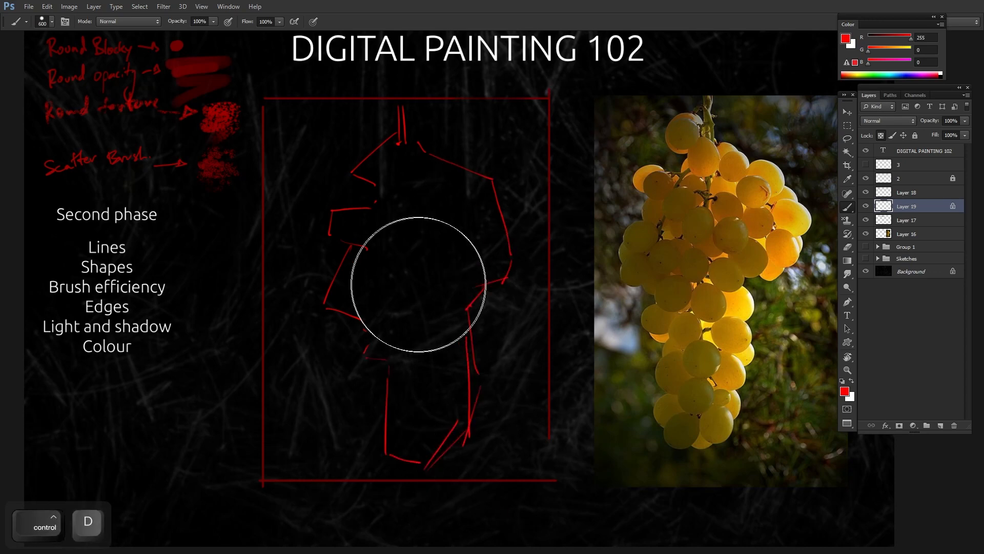
# Choose the round textured brush preset, reduce it to 125 px, and undo the test stroke inside the outline.
pyautogui.press('b')
pyautogui.rightClick(496, 212)
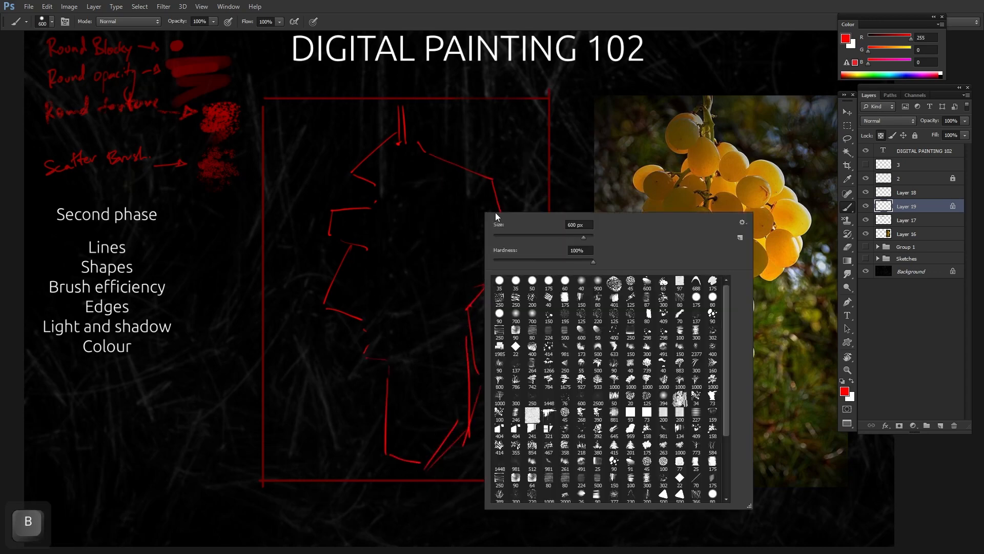
pyautogui.click(619, 287)
pyautogui.click(341, 325)
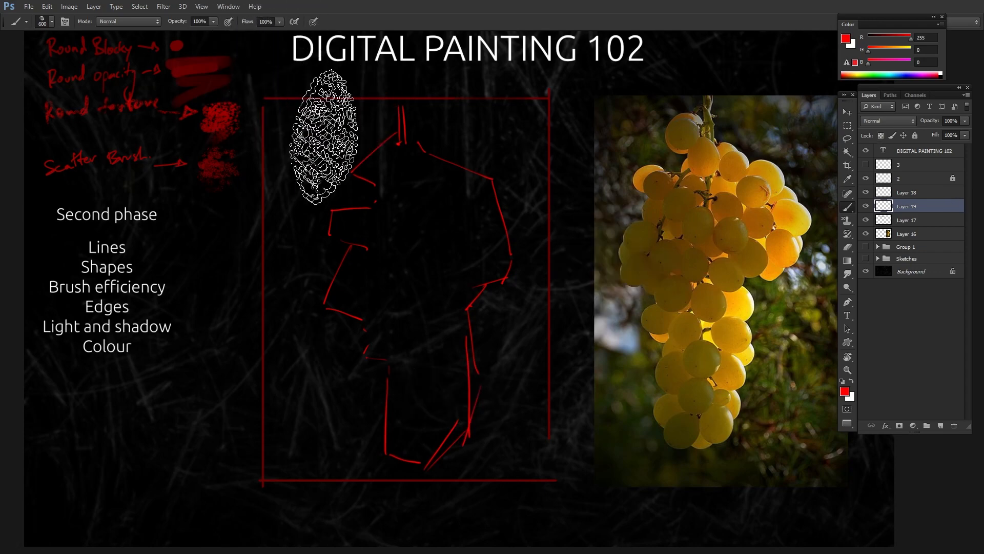
pyautogui.press('a')
pyautogui.press('a')
pyautogui.press('a')
pyautogui.press('a')
pyautogui.press('a')
pyautogui.press('a')
pyautogui.press('a')
pyautogui.press('a')
pyautogui.moveTo(393, 261); pyautogui.dragTo(388, 336)
pyautogui.hotkey('ctrl', 'z')
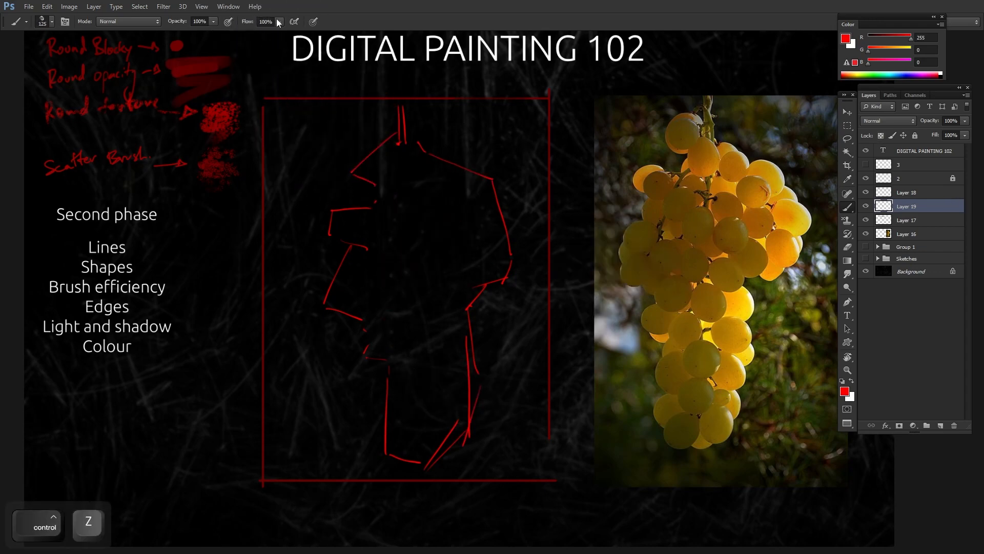
# Lower the brush flow to 8% and its size to 45 px, and try a stroke inside the outline.
pyautogui.click(278, 21)
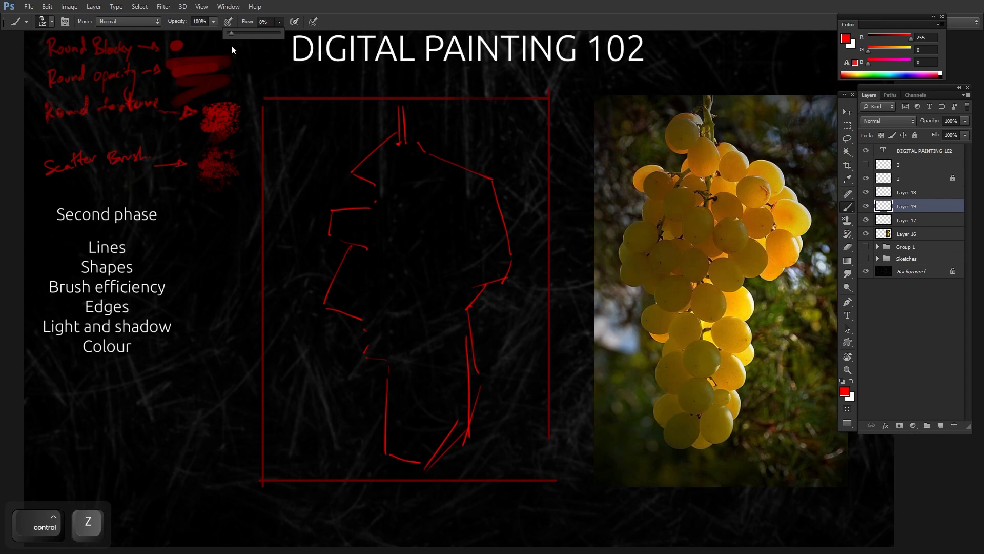
pyautogui.press('a')
pyautogui.press('a')
pyautogui.press('a')
pyautogui.press('a')
pyautogui.press('a')
pyautogui.press('a')
pyautogui.press('a')
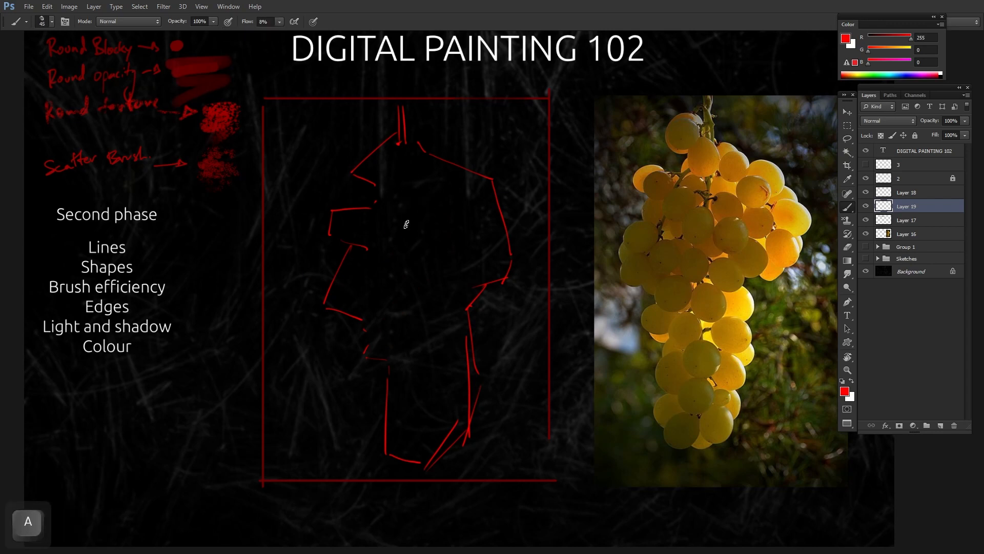
pyautogui.moveTo(374, 265); pyautogui.dragTo(373, 258)
# Hide the old silhouette sketch on Layer 19 and add a new layer directly above Layer 17.
pyautogui.click(865, 206)
pyautogui.click(896, 220)
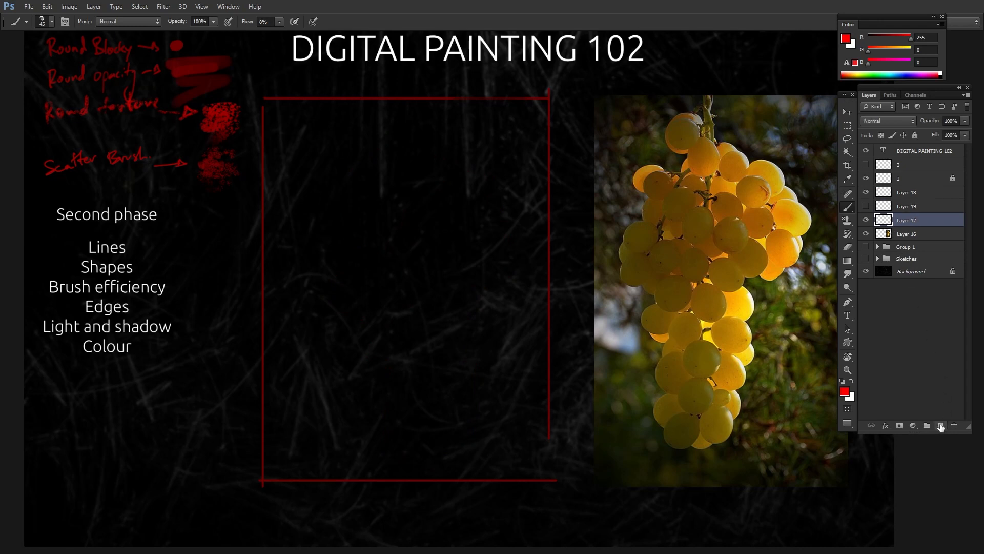
pyautogui.click(941, 426)
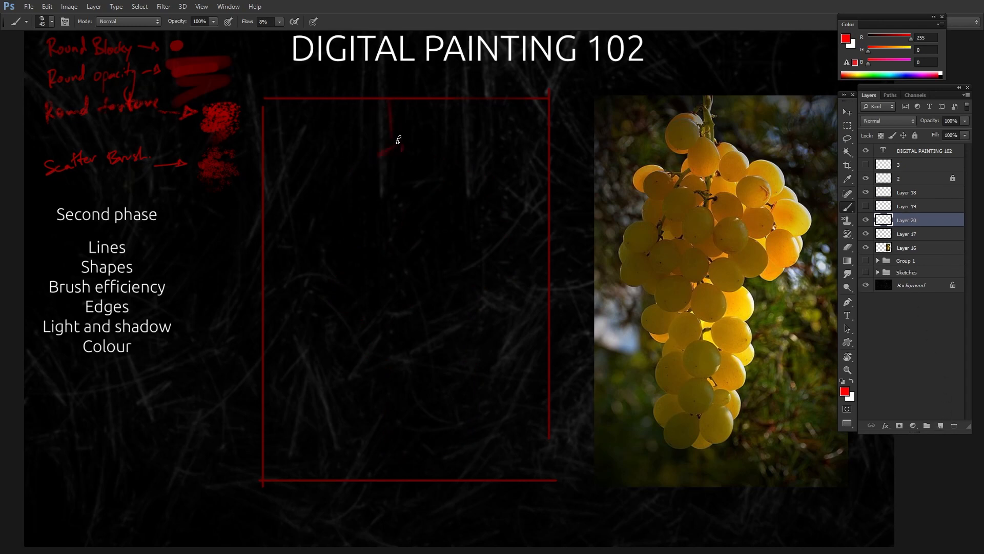
# Block in the left contour, tapering lower sides and bottom tip of the grape bunch with loose red strokes, using a 50 px brush.
pyautogui.moveTo(363, 151)
pyautogui.mouseDown()
pyautogui.moveTo(384, 160)
pyautogui.moveTo(353, 184)
pyautogui.moveTo(358, 228)
pyautogui.moveTo(391, 207)
pyautogui.mouseUp()
pyautogui.press('s')
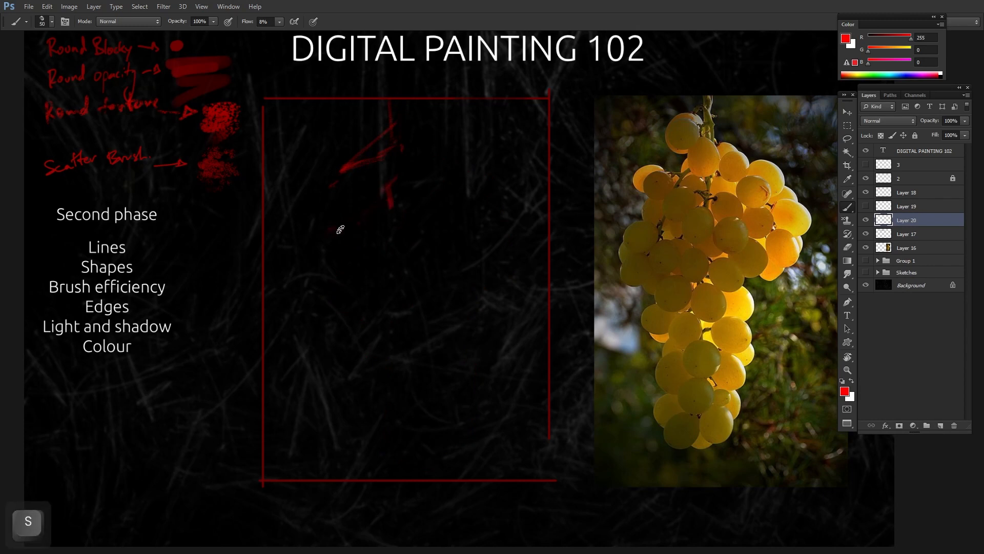
pyautogui.moveTo(340, 230)
pyautogui.mouseDown()
pyautogui.moveTo(309, 274)
pyautogui.moveTo(373, 267)
pyautogui.moveTo(356, 235)
pyautogui.moveTo(358, 281)
pyautogui.moveTo(380, 278)
pyautogui.moveTo(374, 307)
pyautogui.moveTo(339, 317)
pyautogui.moveTo(325, 336)
pyautogui.mouseUp()
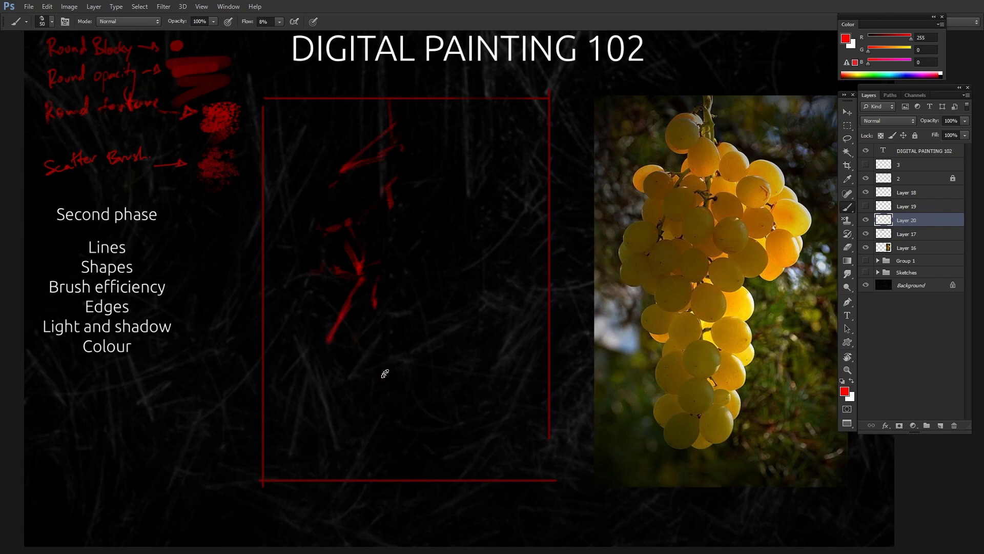
pyautogui.moveTo(392, 381); pyautogui.dragTo(394, 392)
pyautogui.moveTo(487, 282)
pyautogui.mouseDown()
pyautogui.moveTo(439, 341)
pyautogui.moveTo(467, 317)
pyautogui.mouseUp()
pyautogui.moveTo(484, 355); pyautogui.dragTo(445, 465)
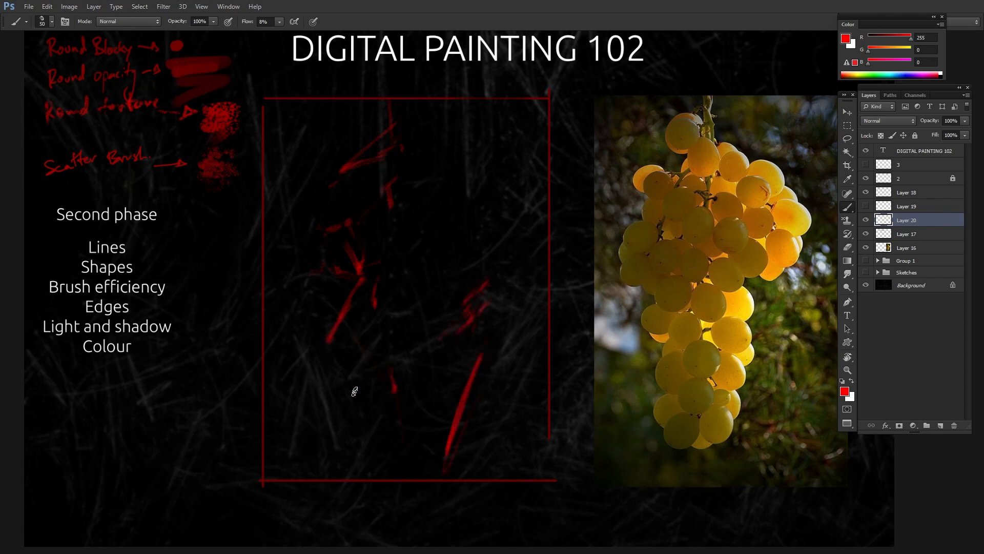
pyautogui.moveTo(367, 362); pyautogui.dragTo(389, 427)
pyautogui.moveTo(408, 467); pyautogui.dragTo(450, 461)
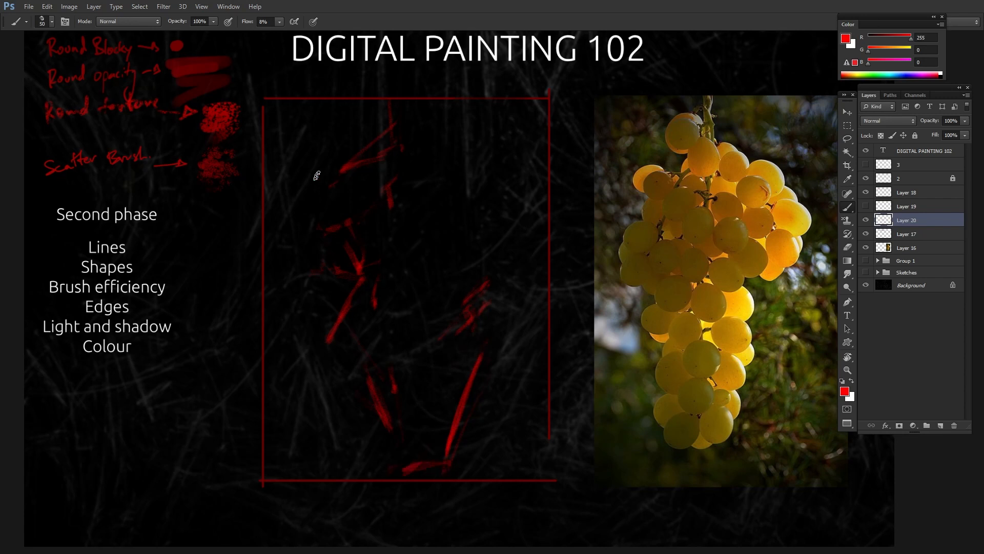
# Add the upper right contour, connect the gaps along both sides, and draw the stem of the grape bunch in red.
pyautogui.moveTo(372, 175)
pyautogui.mouseDown()
pyautogui.moveTo(386, 132)
pyautogui.moveTo(510, 207)
pyautogui.moveTo(523, 226)
pyautogui.moveTo(519, 274)
pyautogui.moveTo(469, 306)
pyautogui.mouseUp()
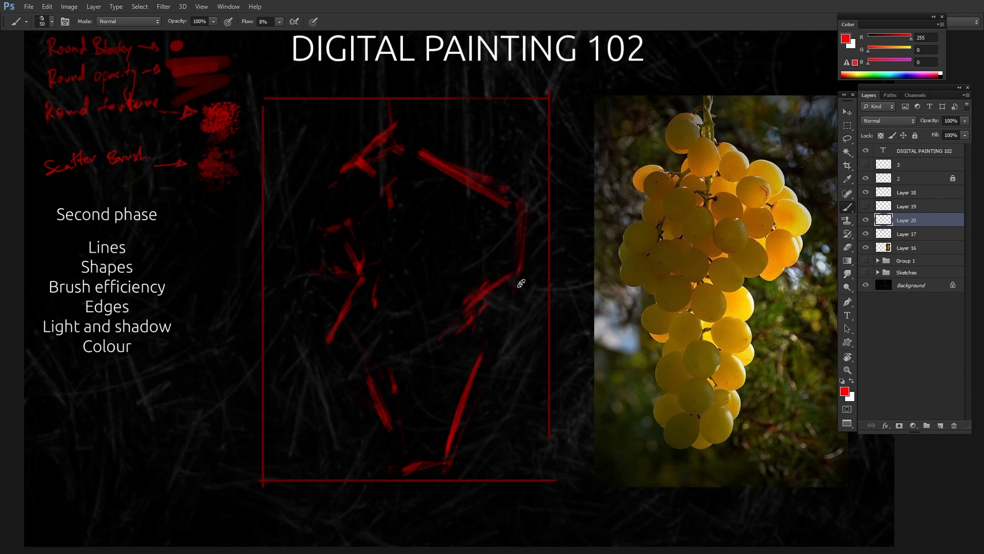
pyautogui.moveTo(338, 227)
pyautogui.mouseDown()
pyautogui.moveTo(321, 271)
pyautogui.moveTo(353, 301)
pyautogui.mouseUp()
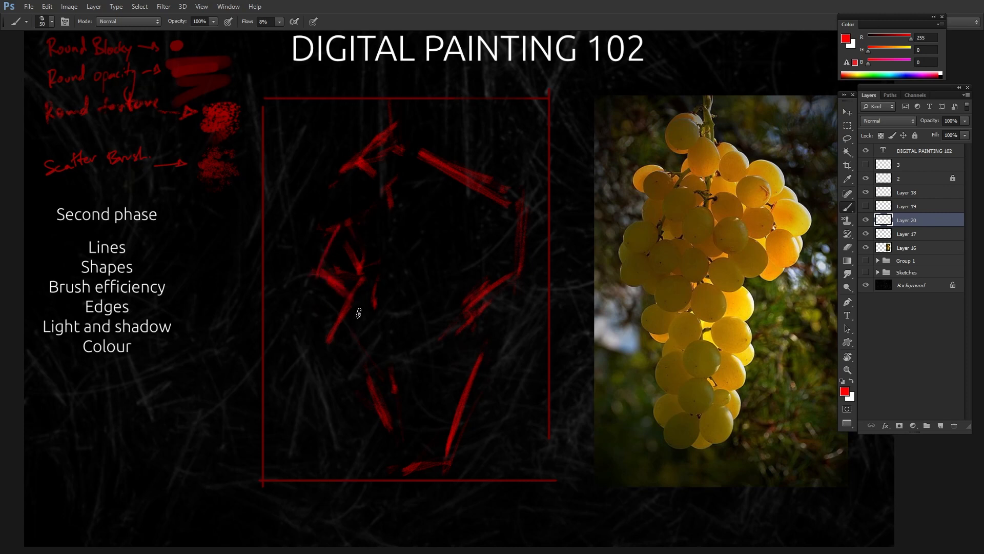
pyautogui.moveTo(369, 314); pyautogui.dragTo(357, 371)
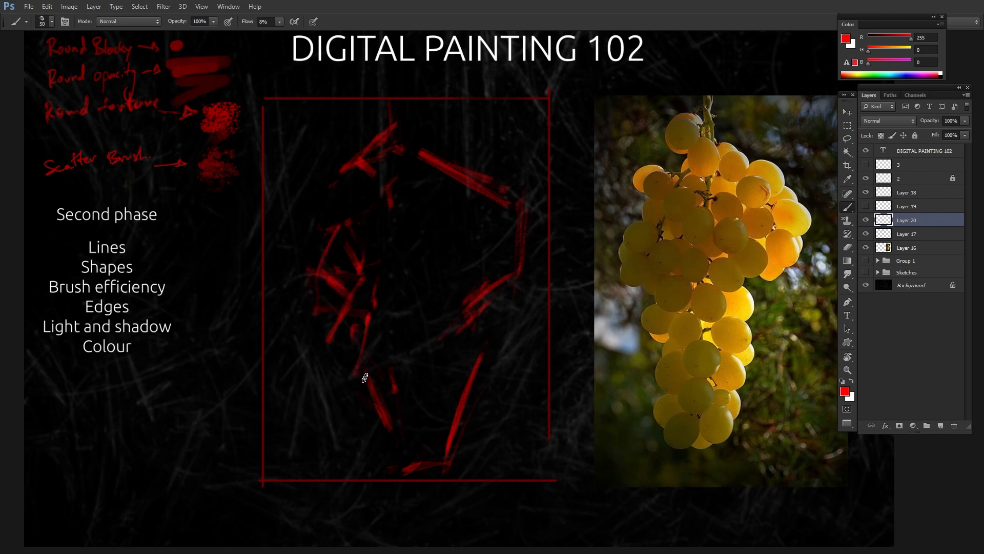
pyautogui.moveTo(399, 423); pyautogui.dragTo(411, 461)
pyautogui.moveTo(471, 367); pyautogui.dragTo(468, 326)
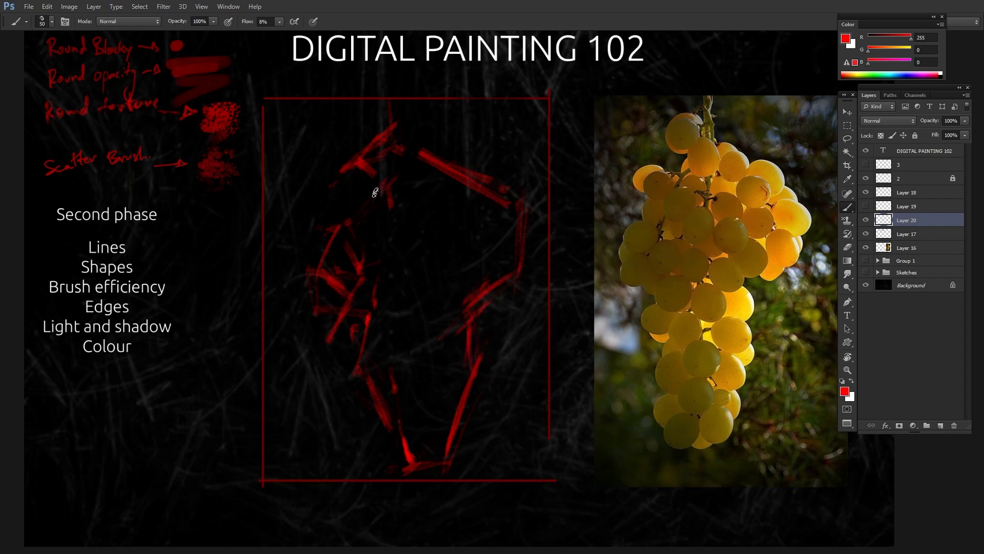
pyautogui.moveTo(379, 185); pyautogui.dragTo(338, 244)
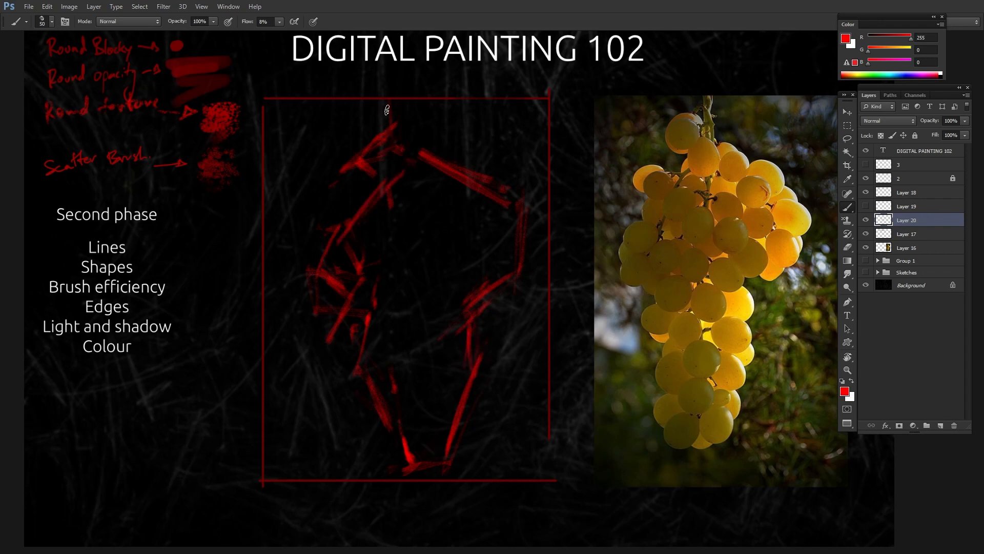
pyautogui.moveTo(388, 105)
pyautogui.mouseDown()
pyautogui.moveTo(393, 138)
pyautogui.moveTo(406, 143)
pyautogui.mouseUp()
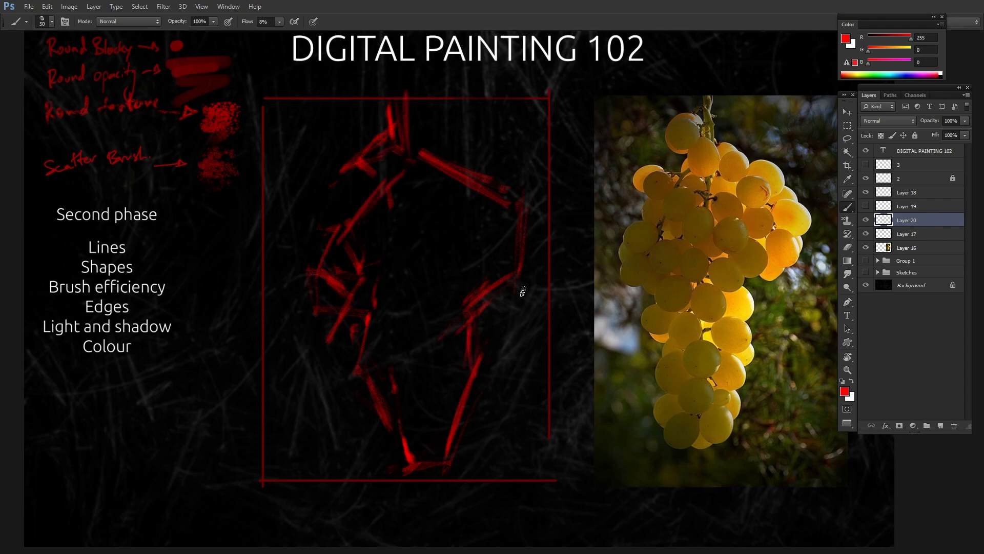
# Scale the red grape sketch down proportionally around its centre to about 96%.
pyautogui.keyDown('ctrl'); pyautogui.moveTo(513, 277); pyautogui.dragTo(516, 270); pyautogui.keyUp('ctrl')
pyautogui.hotkey('ctrl', 't')
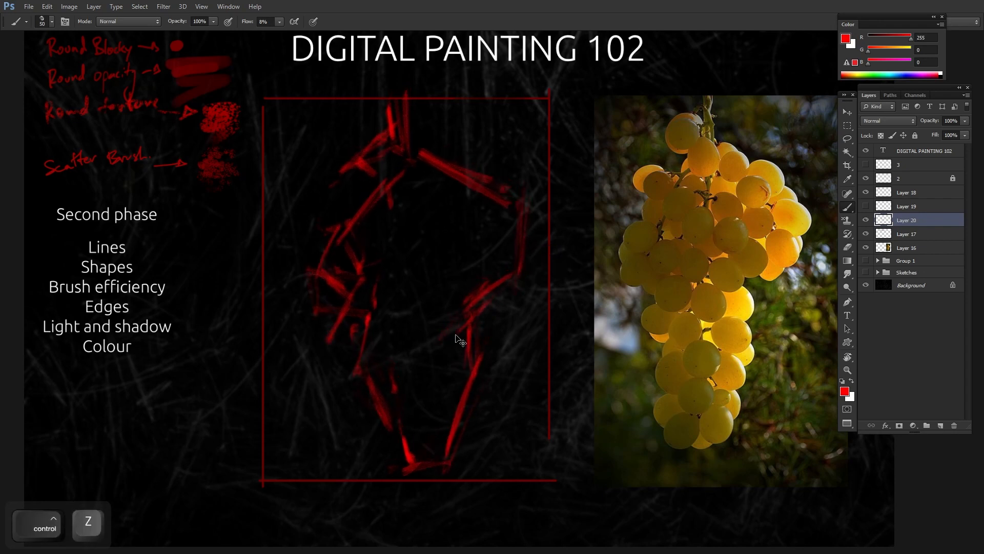
pyautogui.keyDown('alt'); pyautogui.keyDown('shift'); pyautogui.moveTo(531, 87); pyautogui.dragTo(525, 96); pyautogui.keyUp('shift'); pyautogui.keyUp('alt')
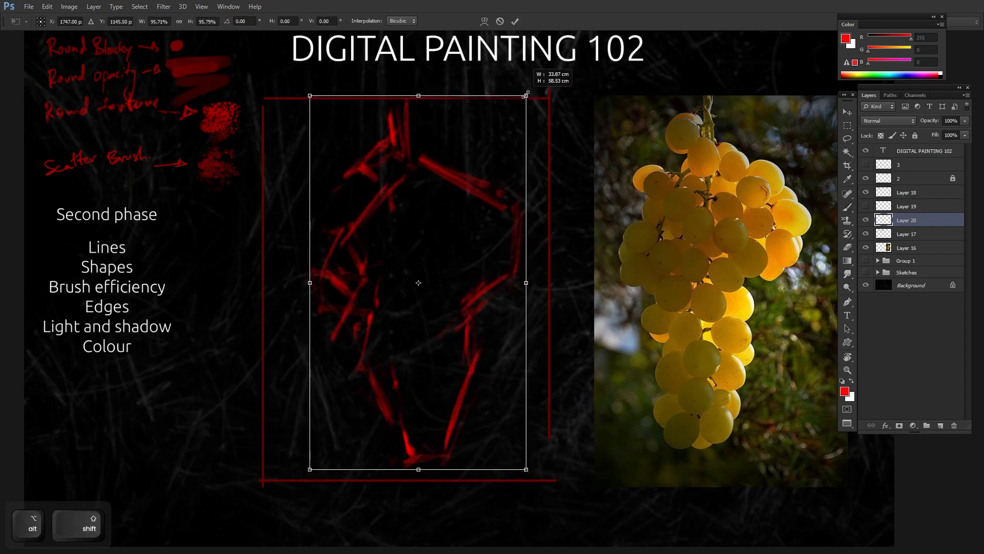
pyautogui.press('Return')
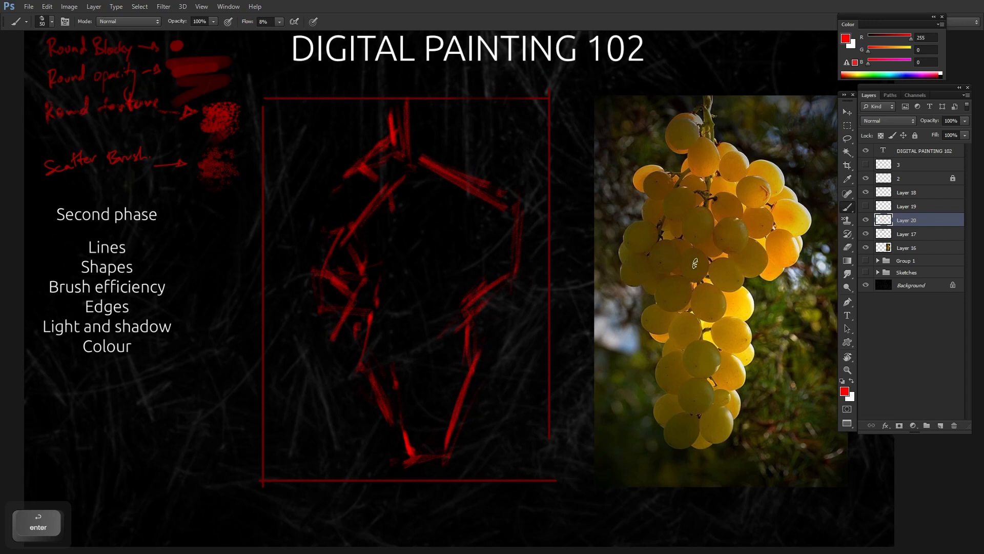
# Raise the brush flow to 100% and undo the test stroke inside the grape sketch.
pyautogui.click(280, 22)
pyautogui.moveTo(279, 32); pyautogui.dragTo(331, 34)
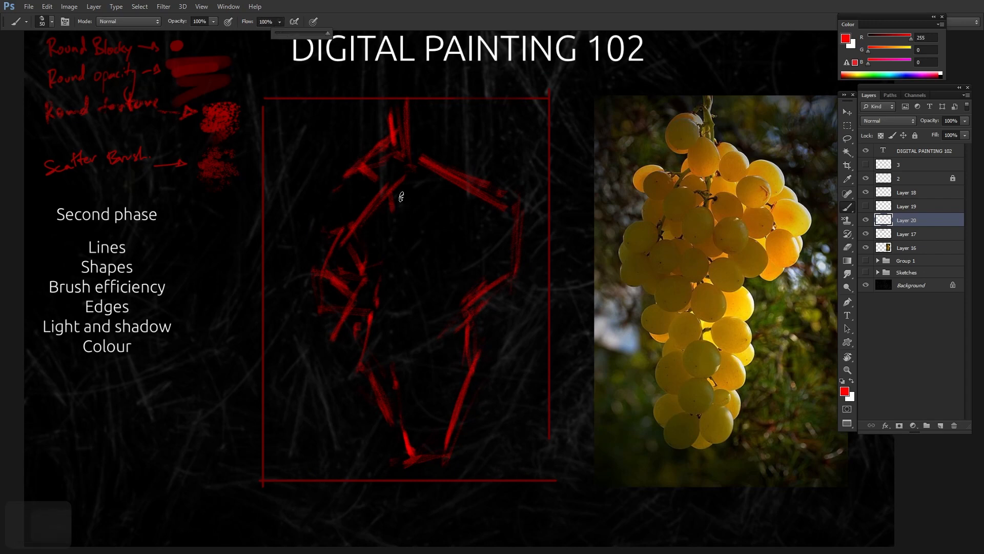
pyautogui.moveTo(401, 194); pyautogui.dragTo(463, 279)
pyautogui.hotkey('ctrl', 'z')
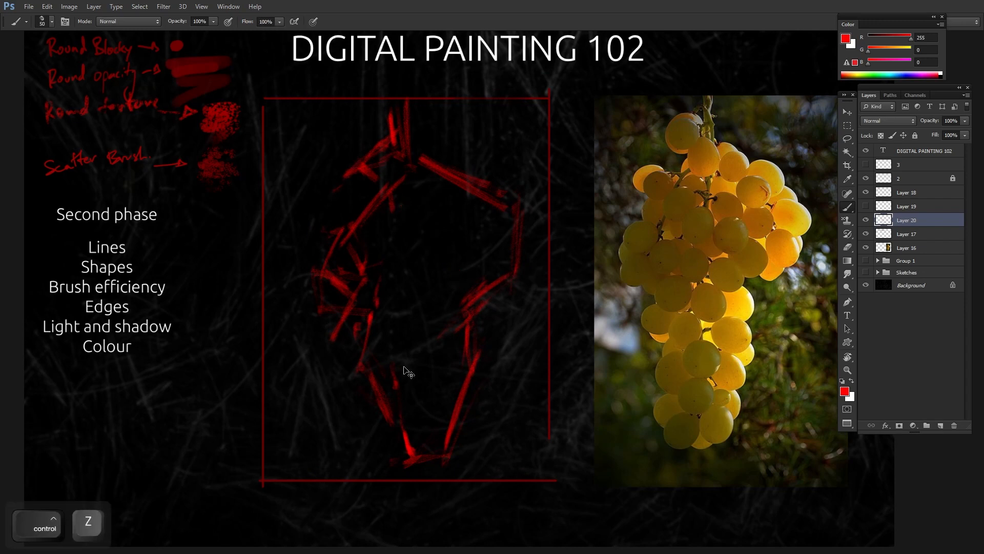
# Check the red sketch by toggling its layer, and add a new layer beneath it, above Layer 17.
pyautogui.click(866, 220)
pyautogui.click(866, 220)
pyautogui.click(886, 236)
pyautogui.click(940, 425)
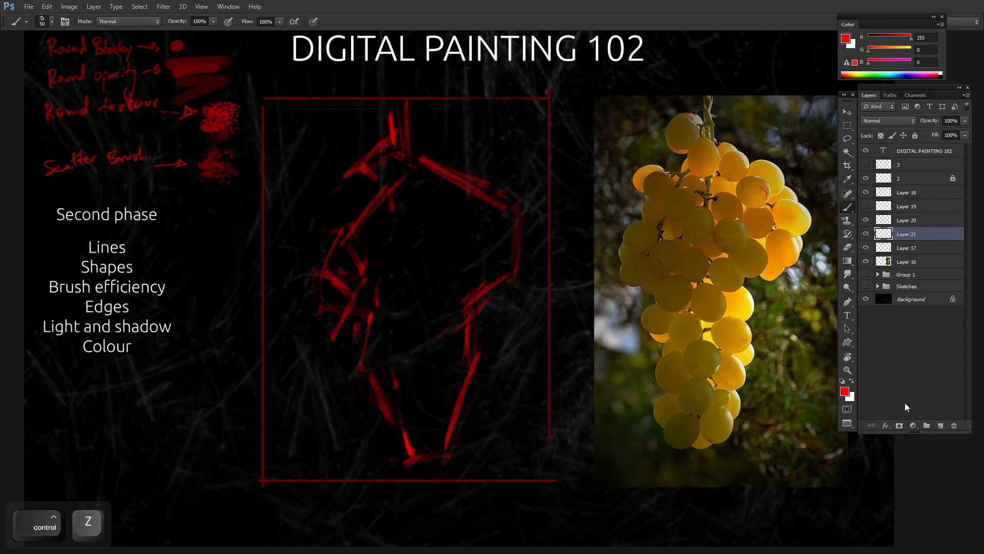
# Select the grape bunch's silhouette and stem with the Polygonal Lasso, following the sketch with rounded freehand bumps.
pyautogui.press('l')
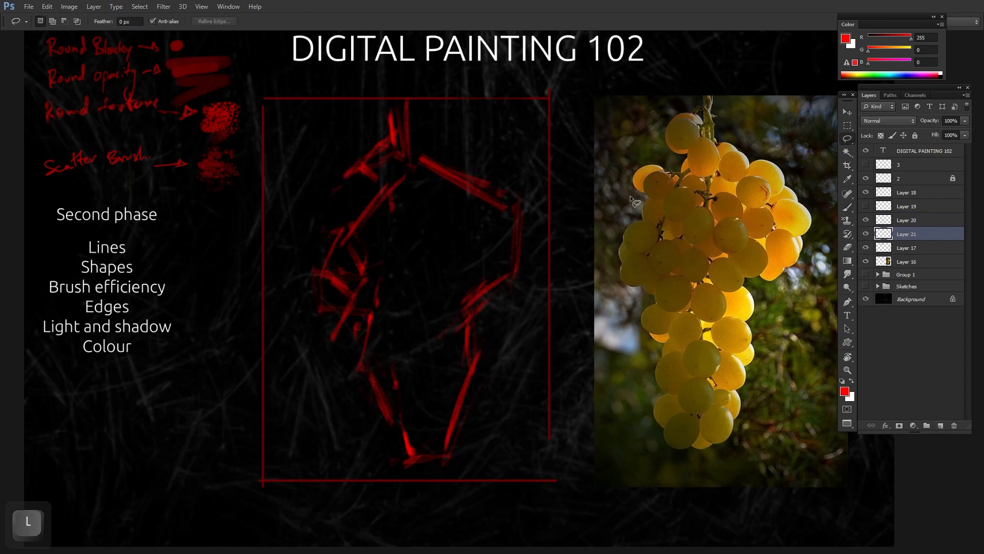
pyautogui.press('shift')
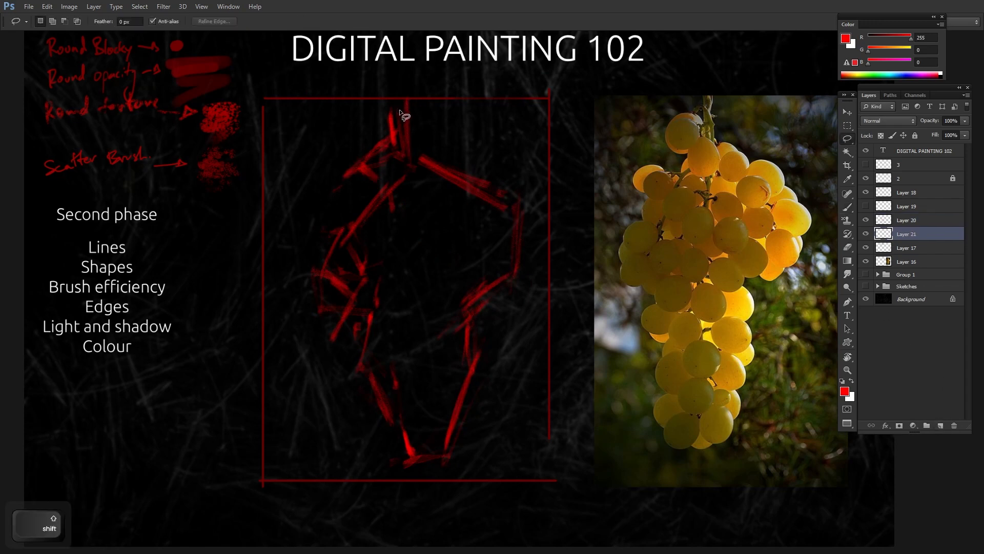
pyautogui.hotkey('shift', 'l')
pyautogui.click(399, 99)
pyautogui.press('alt')
pyautogui.moveTo(399, 132)
pyautogui.mouseDown()
pyautogui.moveTo(357, 157)
pyautogui.moveTo(369, 185)
pyautogui.moveTo(348, 216)
pyautogui.moveTo(368, 193)
pyautogui.moveTo(360, 209)
pyautogui.moveTo(319, 219)
pyautogui.moveTo(311, 278)
pyautogui.moveTo(316, 321)
pyautogui.moveTo(359, 332)
pyautogui.moveTo(363, 376)
pyautogui.moveTo(377, 403)
pyautogui.mouseUp()
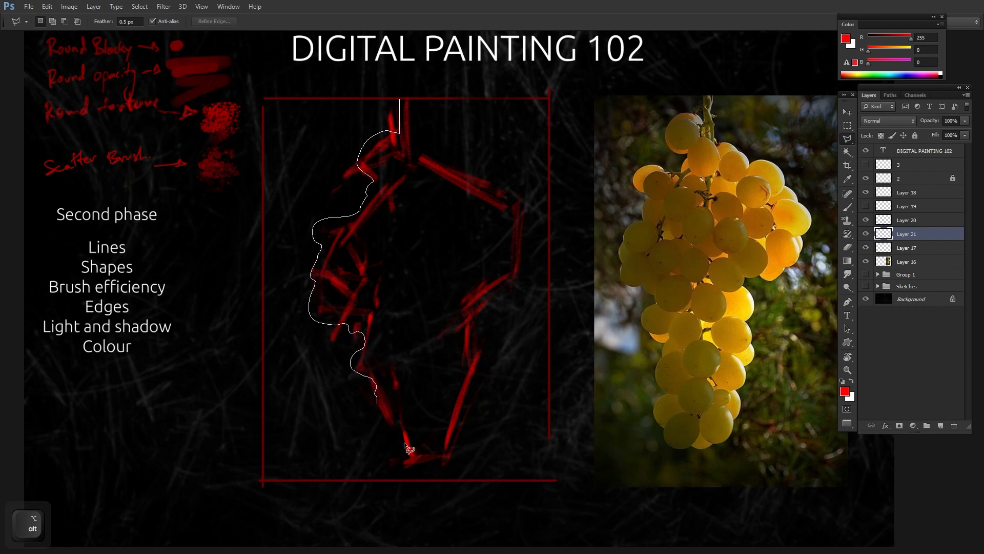
pyautogui.moveTo(404, 443)
pyautogui.mouseDown()
pyautogui.moveTo(441, 467)
pyautogui.moveTo(432, 471)
pyautogui.moveTo(455, 452)
pyautogui.moveTo(459, 313)
pyautogui.moveTo(509, 289)
pyautogui.moveTo(518, 233)
pyautogui.moveTo(501, 192)
pyautogui.moveTo(465, 186)
pyautogui.moveTo(411, 146)
pyautogui.moveTo(399, 101)
pyautogui.mouseUp()
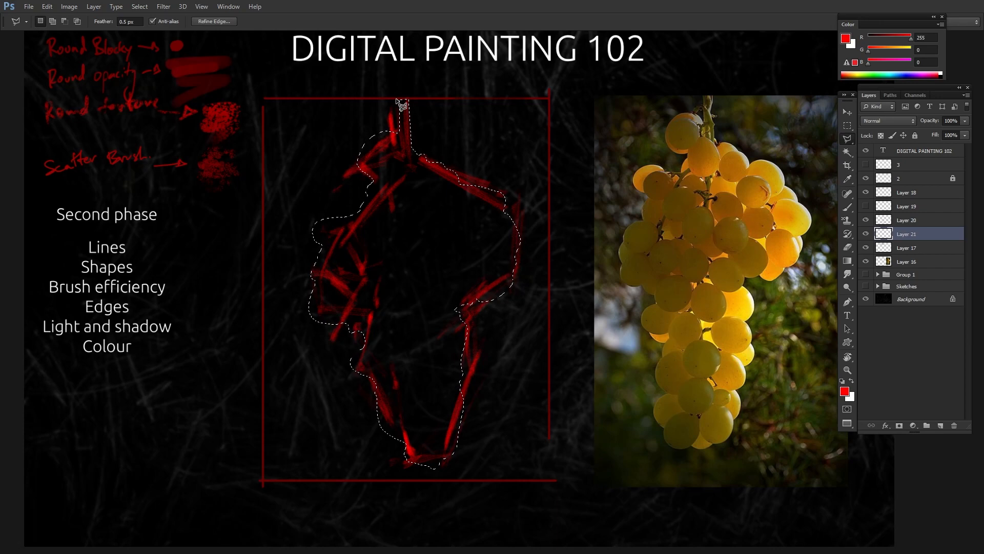
# Fill the silhouette selection with solid red using a 585 px brush, and deselect it.
pyautogui.press('b')
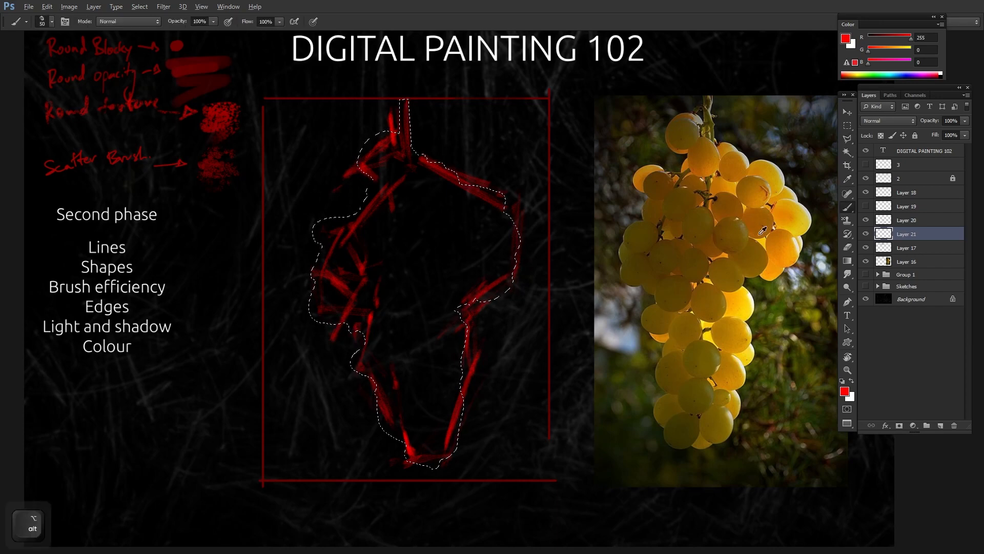
pyautogui.moveTo(494, 263); pyautogui.dragTo(561, 252)
pyautogui.moveTo(492, 239)
pyautogui.mouseDown()
pyautogui.moveTo(318, 171)
pyautogui.moveTo(318, 429)
pyautogui.moveTo(451, 407)
pyautogui.moveTo(437, 189)
pyautogui.mouseUp()
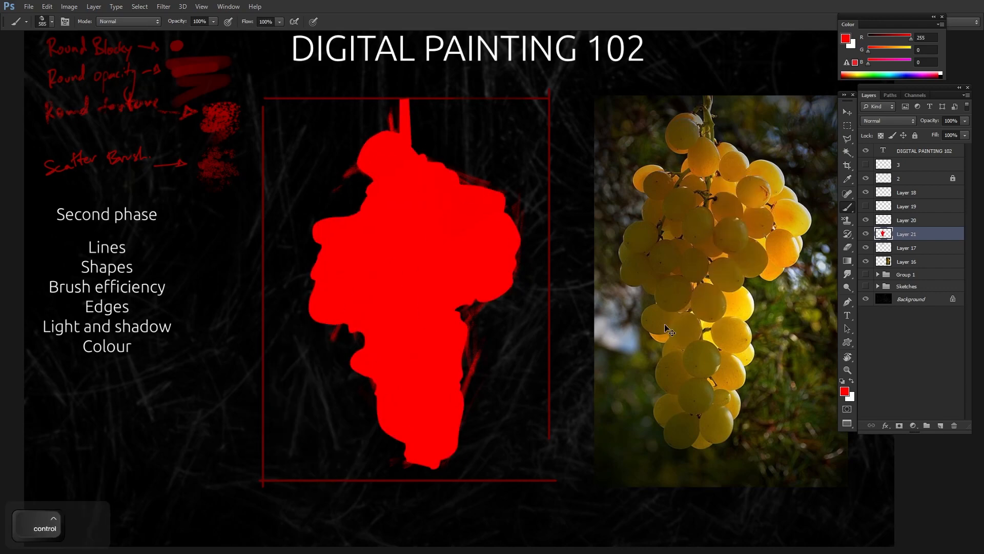
pyautogui.hotkey('ctrl', 'd')
# Compare the filled silhouette with the line sketch by toggling the visibility of Layers 20 and 21.
pyautogui.click(865, 220)
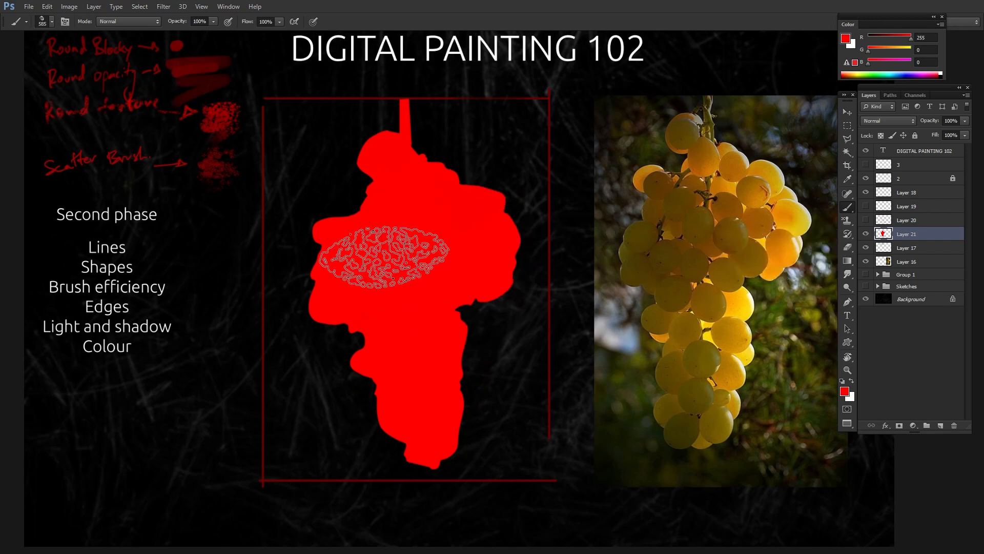
pyautogui.click(865, 234)
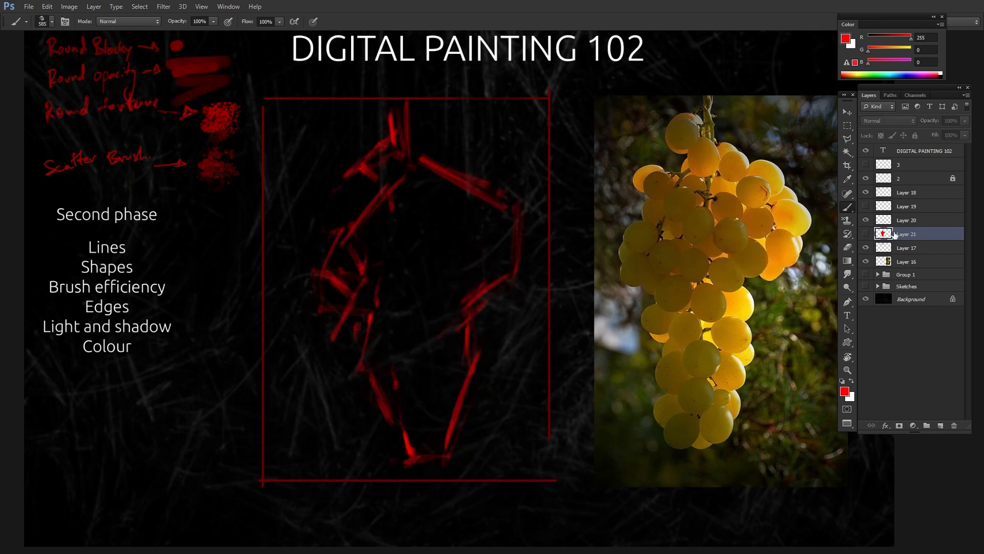
# Delete the filled-silhouette layer, reset the colours to default, and reduce the brush to 15 px.
pyautogui.press('Delete')
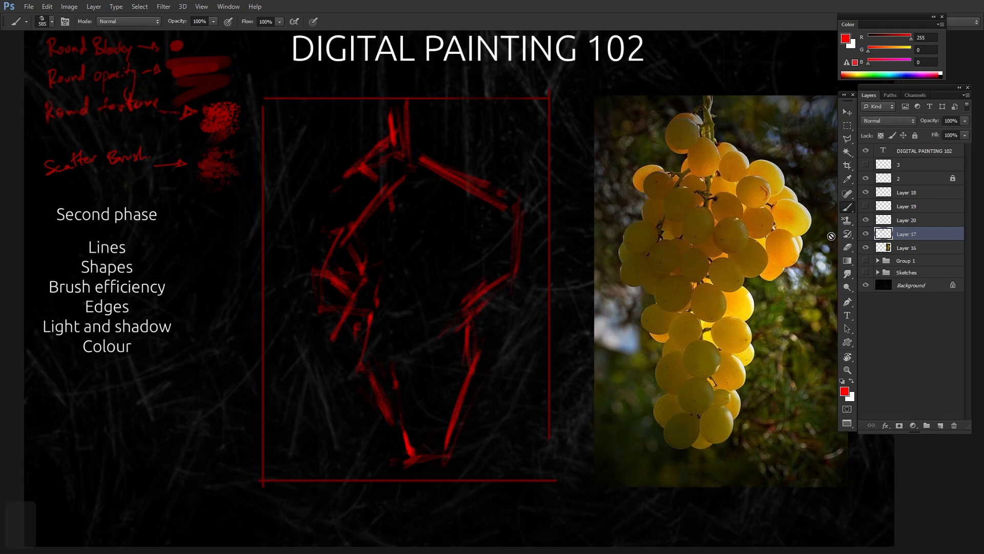
pyautogui.press('d')
pyautogui.press('a')
pyautogui.press('a')
pyautogui.press('a')
pyautogui.press('a')
pyautogui.press('a')
pyautogui.press('a')
pyautogui.press('a')
pyautogui.press('a')
pyautogui.press('a')
pyautogui.press('a')
pyautogui.press('a')
pyautogui.press('a')
pyautogui.press('a')
pyautogui.press('a')
pyautogui.press('a')
pyautogui.press('a')
pyautogui.press('a')
pyautogui.press('a')
pyautogui.press('a')
pyautogui.press('a')
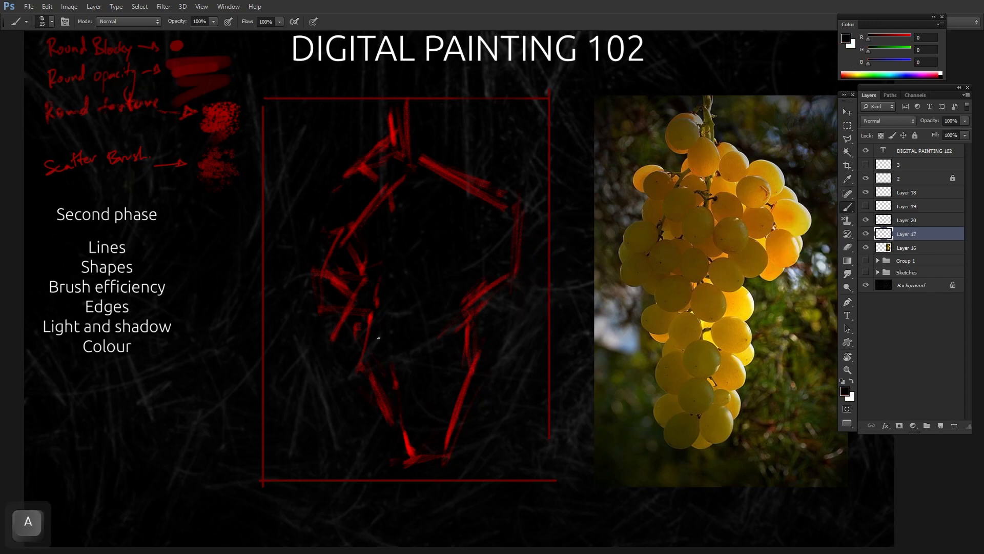
# Reinforce the grape outline's left side and base with pure red strokes on Layer 20, and erase the mark beside "Shapes".
pyautogui.click(865, 234)
pyautogui.click(866, 234)
pyautogui.click(886, 223)
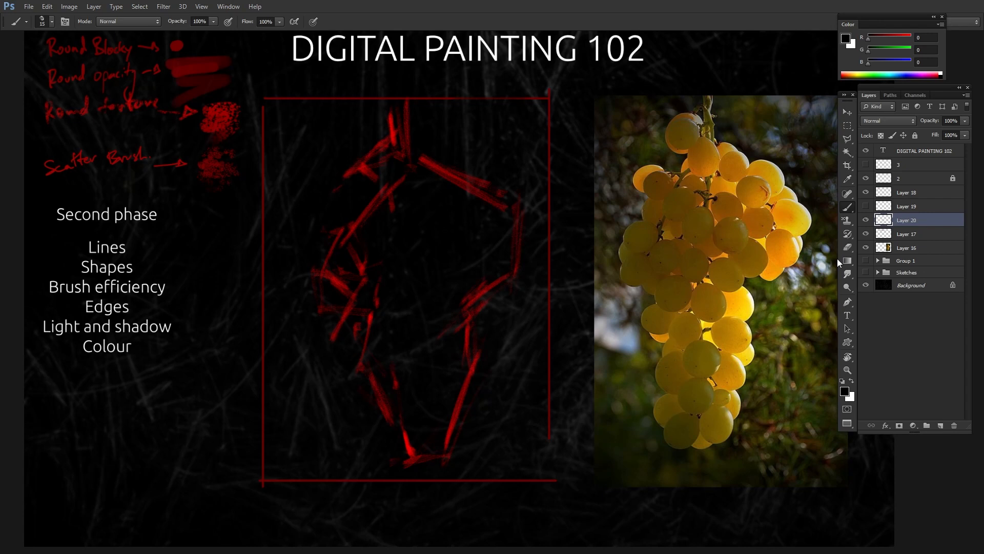
pyautogui.moveTo(895, 35); pyautogui.dragTo(912, 35)
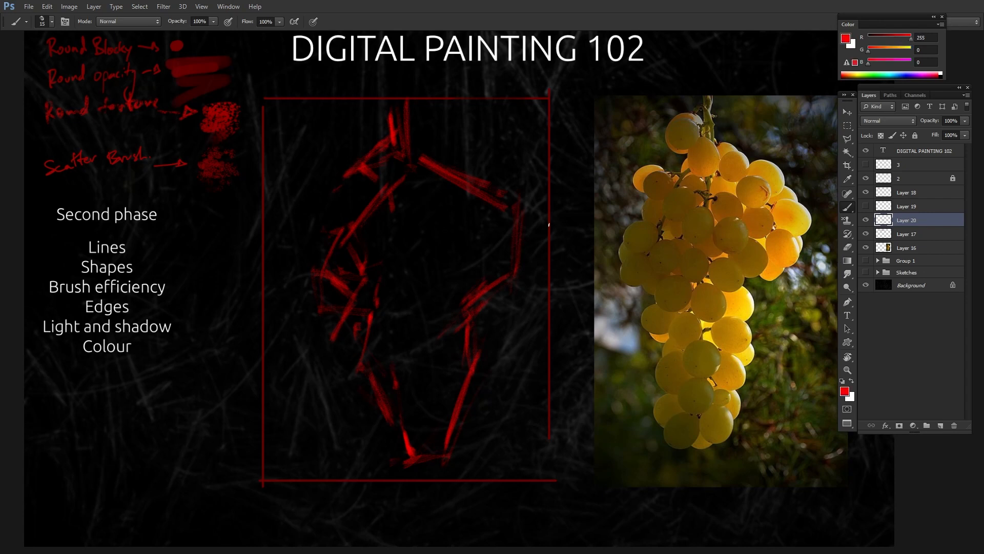
pyautogui.moveTo(153, 265); pyautogui.dragTo(162, 271)
pyautogui.moveTo(357, 172); pyautogui.dragTo(383, 192)
pyautogui.moveTo(351, 226); pyautogui.dragTo(328, 261)
pyautogui.moveTo(337, 254); pyautogui.dragTo(355, 281)
pyautogui.moveTo(388, 439); pyautogui.dragTo(399, 456)
pyautogui.moveTo(465, 403); pyautogui.dragTo(442, 464)
pyautogui.moveTo(399, 102); pyautogui.dragTo(394, 141)
pyautogui.moveTo(397, 103); pyautogui.dragTo(395, 120)
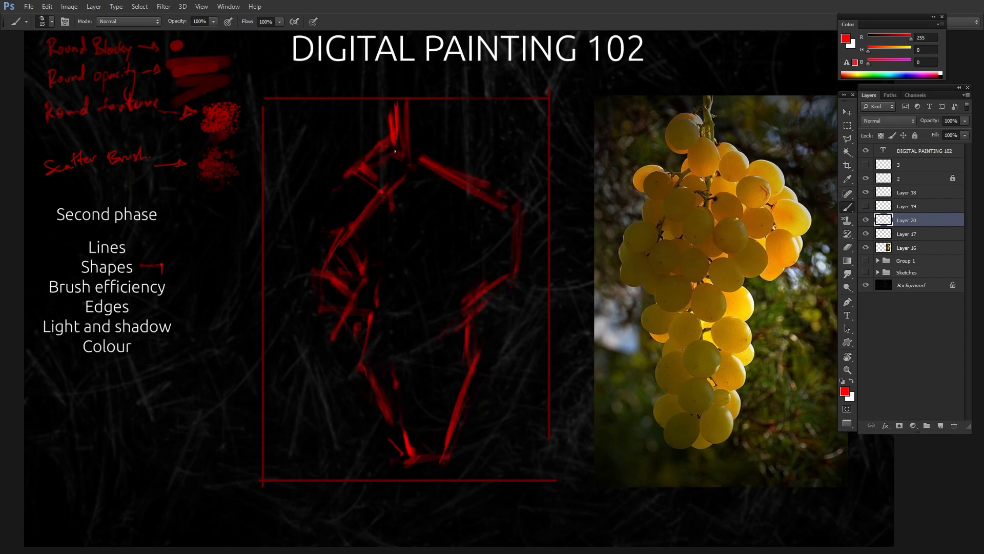
pyautogui.press('e')
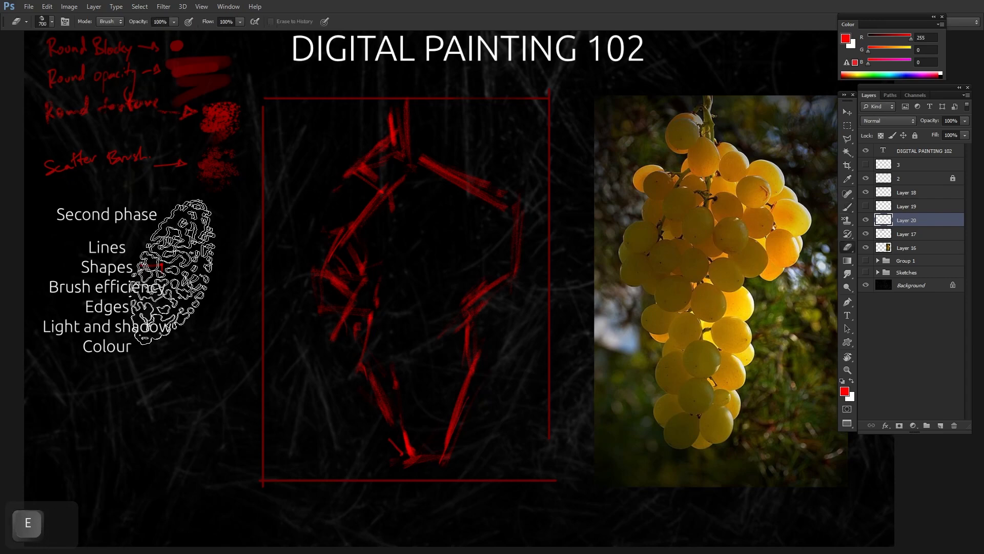
pyautogui.press('b')
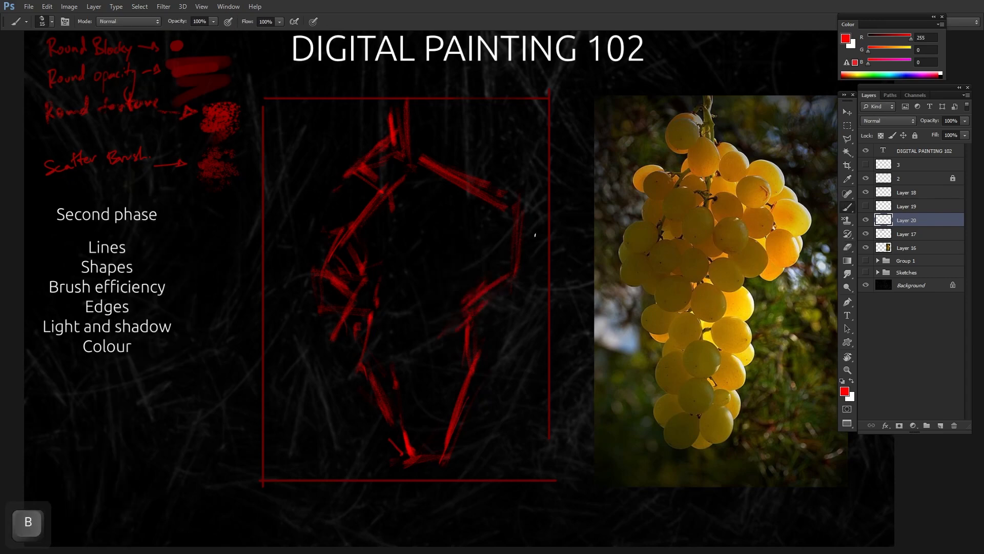
# Add a layer above Layer 20 and handwrite "Positive shape" inside the grape outline in magenta (R 255, G 0, B 255).
pyautogui.click(940, 426)
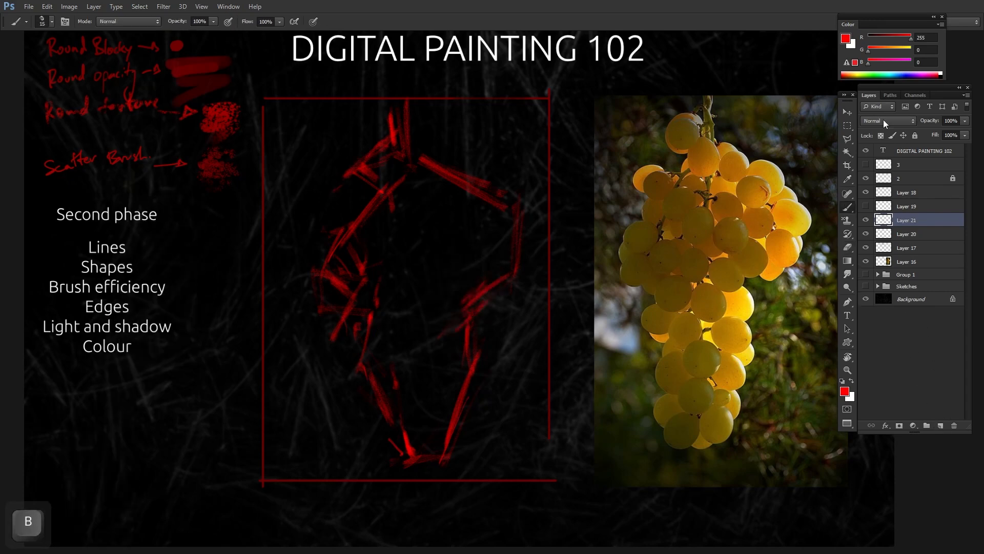
pyautogui.click(931, 75)
pyautogui.moveTo(389, 251)
pyautogui.mouseDown()
pyautogui.moveTo(399, 281)
pyautogui.moveTo(392, 267)
pyautogui.mouseUp()
pyautogui.moveTo(411, 260); pyautogui.dragTo(418, 267)
pyautogui.moveTo(427, 232); pyautogui.dragTo(429, 254)
pyautogui.moveTo(441, 237)
pyautogui.mouseDown()
pyautogui.moveTo(430, 249)
pyautogui.moveTo(462, 228)
pyautogui.mouseUp()
pyautogui.moveTo(419, 285)
pyautogui.mouseDown()
pyautogui.moveTo(413, 302)
pyautogui.moveTo(434, 294)
pyautogui.mouseUp()
pyautogui.moveTo(442, 285); pyautogui.dragTo(465, 261)
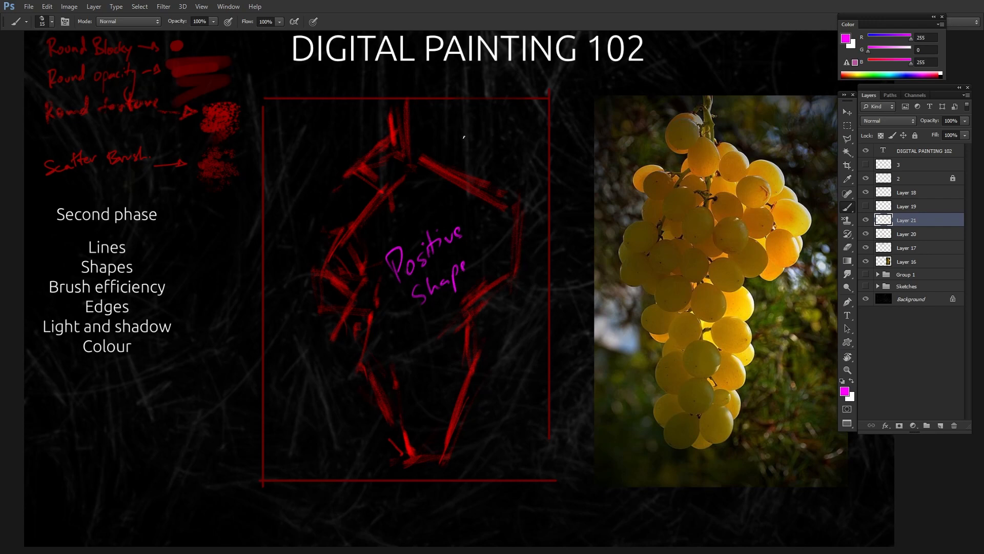
# Handwrite "Negative shape" outside the outline's upper right, and append "/space" to both magenta labels.
pyautogui.moveTo(461, 147)
pyautogui.mouseDown()
pyautogui.moveTo(491, 127)
pyautogui.moveTo(481, 152)
pyautogui.mouseUp()
pyautogui.moveTo(503, 119)
pyautogui.mouseDown()
pyautogui.moveTo(532, 107)
pyautogui.moveTo(501, 151)
pyautogui.moveTo(533, 140)
pyautogui.moveTo(529, 176)
pyautogui.mouseUp()
pyautogui.moveTo(531, 141); pyautogui.dragTo(546, 136)
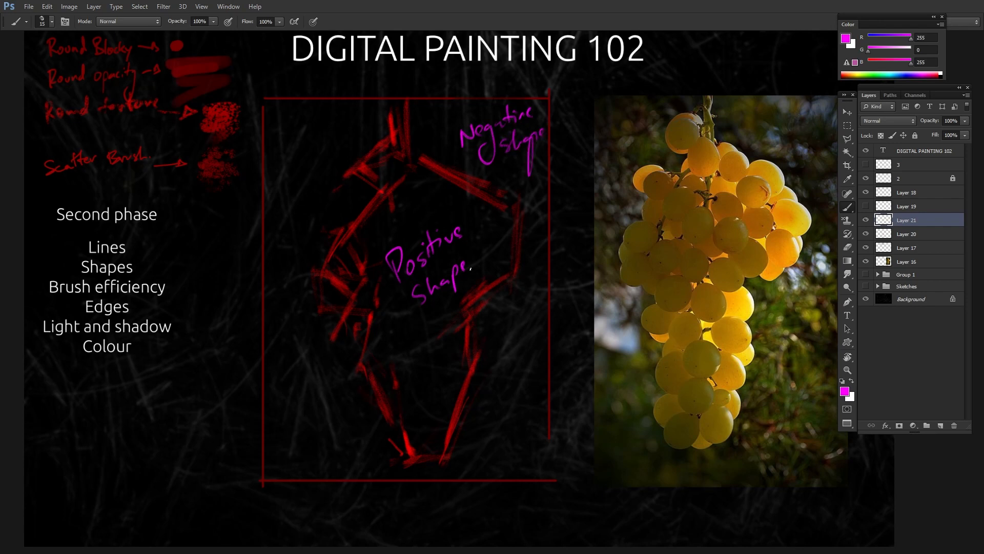
pyautogui.moveTo(470, 271)
pyautogui.mouseDown()
pyautogui.moveTo(475, 237)
pyautogui.moveTo(479, 253)
pyautogui.mouseUp()
pyautogui.moveTo(492, 241)
pyautogui.mouseDown()
pyautogui.moveTo(491, 271)
pyautogui.moveTo(503, 239)
pyautogui.moveTo(519, 230)
pyautogui.mouseUp()
pyautogui.moveTo(551, 133); pyautogui.dragTo(554, 114)
pyautogui.moveTo(564, 120)
pyautogui.mouseDown()
pyautogui.moveTo(556, 131)
pyautogui.moveTo(570, 152)
pyautogui.mouseUp()
pyautogui.moveTo(570, 125); pyautogui.dragTo(578, 124)
pyautogui.moveTo(583, 123); pyautogui.dragTo(594, 117)
pyautogui.moveTo(597, 115); pyautogui.dragTo(602, 114)
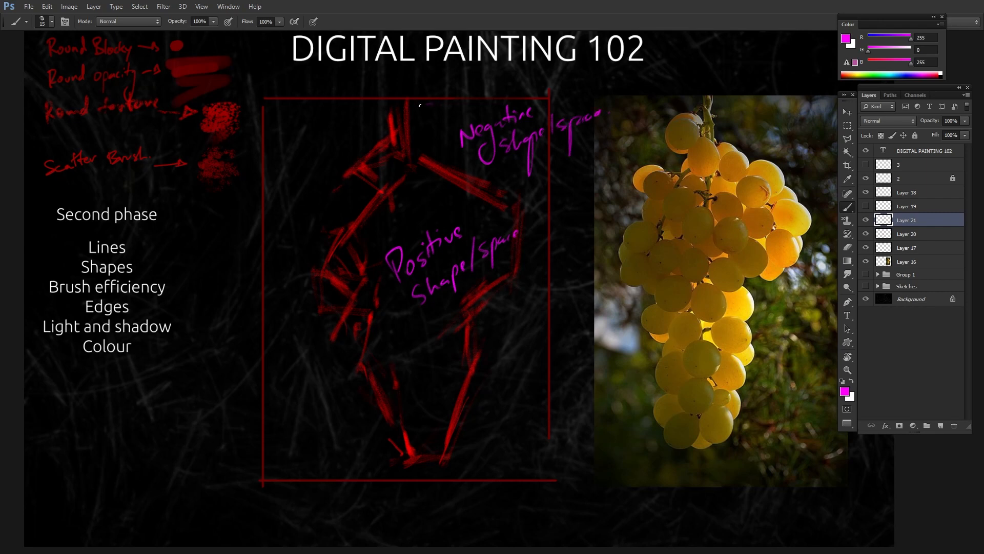
# Trace the negative space along the right side of the outline in magenta, and delete the annotation layer.
pyautogui.moveTo(419, 105)
pyautogui.mouseDown()
pyautogui.moveTo(421, 160)
pyautogui.moveTo(524, 196)
pyautogui.moveTo(520, 289)
pyautogui.moveTo(469, 315)
pyautogui.moveTo(482, 379)
pyautogui.mouseUp()
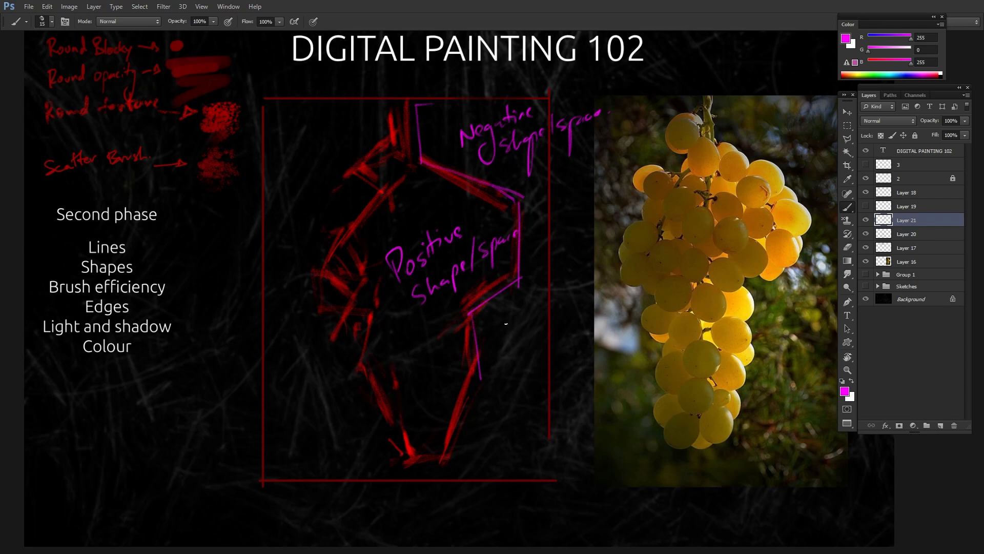
pyautogui.click(865, 219)
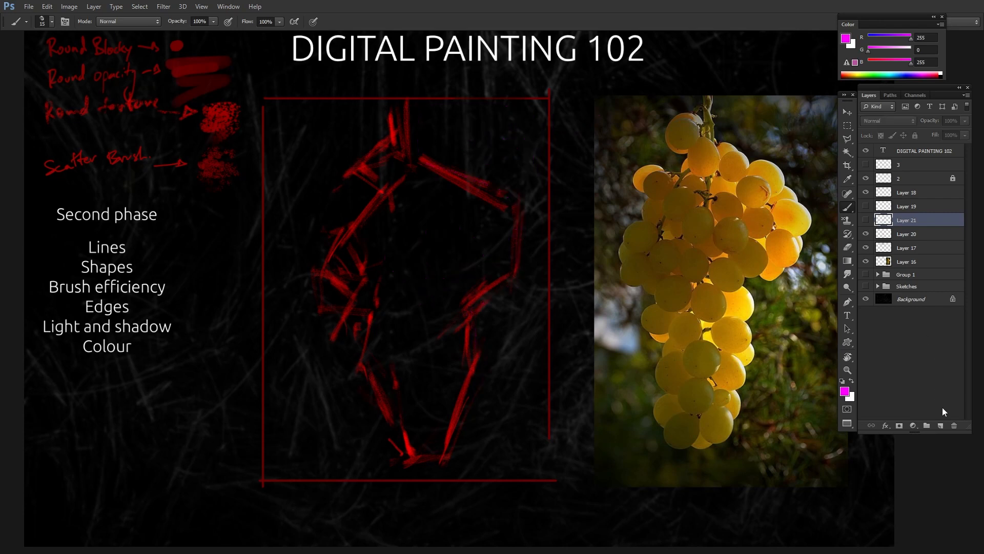
pyautogui.click(865, 220)
pyautogui.press('Delete')
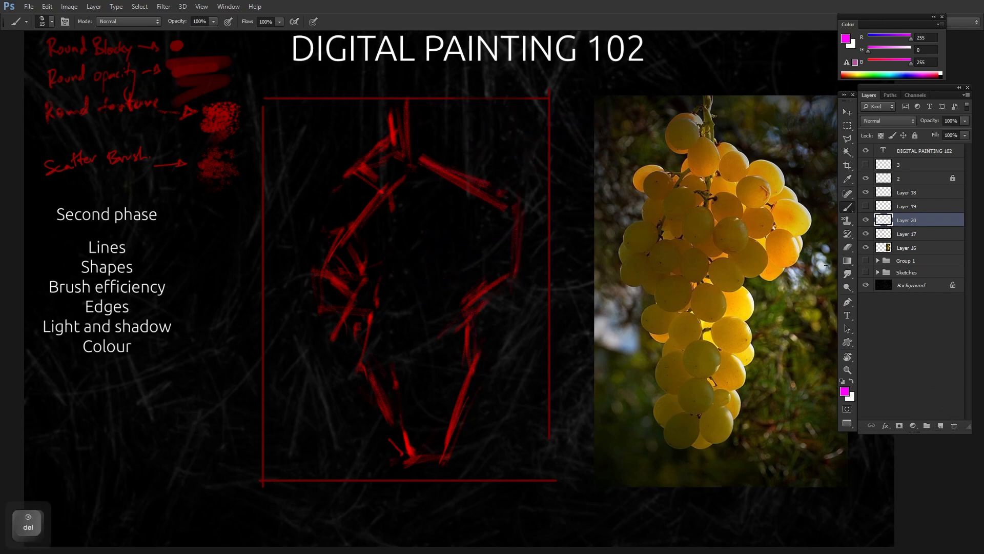
# Add a layer above Layer 20, set a 35 px brush and blue (R 0, G 134, B 255), and hide the interface panels.
pyautogui.click(942, 425)
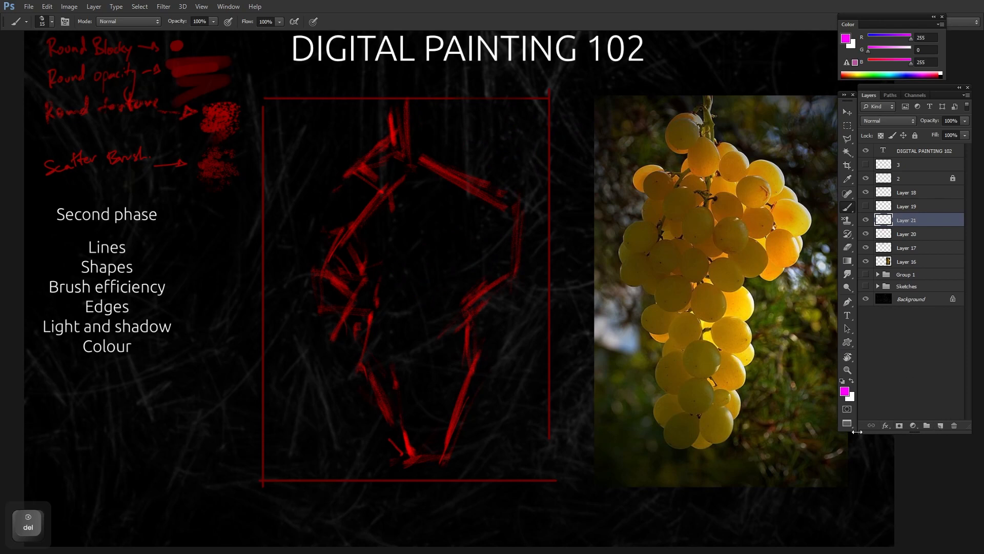
pyautogui.keyDown('alt'); pyautogui.click(398, 134); pyautogui.keyUp('alt')
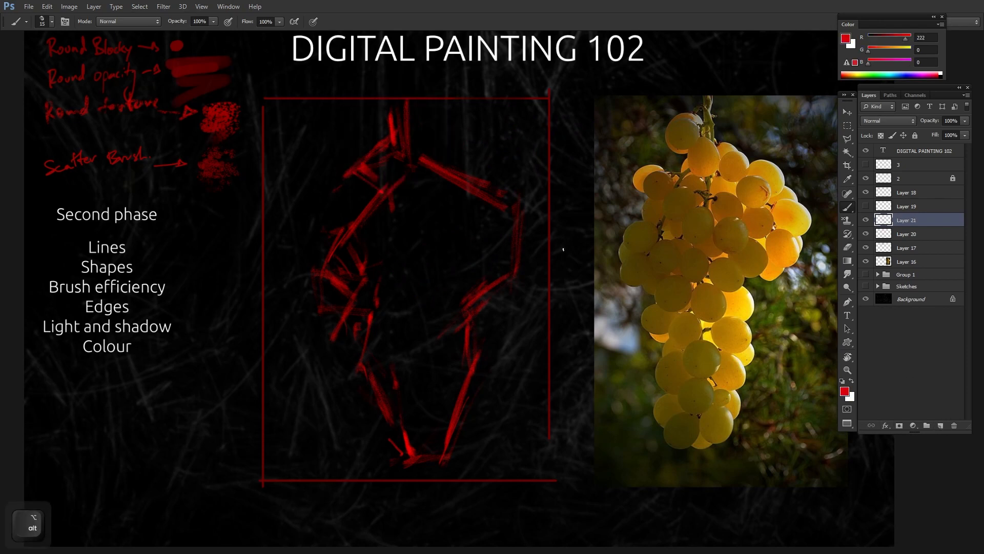
pyautogui.moveTo(880, 54); pyautogui.dragTo(890, 52)
pyautogui.press('s')
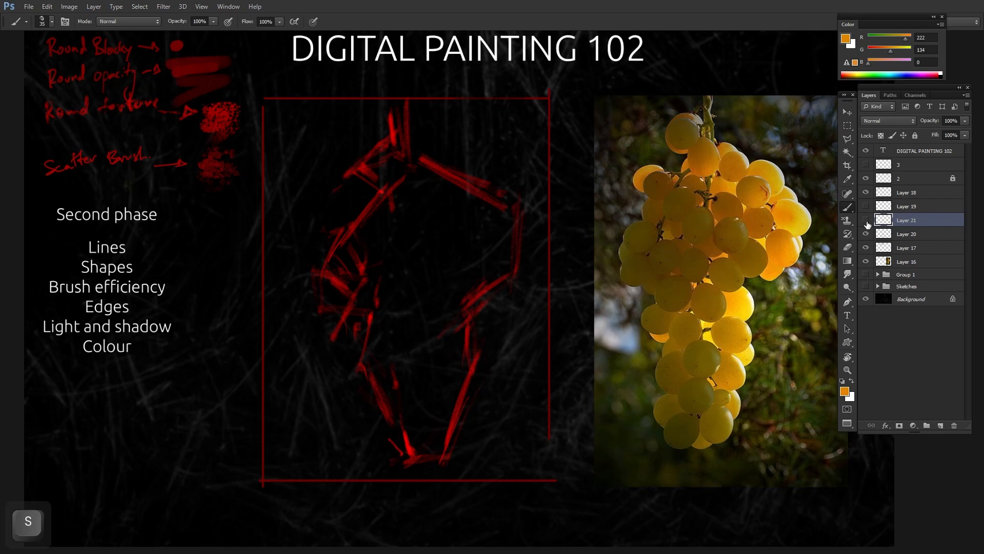
pyautogui.click(910, 61)
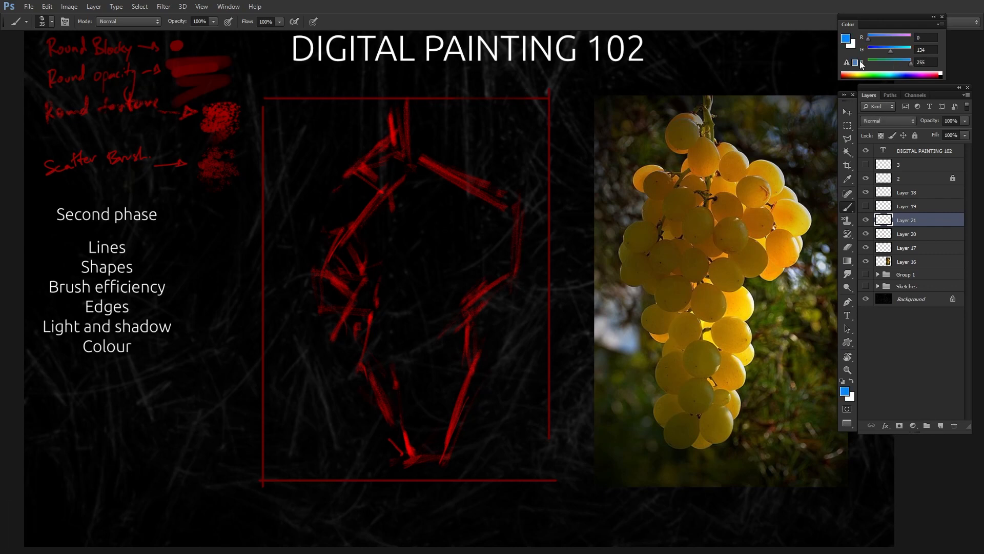
pyautogui.press('Tab')
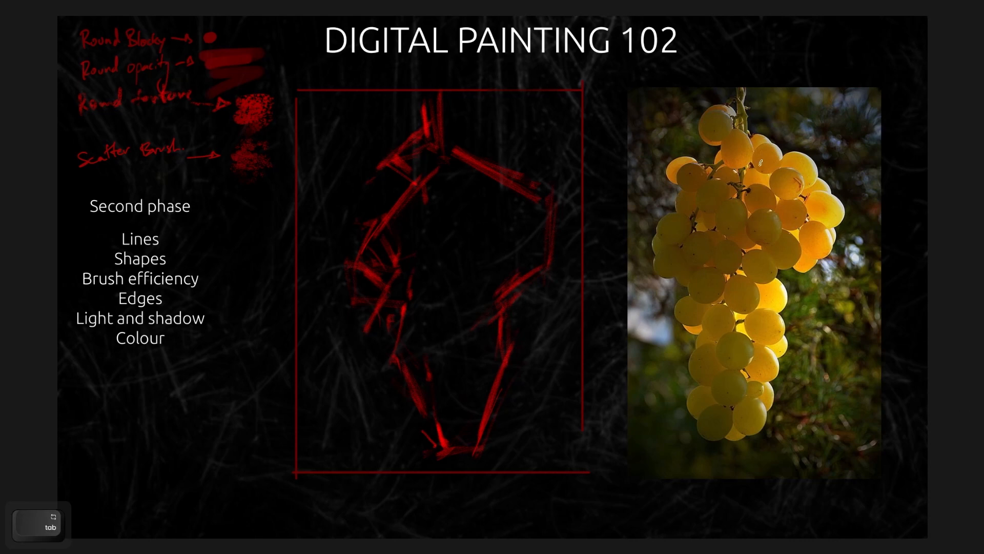
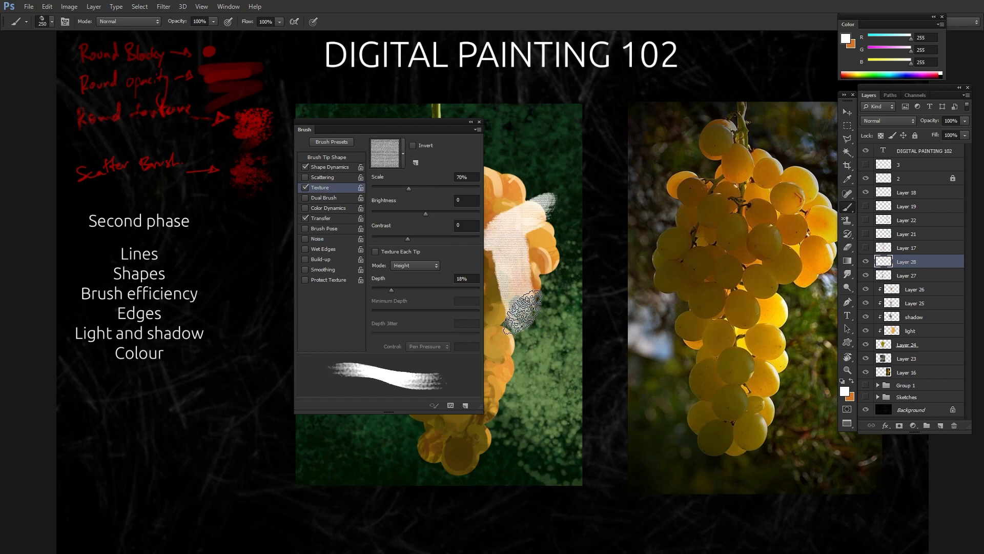
# Undo the white textured test strokes over the grapes.
pyautogui.moveTo(510, 166)
pyautogui.mouseDown()
pyautogui.moveTo(640, 148)
pyautogui.moveTo(517, 200)
pyautogui.moveTo(502, 307)
pyautogui.moveTo(464, 433)
pyautogui.mouseUp()
pyautogui.press('s')
pyautogui.hotkey('ctrl', 'z')
pyautogui.hotkey('ctrl', 'z')
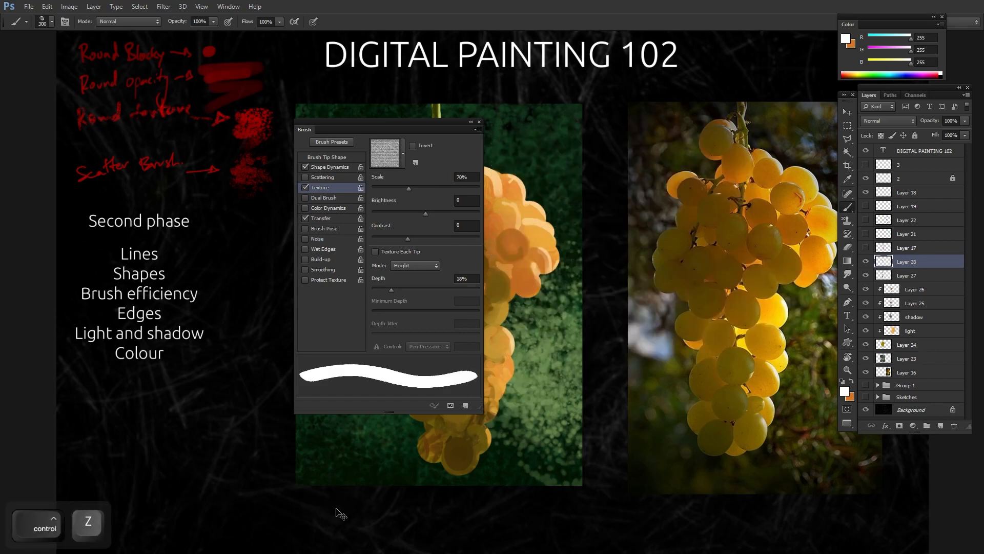
# Sample orange from the grapes, switch to the Mixer Brush, and give it a woven texture pattern at 119% scale.
pyautogui.keyDown('alt'); pyautogui.click(515, 225); pyautogui.keyUp('alt')
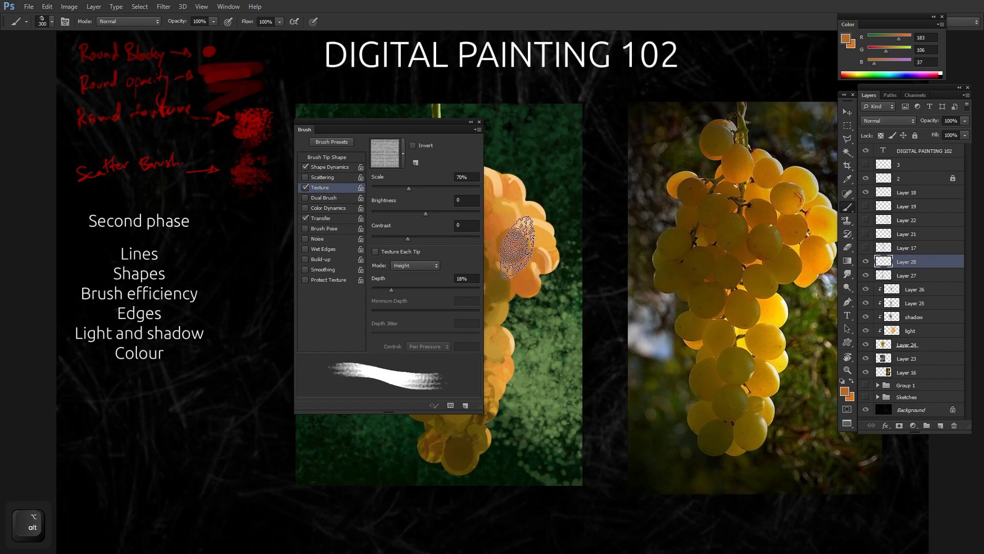
pyautogui.hotkey('shift', 'b')
pyautogui.click(396, 157)
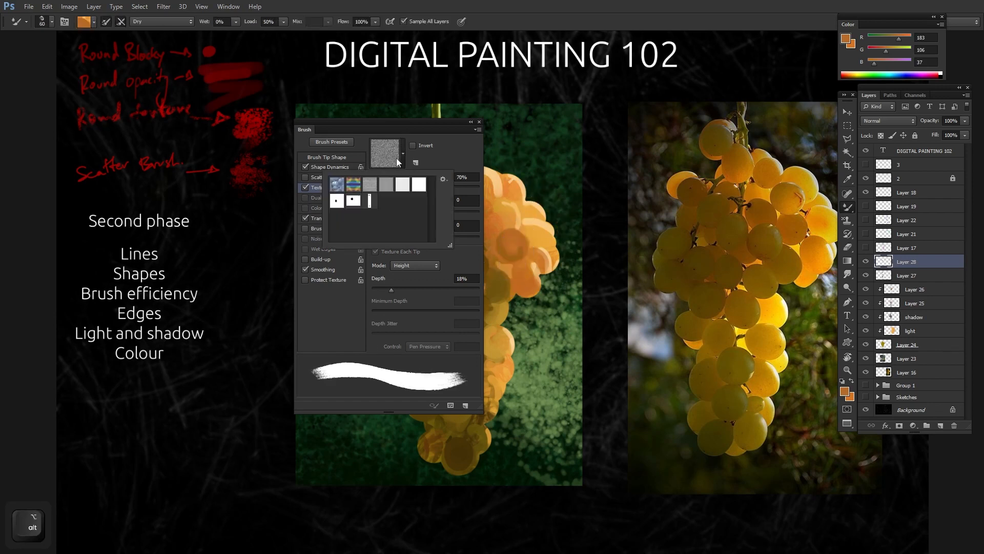
pyautogui.click(376, 184)
pyautogui.click(466, 191)
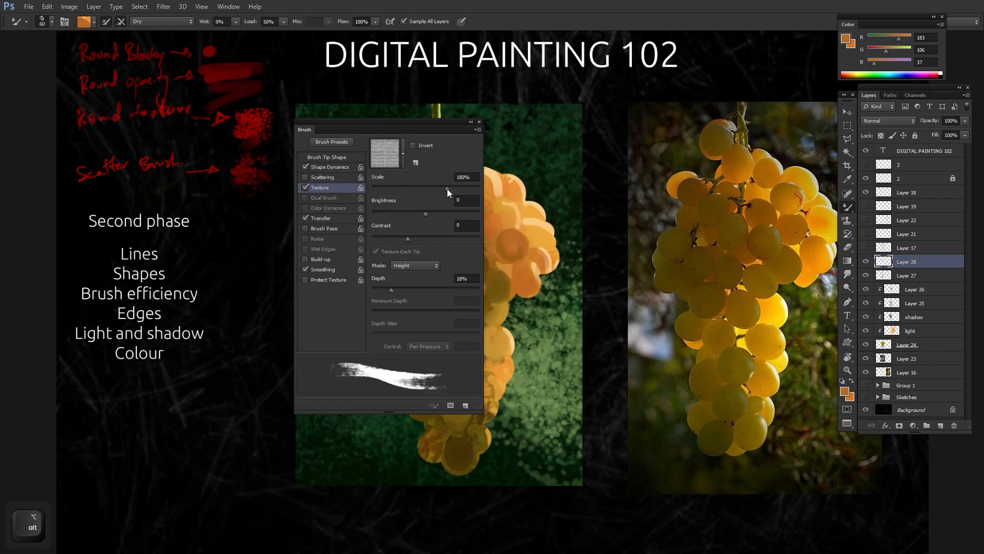
pyautogui.moveTo(447, 189)
pyautogui.mouseDown()
pyautogui.moveTo(406, 191)
pyautogui.moveTo(431, 192)
pyautogui.mouseUp()
# Test the Mixer Brush at 300 px with textured orange strokes across and beyond the right-hand grapes.
pyautogui.moveTo(539, 194)
pyautogui.mouseDown()
pyautogui.moveTo(559, 179)
pyautogui.moveTo(546, 189)
pyautogui.moveTo(572, 238)
pyautogui.mouseUp()
pyautogui.press('s')
pyautogui.press('s')
pyautogui.press('s')
pyautogui.press('s')
pyautogui.press('s')
pyautogui.press('s')
pyautogui.press('s')
pyautogui.press('s')
pyautogui.press('s')
pyautogui.press('s')
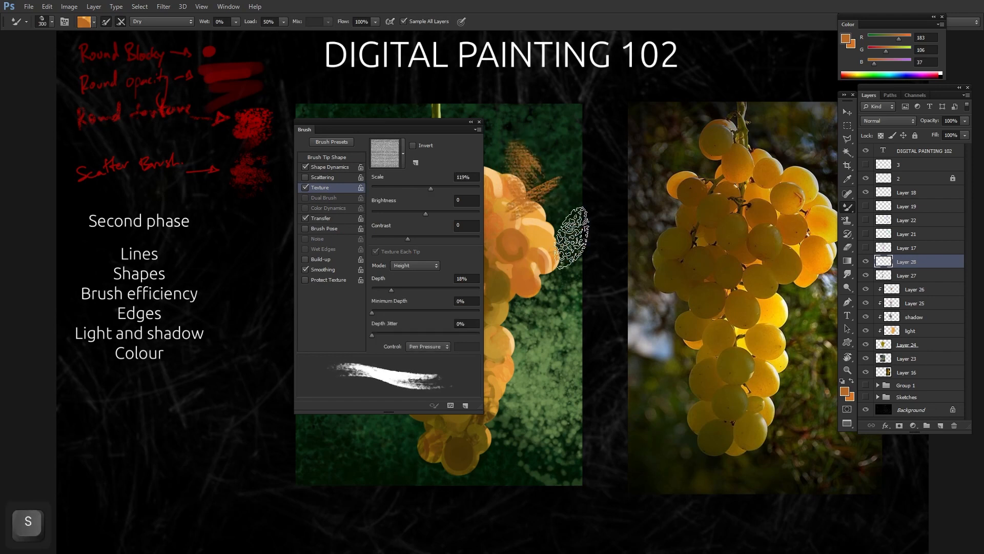
pyautogui.moveTo(515, 283); pyautogui.dragTo(592, 269)
pyautogui.keyDown('alt'); pyautogui.click(515, 222); pyautogui.keyUp('alt')
pyautogui.moveTo(497, 179); pyautogui.dragTo(533, 221)
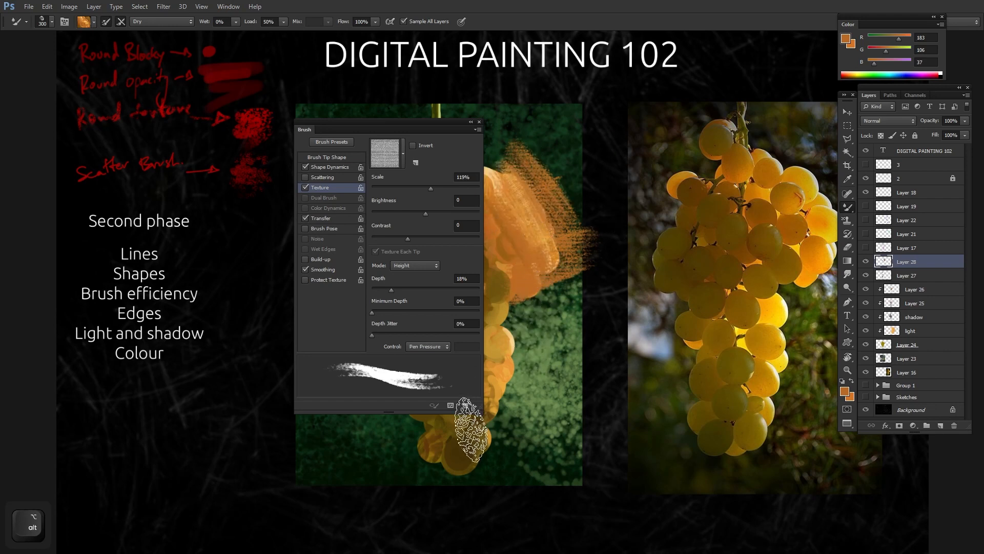
# Move the brush settings clear of the painting, and erase the orange test strokes on Layer 28.
pyautogui.moveTo(407, 125); pyautogui.dragTo(203, 151)
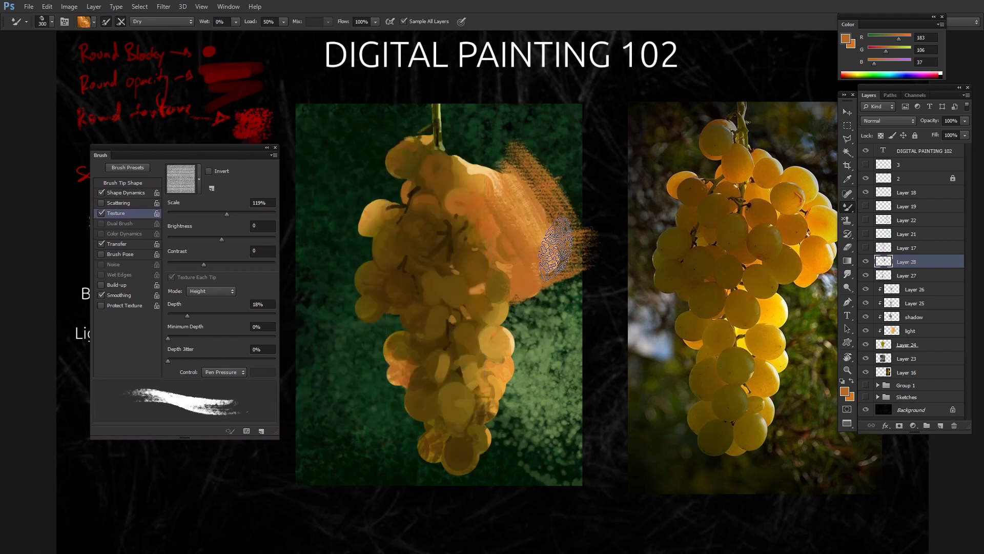
pyautogui.press('e')
pyautogui.moveTo(487, 181)
pyautogui.mouseDown()
pyautogui.moveTo(573, 143)
pyautogui.moveTo(578, 303)
pyautogui.mouseUp()
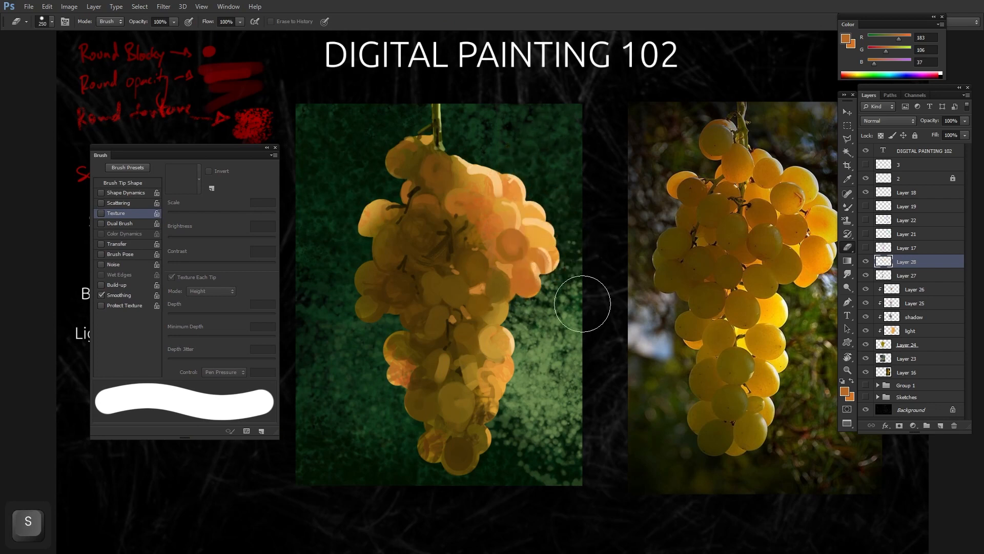
# Paint sampled orange and olive dabs on the centre-right grapes with the regular textured brush, reduced to 70 px.
pyautogui.press('b')
pyautogui.keyDown('alt'); pyautogui.click(466, 243); pyautogui.keyUp('alt')
pyautogui.press('a')
pyautogui.press('a')
pyautogui.press('a')
pyautogui.press('a')
pyautogui.press('a')
pyautogui.press('a')
pyautogui.moveTo(469, 243)
pyautogui.mouseDown()
pyautogui.moveTo(506, 243)
pyautogui.moveTo(507, 264)
pyautogui.moveTo(491, 252)
pyautogui.mouseUp()
pyautogui.keyDown('alt'); pyautogui.click(511, 214); pyautogui.keyUp('alt')
pyautogui.keyDown('alt'); pyautogui.click(525, 249); pyautogui.keyUp('alt')
pyautogui.press('s')
pyautogui.keyDown('alt'); pyautogui.click(509, 276); pyautogui.keyUp('alt')
pyautogui.press('a')
pyautogui.keyDown('alt'); pyautogui.click(505, 276); pyautogui.keyUp('alt')
pyautogui.press('a')
pyautogui.press('a')
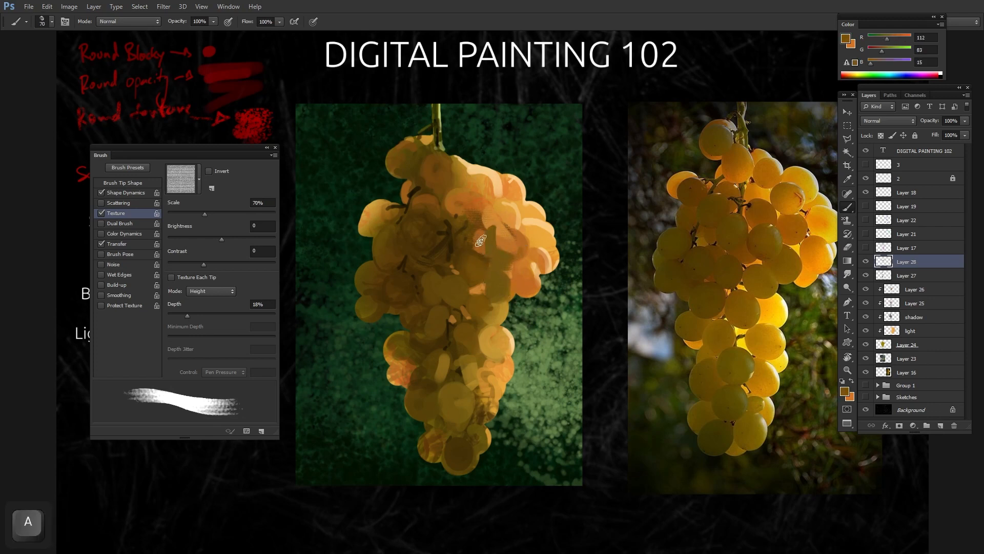
# Refine the central grapes with sampled orange, and add a curved olive stroke on an upper grape at 80 px.
pyautogui.keyDown('alt'); pyautogui.click(478, 243); pyautogui.keyUp('alt')
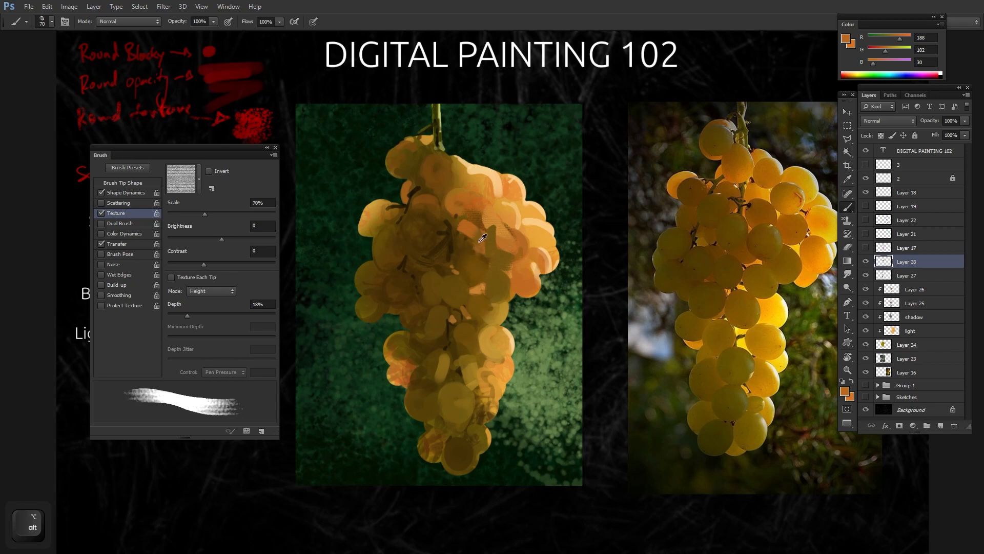
pyautogui.keyDown('alt'); pyautogui.click(480, 242); pyautogui.keyUp('alt')
pyautogui.moveTo(480, 234); pyautogui.dragTo(465, 244)
pyautogui.keyDown('alt'); pyautogui.click(473, 236); pyautogui.keyUp('alt')
pyautogui.press(']')
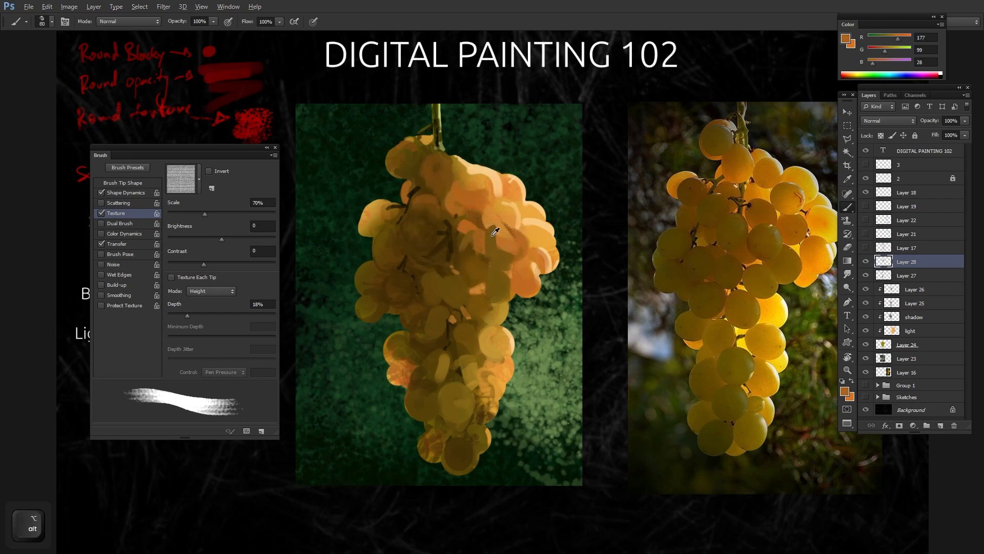
pyautogui.keyDown('alt'); pyautogui.click(481, 205); pyautogui.keyUp('alt')
pyautogui.moveTo(459, 197); pyautogui.dragTo(484, 201)
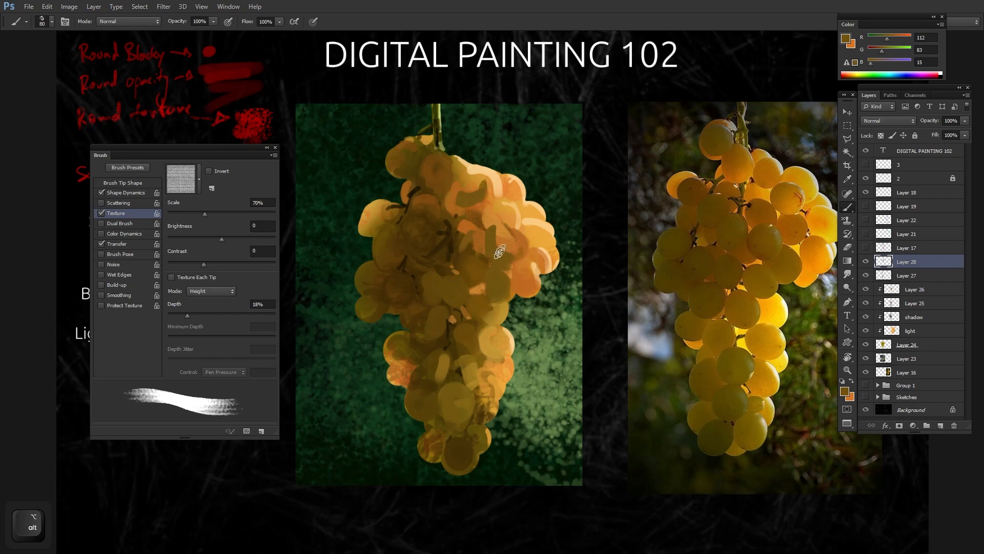
# Paint light peach highlights (R 249, G 202, B 129) on the right-hand grapes with a 45 px brush.
pyautogui.keyDown('alt'); pyautogui.click(514, 238); pyautogui.keyUp('alt')
pyautogui.keyDown('alt'); pyautogui.click(548, 249); pyautogui.keyUp('alt')
pyautogui.press('a')
pyautogui.press('a')
pyautogui.press('a')
pyautogui.press('a')
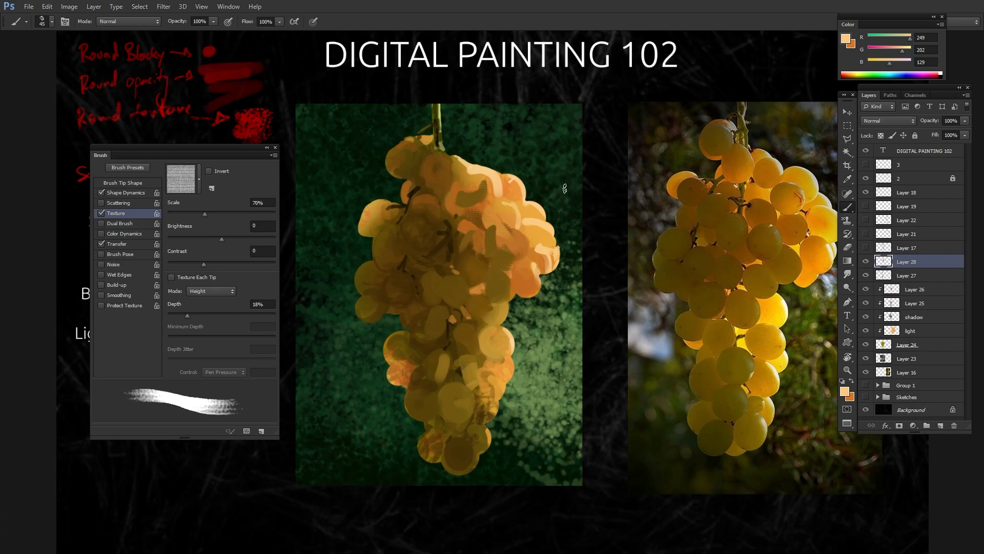
# Switch to the Mixer Brush and set its blending preset to Very Wet.
pyautogui.press('h')
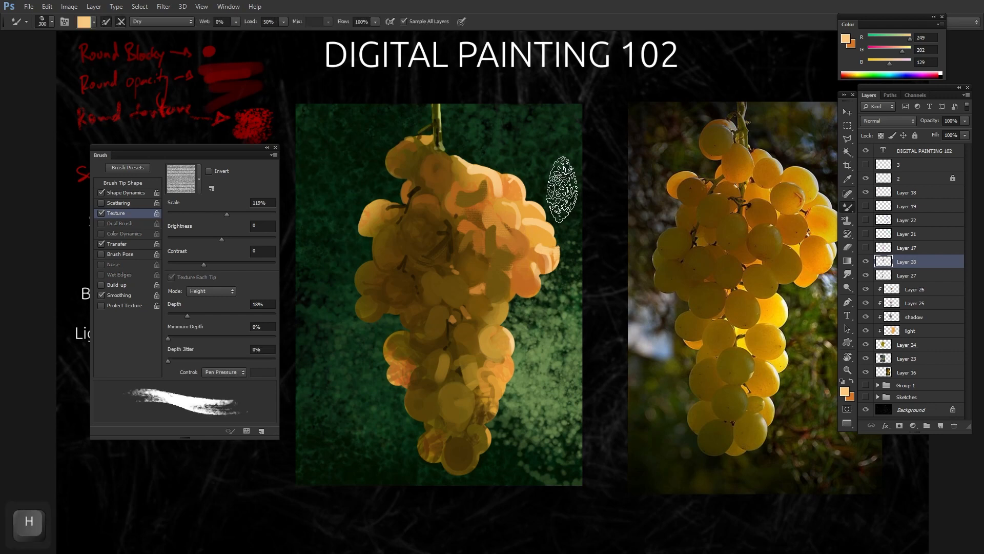
pyautogui.click(171, 21)
pyautogui.click(169, 147)
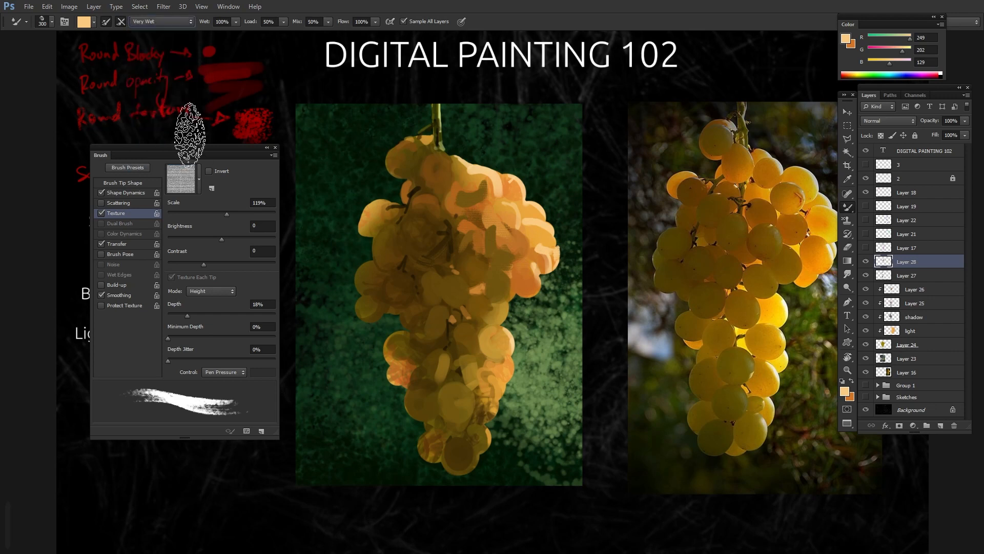
# Set the Mixer Brush blending preset to Wet and try a stroke down the lower-right grapes.
pyautogui.click(175, 21)
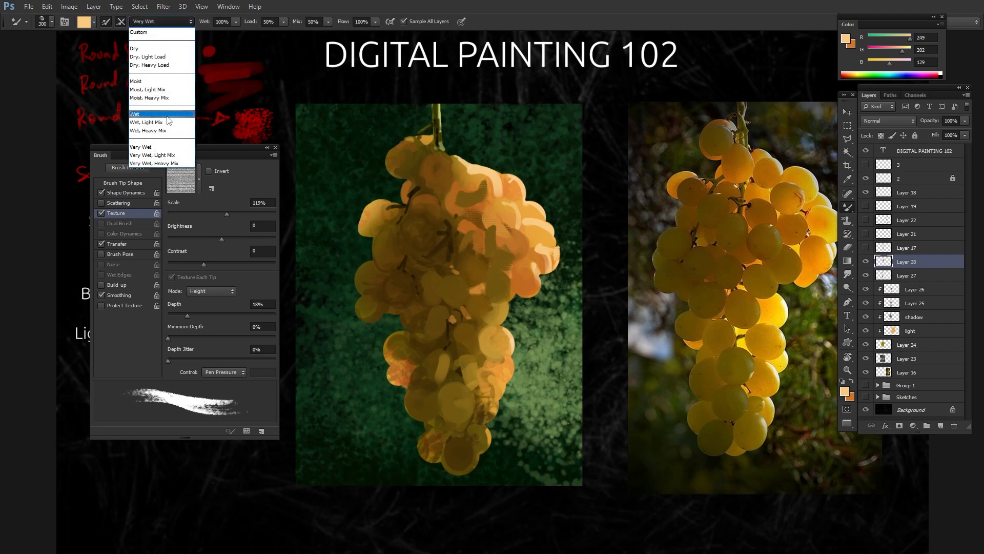
pyautogui.click(169, 115)
pyautogui.moveTo(520, 329)
pyautogui.mouseDown()
pyautogui.moveTo(515, 353)
pyautogui.moveTo(494, 354)
pyautogui.moveTo(543, 370)
pyautogui.moveTo(482, 404)
pyautogui.moveTo(513, 400)
pyautogui.mouseUp()
pyautogui.hotkey('ctrl', 'z')
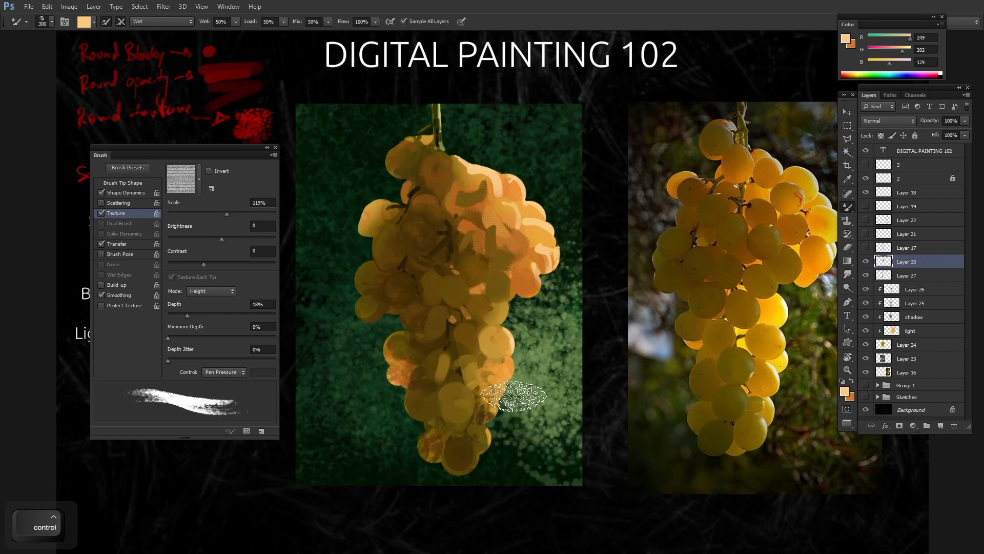
# Blend the central, upper and bottom grapes with the Mixer Brush at 150 px, loaded with colour sampled from the middle of the bunch.
pyautogui.press('[')
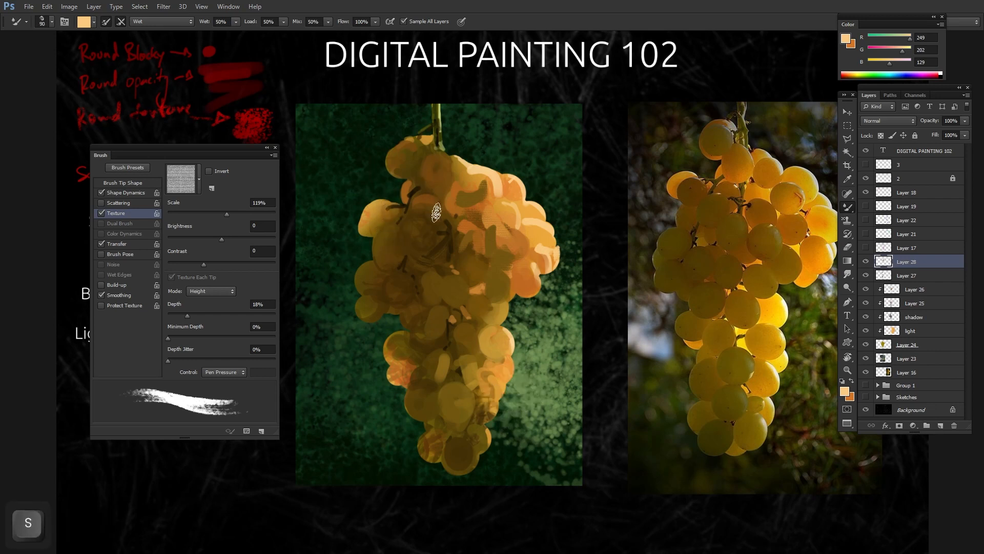
pyautogui.press('[')
pyautogui.hotkey('ctrl', 'z')
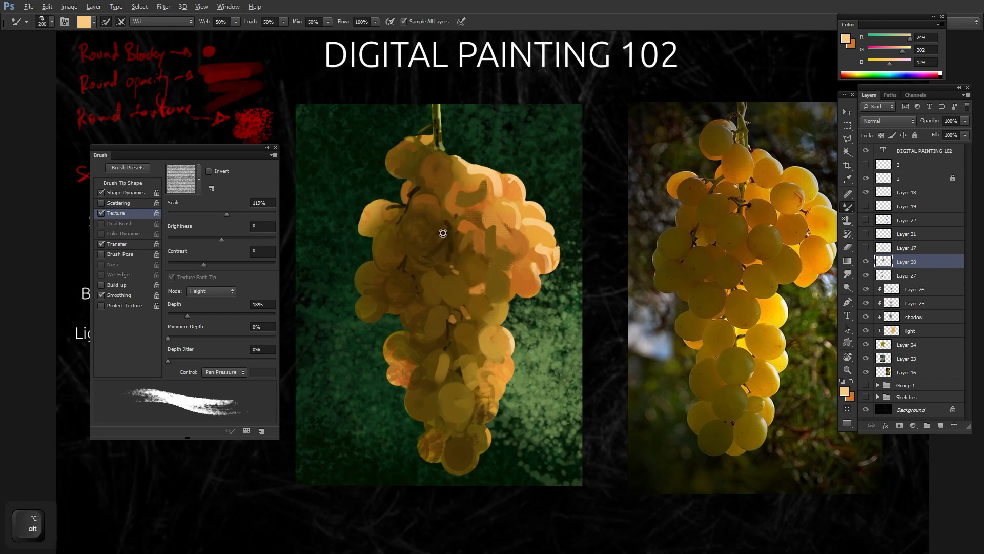
pyautogui.keyDown('alt'); pyautogui.click(443, 233); pyautogui.keyUp('alt')
pyautogui.press('a')
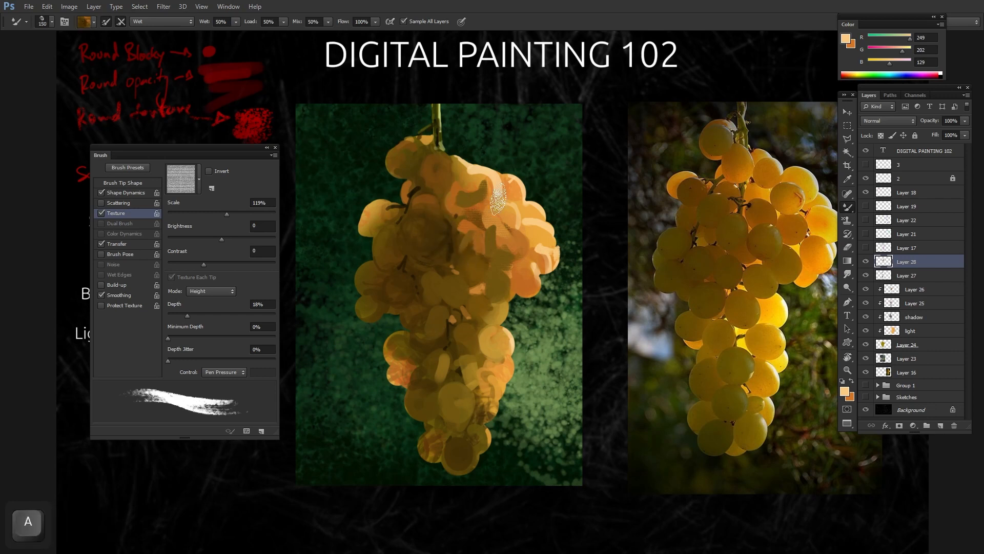
pyautogui.moveTo(450, 222); pyautogui.dragTo(464, 207)
pyautogui.moveTo(471, 157); pyautogui.dragTo(489, 147)
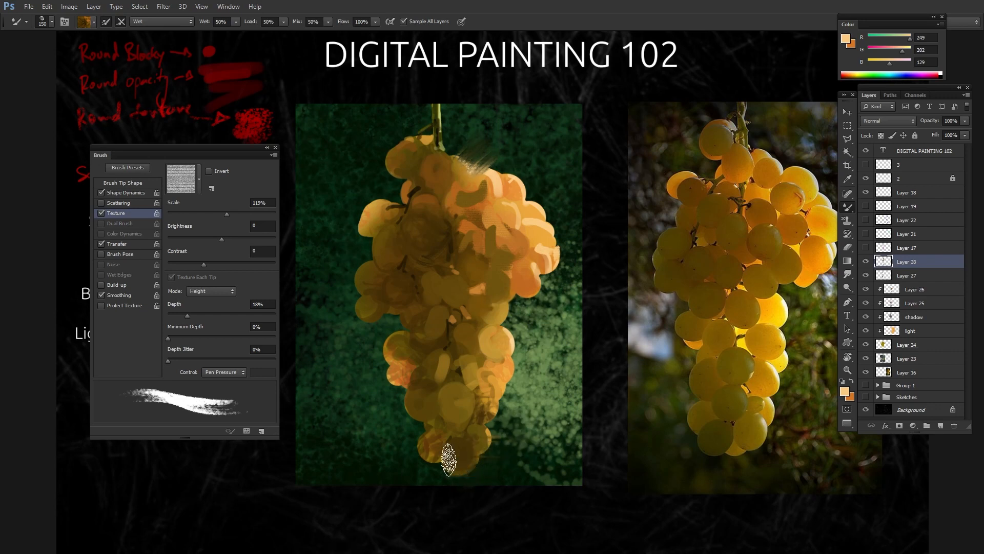
pyautogui.moveTo(449, 459); pyautogui.dragTo(439, 445)
pyautogui.press('ctrl')
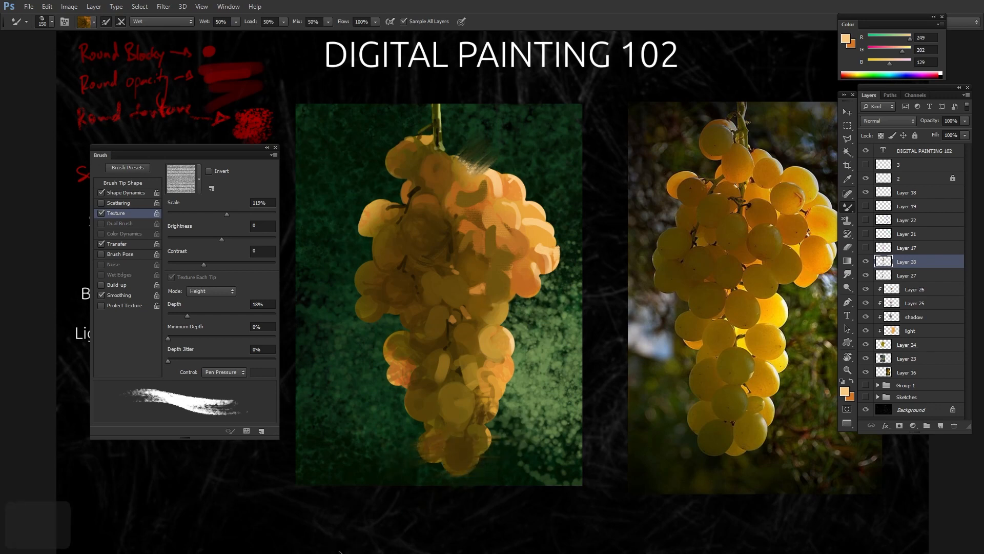
# Erase the stray smears around the top and bottom grapes with the 300 px Eraser.
pyautogui.press('s')
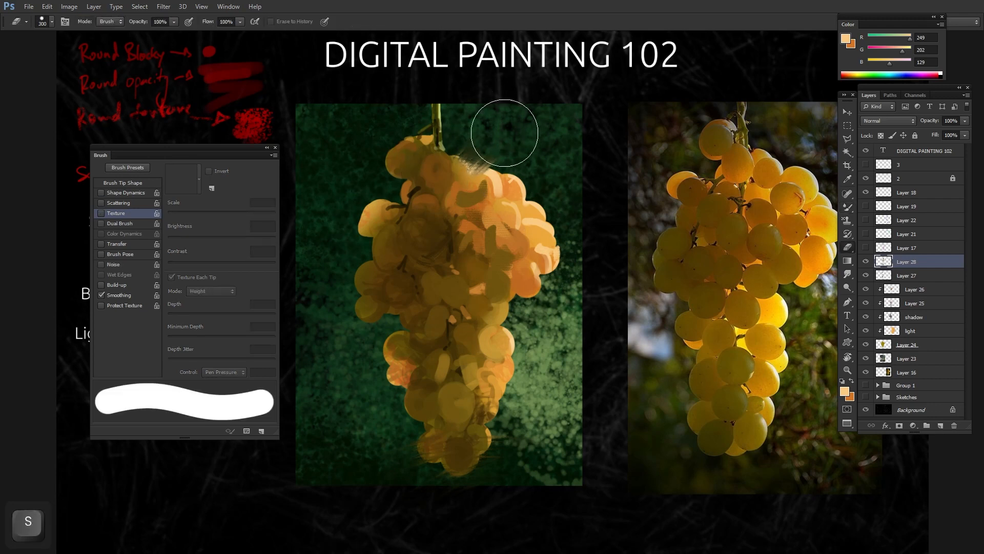
pyautogui.hotkey('ctrl', 's')
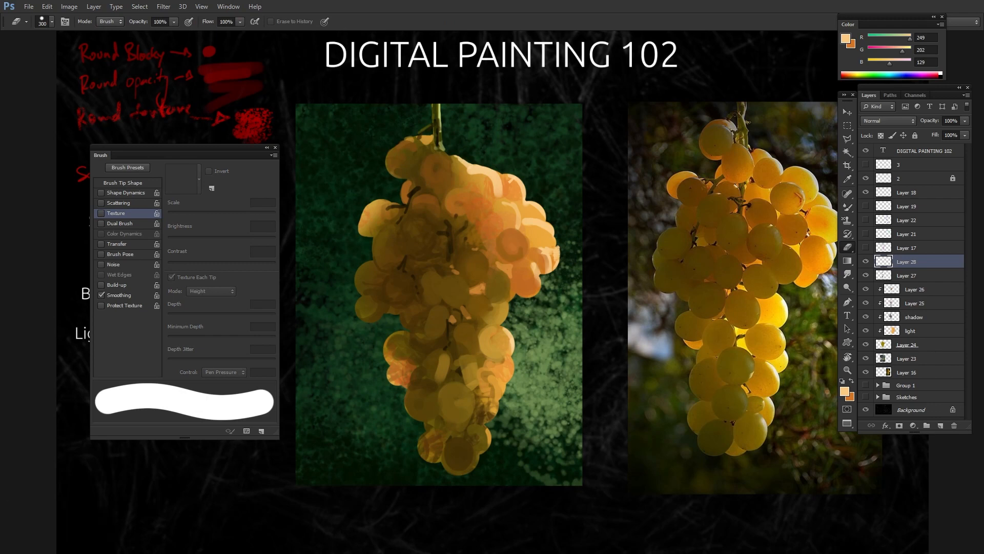
# Return to the regular Brush and paint light edge strokes on the upper-left, left-edge and upper-right grapes.
pyautogui.press('b')
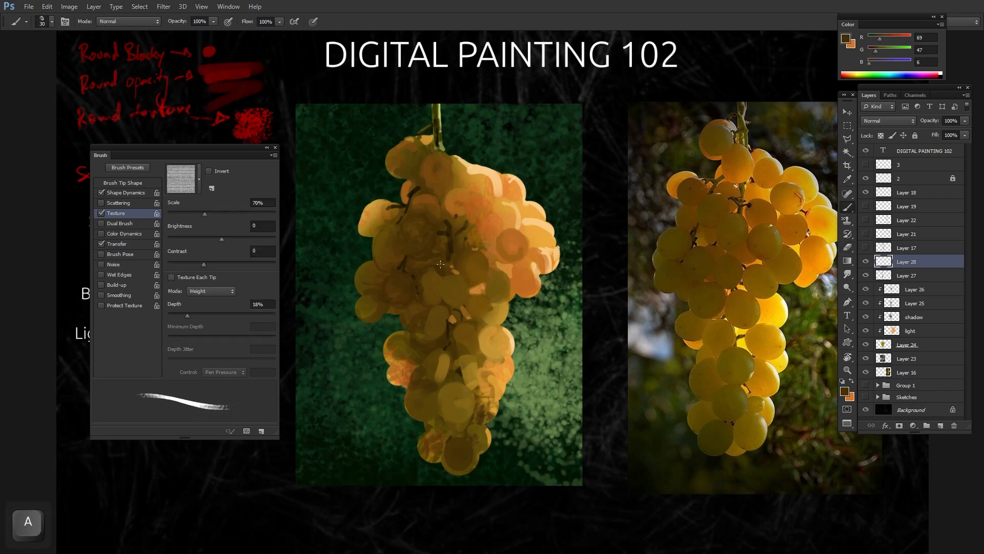
pyautogui.keyDown('alt'); pyautogui.click(423, 258); pyautogui.keyUp('alt')
pyautogui.rightClick(477, 256)
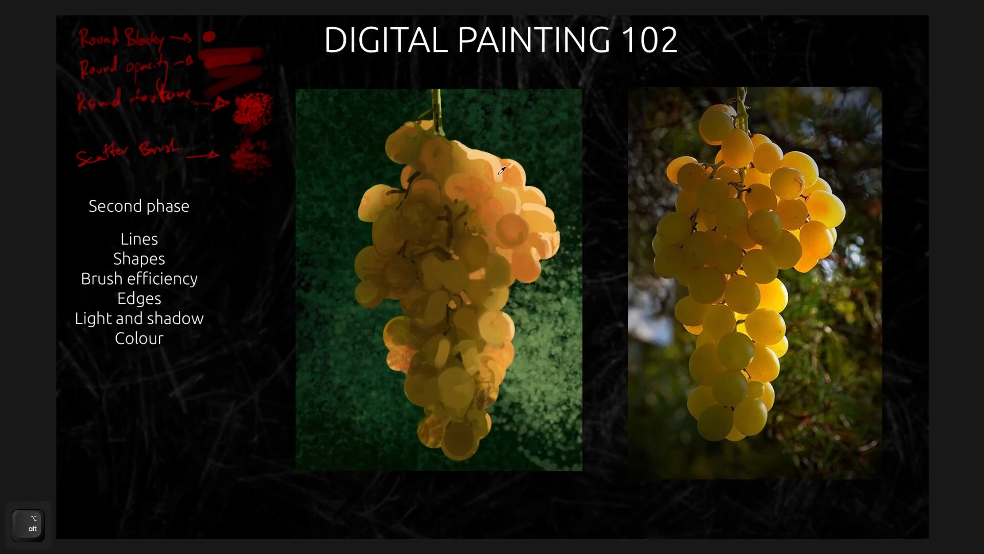
pyautogui.hotkey('ctrl', 'z')
pyautogui.moveTo(413, 126)
pyautogui.mouseDown()
pyautogui.moveTo(432, 101)
pyautogui.moveTo(403, 124)
pyautogui.moveTo(479, 160)
pyautogui.moveTo(443, 142)
pyautogui.moveTo(451, 155)
pyautogui.moveTo(439, 174)
pyautogui.moveTo(408, 165)
pyautogui.moveTo(393, 187)
pyautogui.mouseUp()
pyautogui.press('a')
pyautogui.press('s')
pyautogui.press('a')
pyautogui.press('s')
pyautogui.press('a')
pyautogui.press('a')
pyautogui.moveTo(362, 192); pyautogui.dragTo(356, 214)
pyautogui.moveTo(518, 174); pyautogui.dragTo(521, 185)
# Paint rounded contour strokes on the lower-right grape and on the grapes at the bunch's far right edge.
pyautogui.keyDown('alt'); pyautogui.keyDown('shift'); pyautogui.rightClick(501, 332); pyautogui.keyUp('shift'); pyautogui.keyUp('alt')
pyautogui.moveTo(506, 311)
pyautogui.mouseDown()
pyautogui.moveTo(512, 341)
pyautogui.moveTo(492, 341)
pyautogui.moveTo(500, 327)
pyautogui.moveTo(487, 339)
pyautogui.mouseUp()
pyautogui.press('s')
pyautogui.rightClick(494, 341)
pyautogui.press('a')
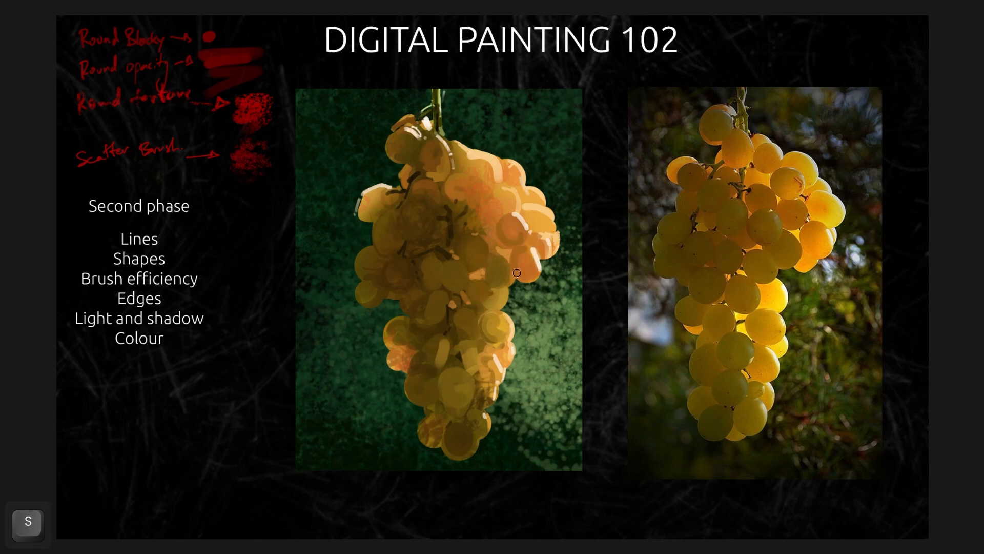
pyautogui.moveTo(533, 236); pyautogui.dragTo(539, 251)
pyautogui.moveTo(529, 215)
pyautogui.mouseDown()
pyautogui.moveTo(495, 213)
pyautogui.moveTo(543, 221)
pyautogui.mouseUp()
pyautogui.press('a')
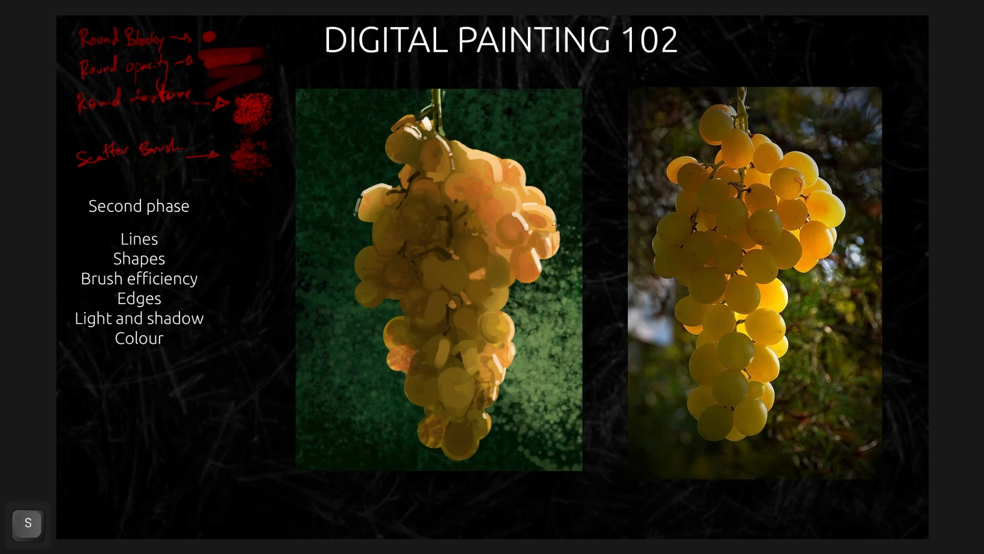
# Flip the canvas horizontally, refine the dark gaps between the central grapes, and flip it back.
pyautogui.press('m')
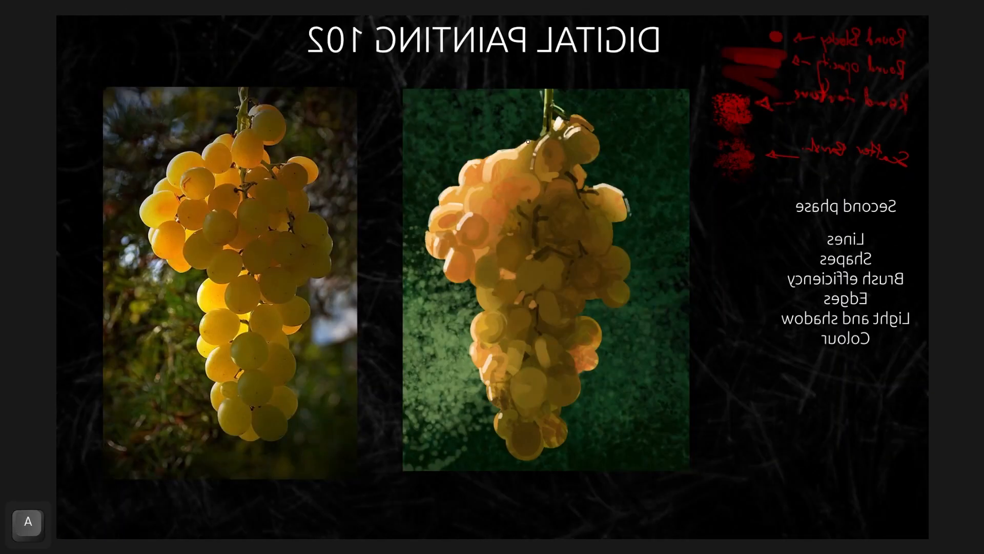
pyautogui.press('alt')
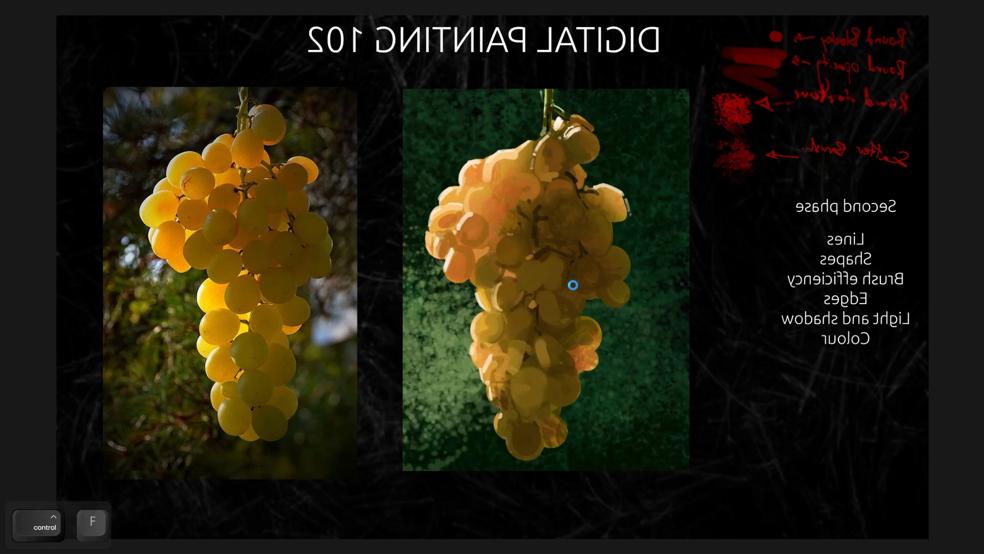
pyautogui.press('m')
pyautogui.press('alt')
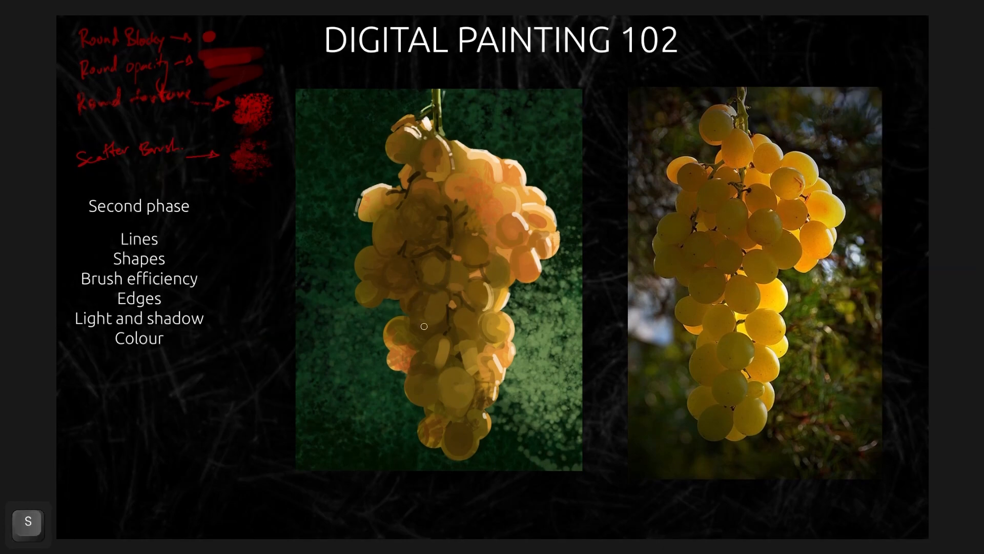
# Paint shaping strokes on the centre-left grapes, resizing the brush between them.
pyautogui.moveTo(423, 326); pyautogui.dragTo(421, 297)
pyautogui.press('a')
pyautogui.moveTo(398, 260); pyautogui.dragTo(403, 287)
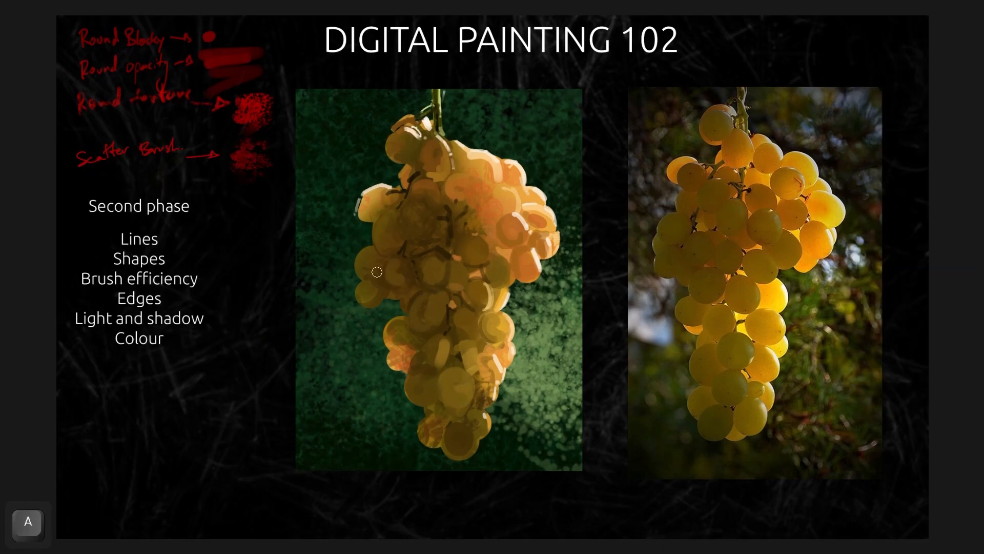
# Set the colour to pale green (R 140, G 180, B 158) and paint thin rim highlights on the left-hand grapes.
pyautogui.keyDown('alt'); pyautogui.keyDown('shift'); pyautogui.rightClick(456, 222); pyautogui.keyUp('shift'); pyautogui.keyUp('alt')
pyautogui.press('Tab')
pyautogui.click(891, 37)
pyautogui.click(893, 60)
pyautogui.press('a')
pyautogui.press('s')
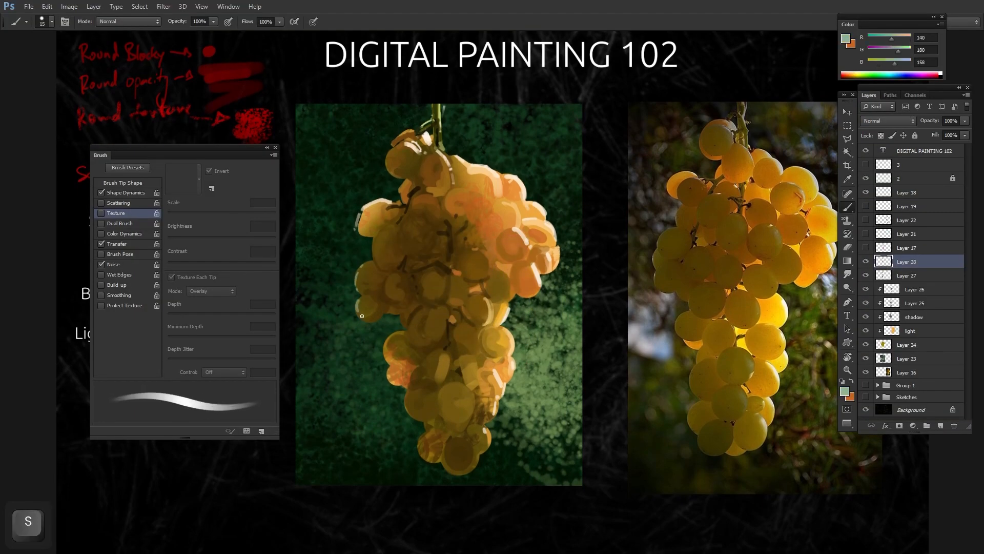
pyautogui.press('s')
pyautogui.moveTo(411, 321)
pyautogui.mouseDown()
pyautogui.moveTo(383, 348)
pyautogui.moveTo(393, 359)
pyautogui.moveTo(437, 345)
pyautogui.mouseUp()
# Sample orange (R 236, G 169, B 59) from the right-hand grapes and paint it along the lower-left grape.
pyautogui.keyDown('alt'); pyautogui.click(448, 347); pyautogui.keyUp('alt')
pyautogui.press('s')
pyautogui.press('s')
pyautogui.press('s')
pyautogui.press('s')
pyautogui.press('a')
pyautogui.press('a')
pyautogui.press('s')
pyautogui.keyDown('alt'); pyautogui.click(552, 242); pyautogui.keyUp('alt')
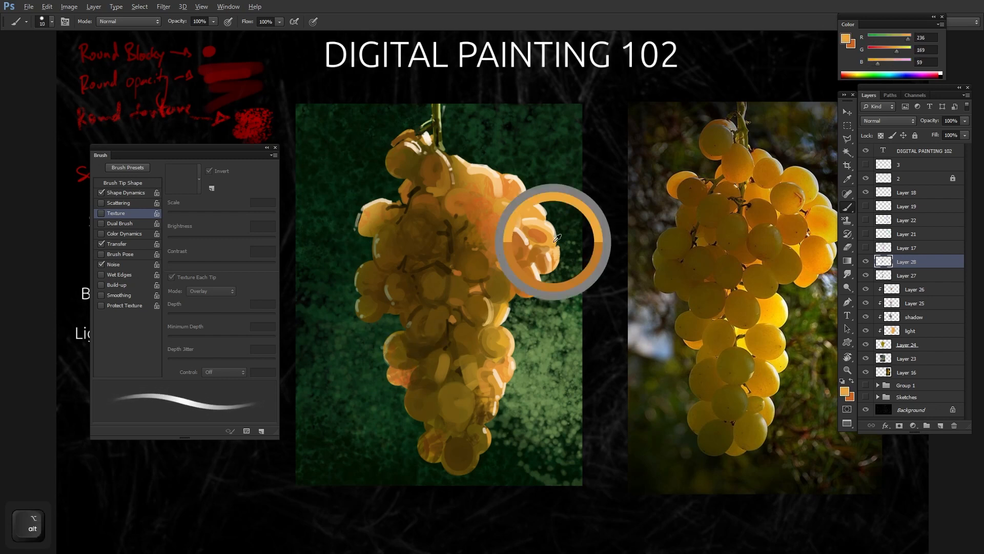
pyautogui.moveTo(391, 377); pyautogui.dragTo(406, 387)
# Shade the gaps between the lower grapes with sampled olive and dark brown (R 44, G 36, B 4).
pyautogui.press('s')
pyautogui.press('s')
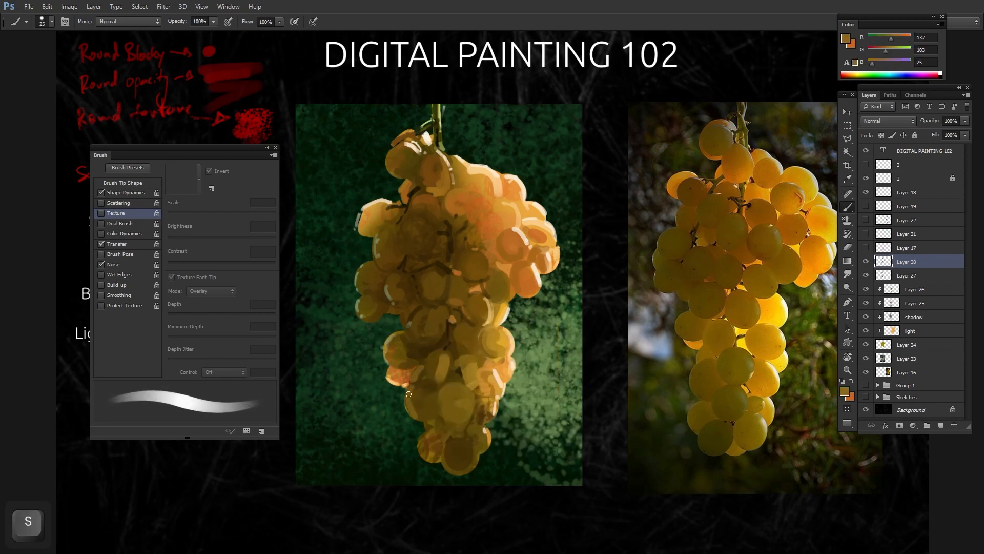
pyautogui.keyDown('alt'); pyautogui.click(406, 402); pyautogui.keyUp('alt')
pyautogui.moveTo(426, 422); pyautogui.dragTo(440, 425)
pyautogui.press('a')
pyautogui.press('s')
pyautogui.keyDown('alt'); pyautogui.click(448, 345); pyautogui.keyUp('alt')
pyautogui.press('s')
pyautogui.moveTo(445, 384); pyautogui.dragTo(446, 411)
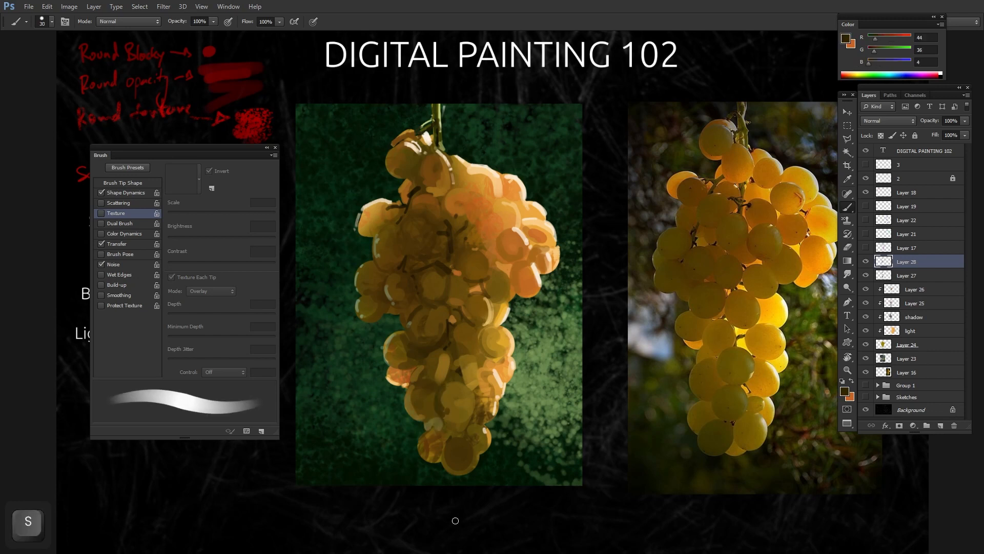
# Sample dark brown (R 58, G 39, B 6) and draw thin stem lines between the central grapes.
pyautogui.keyDown('alt'); pyautogui.click(438, 264); pyautogui.keyUp('alt')
pyautogui.press('s')
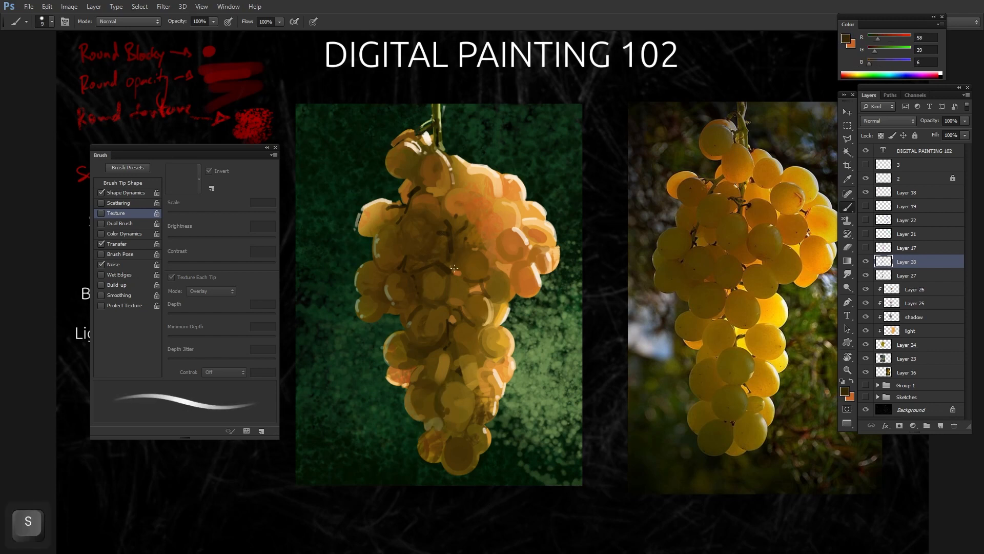
pyautogui.press('s')
pyautogui.press('s')
pyautogui.press('s')
pyautogui.press('s')
pyautogui.moveTo(455, 250); pyautogui.dragTo(461, 253)
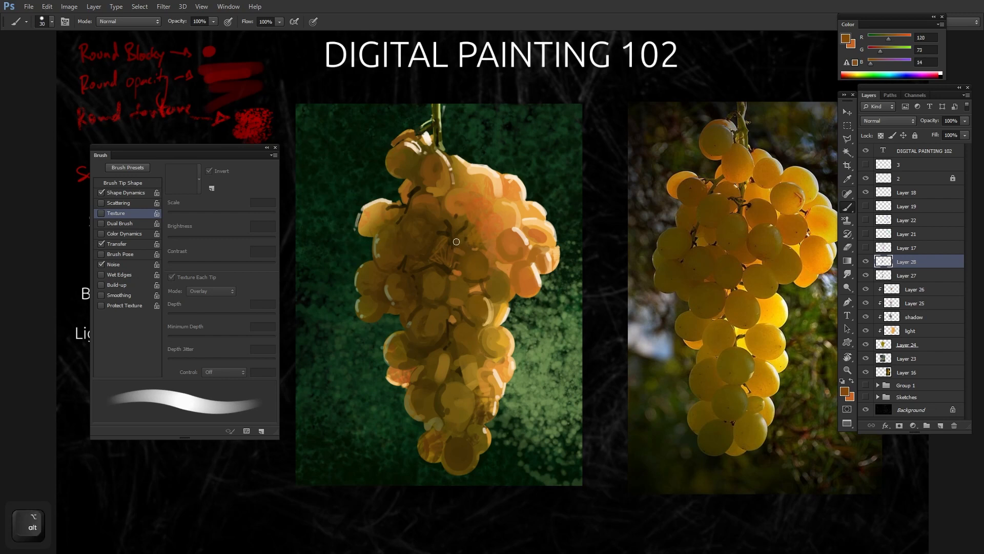
# Sample a brown from the middle of the bunch and paint a vertical stem stroke through the upper grapes.
pyautogui.press('a')
pyautogui.keyDown('alt'); pyautogui.click(454, 221); pyautogui.keyUp('alt')
pyautogui.press('a')
pyautogui.moveTo(447, 187); pyautogui.dragTo(446, 225)
# Choose orange-brown (R 160, G 96, B 25), sample a lighter upper-grape tone, and paint from the stem into the centre-left grapes.
pyautogui.keyDown('alt'); pyautogui.keyDown('shift'); pyautogui.rightClick(476, 234); pyautogui.keyUp('shift'); pyautogui.keyUp('alt')
pyautogui.press('a')
pyautogui.press('s')
pyautogui.keyDown('alt'); pyautogui.keyDown('shift'); pyautogui.rightClick(533, 260); pyautogui.keyUp('shift'); pyautogui.keyUp('alt')
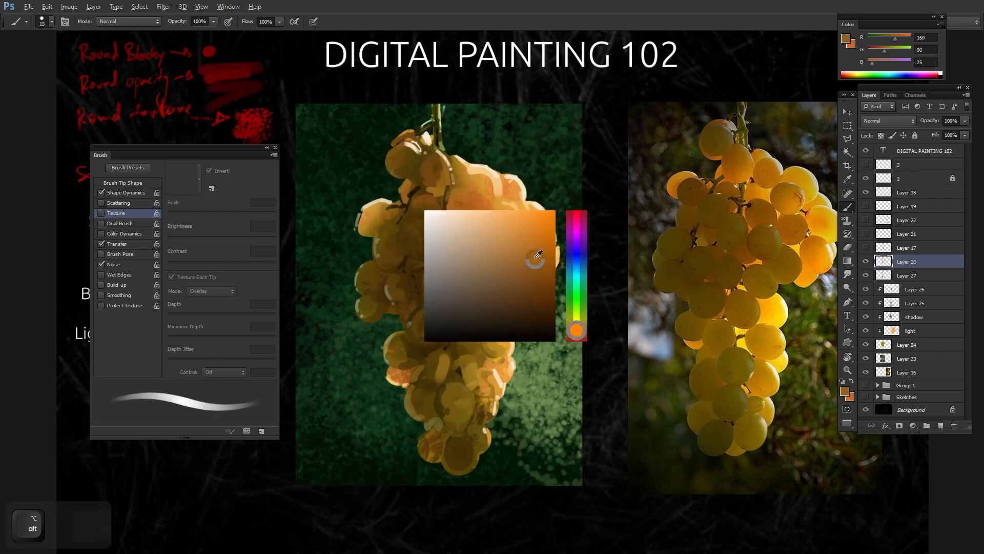
pyautogui.press('a')
pyautogui.keyDown('alt'); pyautogui.click(491, 167); pyautogui.keyUp('alt')
pyautogui.moveTo(451, 189)
pyautogui.mouseDown()
pyautogui.moveTo(427, 251)
pyautogui.moveTo(412, 232)
pyautogui.moveTo(428, 249)
pyautogui.mouseUp()
# Resize the brush and refine the grapes beside the main stem with brown tones sampled there.
pyautogui.keyDown('alt'); pyautogui.click(424, 222); pyautogui.keyUp('alt')
pyautogui.press('s')
pyautogui.press('s')
pyautogui.press('s')
pyautogui.press('s')
pyautogui.press('s')
pyautogui.press('s')
pyautogui.press('s')
pyautogui.keyDown('alt'); pyautogui.click(424, 224); pyautogui.keyUp('alt')
# Paint dark brown (R 39, G 27, B 3) contours between the centre-left grapes with a 20 px brush.
pyautogui.keyDown('alt'); pyautogui.click(480, 257); pyautogui.keyUp('alt')
pyautogui.keyDown('alt'); pyautogui.click(402, 265); pyautogui.keyUp('alt')
pyautogui.press('a')
pyautogui.press('a')
pyautogui.press('a')
pyautogui.press('a')
pyautogui.press('a')
pyautogui.moveTo(417, 297); pyautogui.dragTo(403, 310)
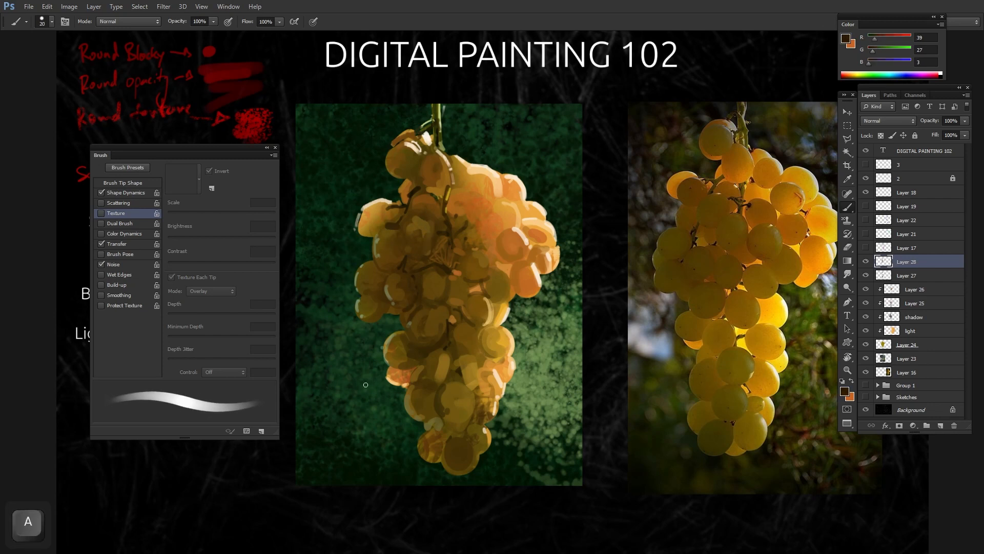
# Sample a tone below the central stem and paint a short stroke among the middle grapes.
pyautogui.keyDown('alt'); pyautogui.click(455, 274); pyautogui.keyUp('alt')
pyautogui.press('a')
pyautogui.press('a')
pyautogui.moveTo(445, 247); pyautogui.dragTo(435, 262)
# Sample orange (R 185, G 103, B 35) from the lit grapes and dab it between the centre-left grapes.
pyautogui.press('s')
pyautogui.press('s')
pyautogui.press('s')
pyautogui.press('s')
pyautogui.press('s')
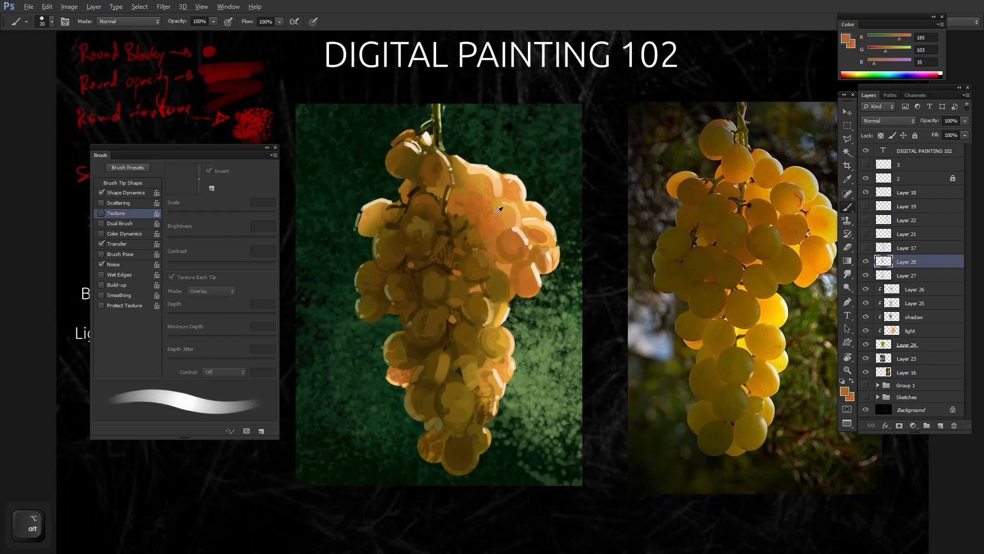
pyautogui.click(408, 265)
# Refine the lower-left grapes with sampled olive (R 139, G 101, B 6) and hide the interface around the canvas.
pyautogui.keyDown('alt'); pyautogui.click(392, 297); pyautogui.keyUp('alt')
pyautogui.press('a')
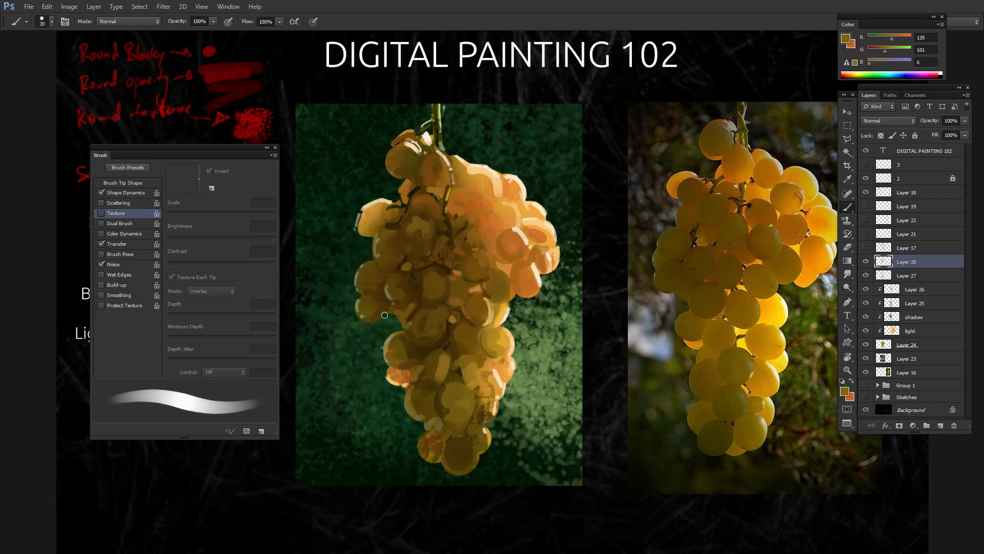
pyautogui.press('s')
pyautogui.press('Tab')
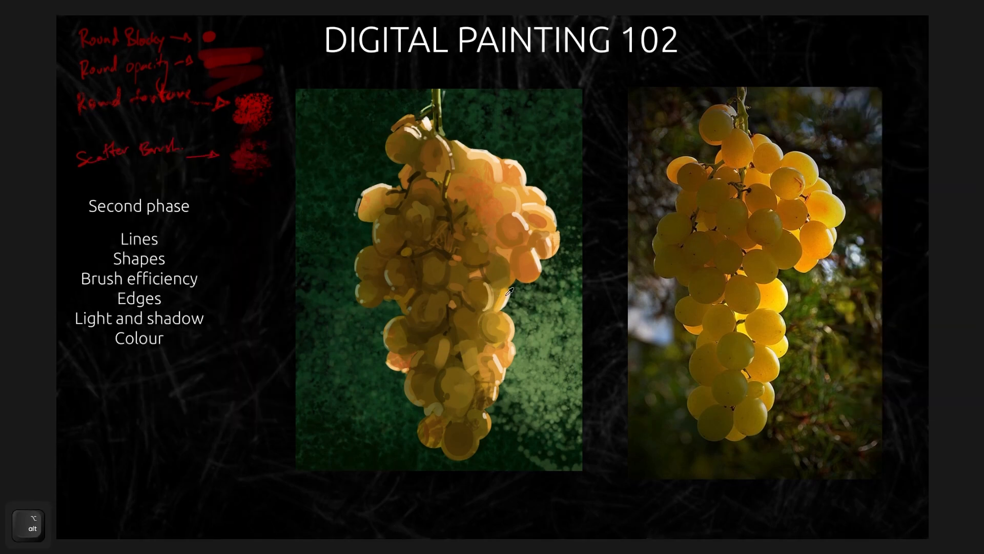
# Touch up the right-edge grape, and paint pale olive grapes with a dark curved stem in the lower centre.
pyautogui.moveTo(510, 280); pyautogui.dragTo(504, 253)
pyautogui.keyDown('alt'); pyautogui.click(511, 271); pyautogui.keyUp('alt')
pyautogui.keyDown('alt'); pyautogui.click(453, 305); pyautogui.keyUp('alt')
pyautogui.press('a')
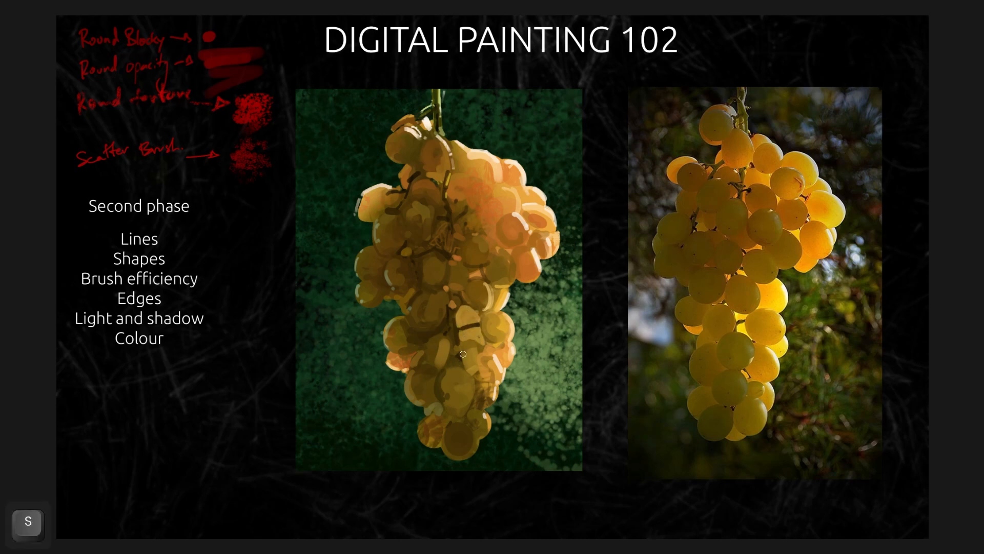
pyautogui.press('s')
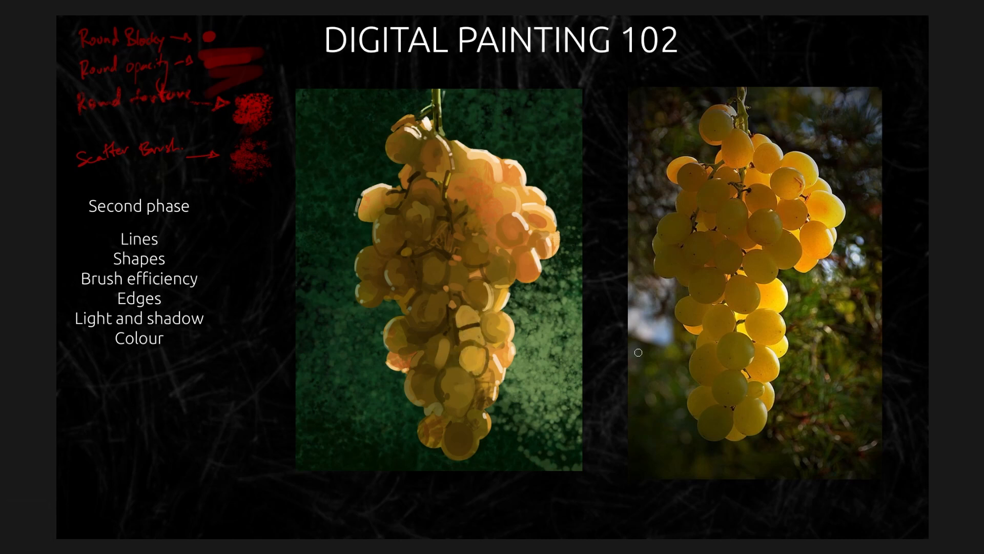
pyautogui.keyDown('alt'); pyautogui.click(461, 333); pyautogui.keyUp('alt')
pyautogui.press('s')
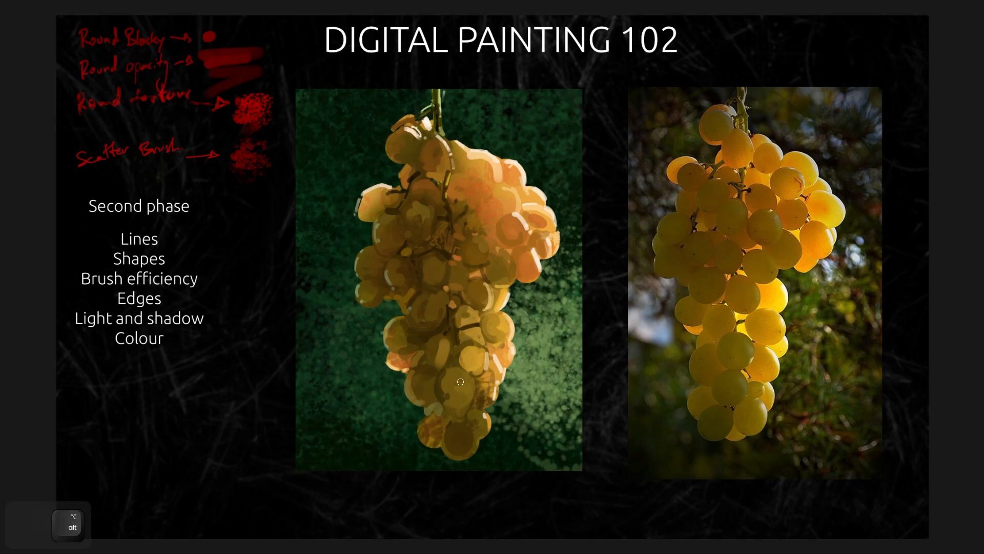
pyautogui.press('a')
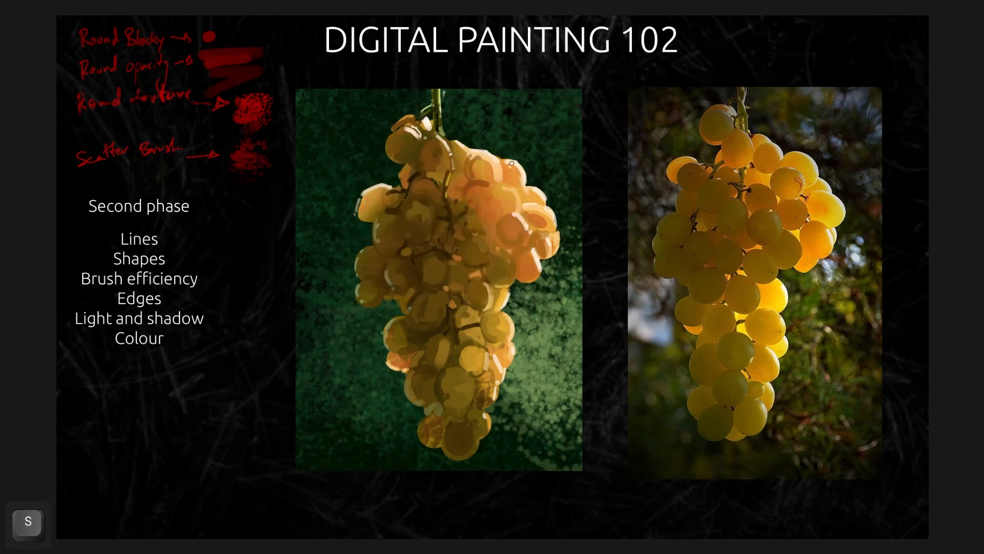
# Define the individual grapes in the upper-right cluster with contour strokes in sampled orange and brown tones.
pyautogui.keyDown('alt'); pyautogui.click(483, 243); pyautogui.keyUp('alt')
pyautogui.moveTo(477, 242)
pyautogui.mouseDown()
pyautogui.moveTo(503, 234)
pyautogui.moveTo(511, 246)
pyautogui.moveTo(520, 235)
pyautogui.moveTo(488, 210)
pyautogui.mouseUp()
pyautogui.keyDown('alt'); pyautogui.click(481, 256); pyautogui.keyUp('alt')
pyautogui.press('a')
pyautogui.keyDown('alt'); pyautogui.click(471, 224); pyautogui.keyUp('alt')
pyautogui.press('a')
pyautogui.keyDown('alt'); pyautogui.click(477, 212); pyautogui.keyUp('alt')
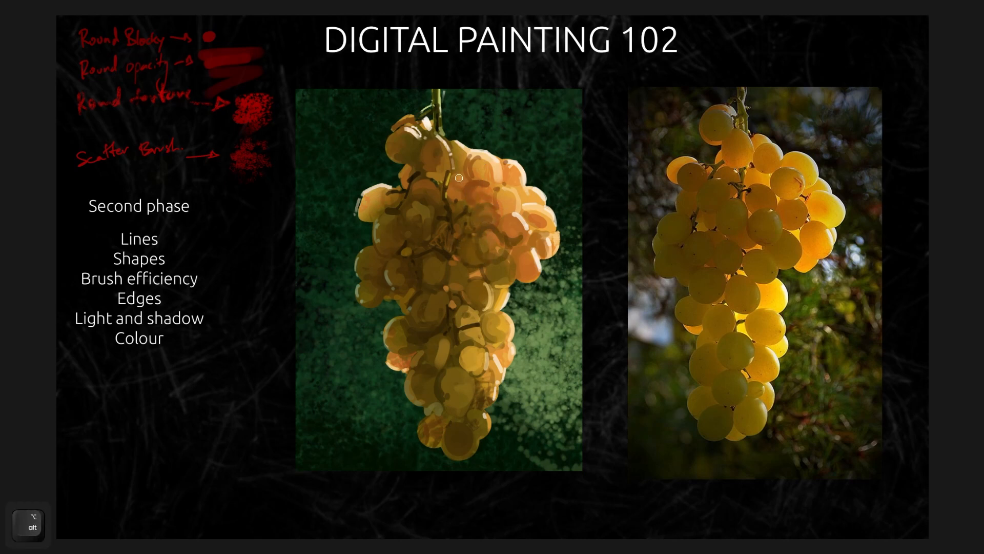
# Paint strokes beside the upper stem, round out the olive grape at centre-right, and show the interface again.
pyautogui.moveTo(458, 177); pyautogui.dragTo(456, 186)
pyautogui.press('s')
pyautogui.moveTo(457, 146); pyautogui.dragTo(455, 163)
pyautogui.keyDown('alt'); pyautogui.click(502, 253); pyautogui.keyUp('alt')
pyautogui.press('s')
pyautogui.moveTo(484, 233)
pyautogui.mouseDown()
pyautogui.moveTo(493, 251)
pyautogui.moveTo(499, 245)
pyautogui.mouseUp()
pyautogui.press('a')
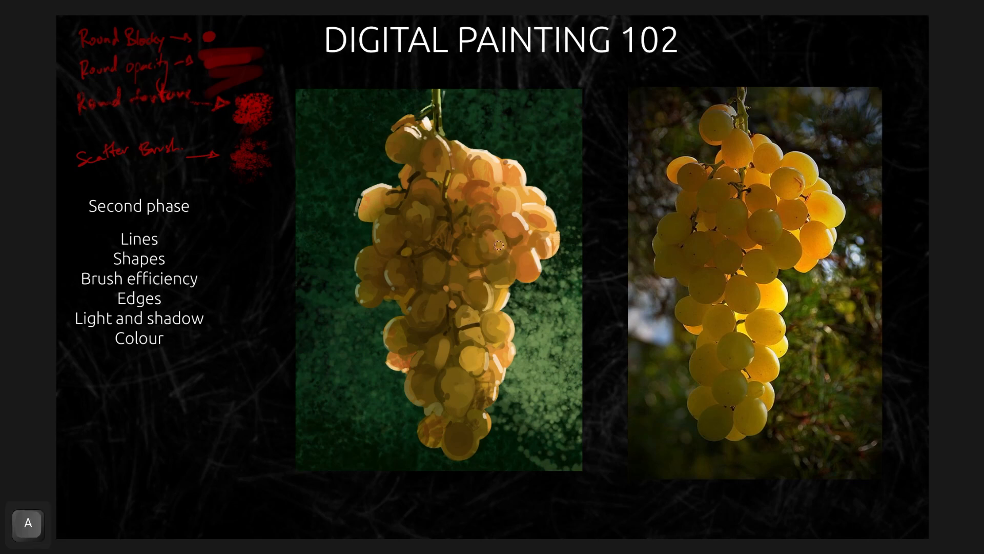
pyautogui.press('Tab')
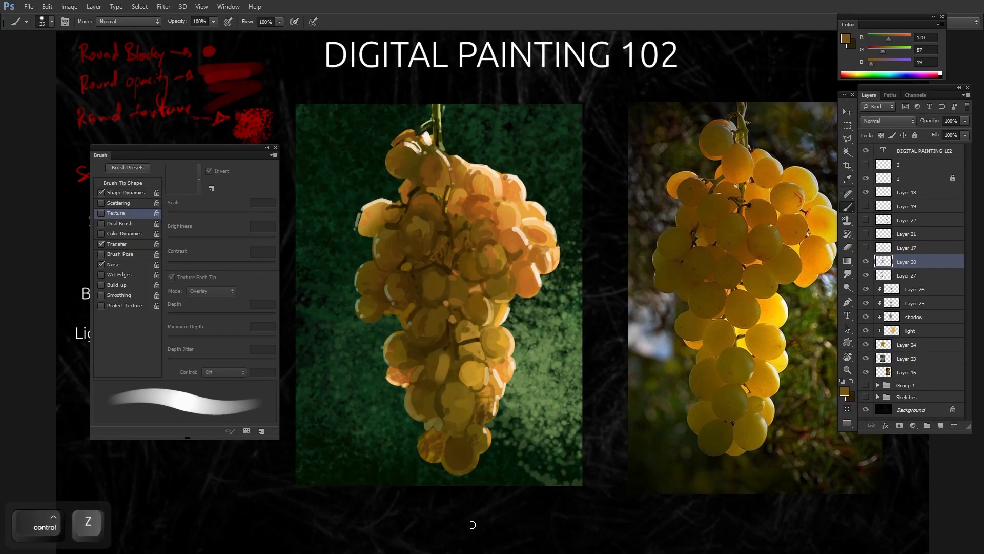
# Paint dark accents between the central grapes in sampled dark brown (R 53, G 38, B 5), and touch up the centre-right grapes with the interface hidden.
pyautogui.press('a')
pyautogui.keyDown('alt'); pyautogui.click(468, 247); pyautogui.keyUp('alt')
pyautogui.press('a')
pyautogui.press('a')
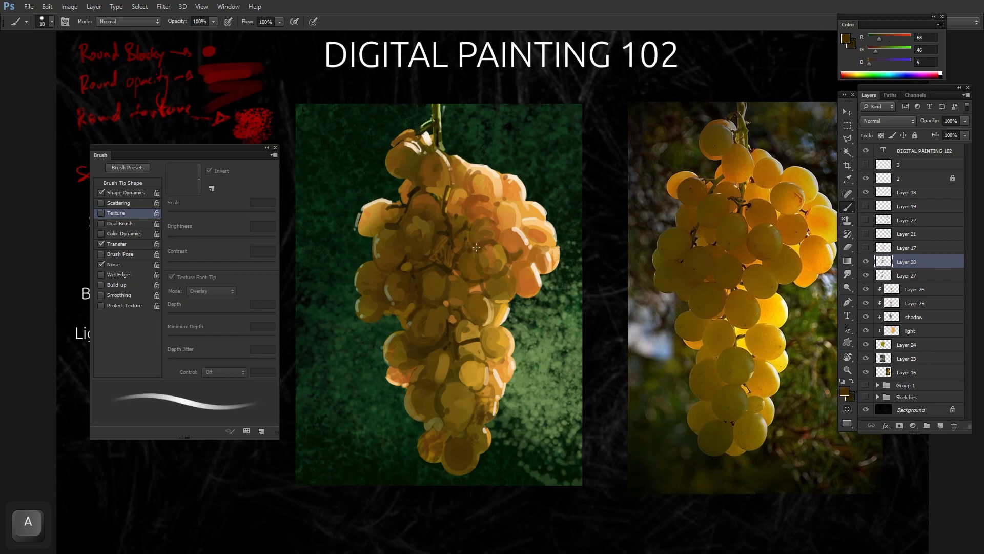
pyautogui.press('s')
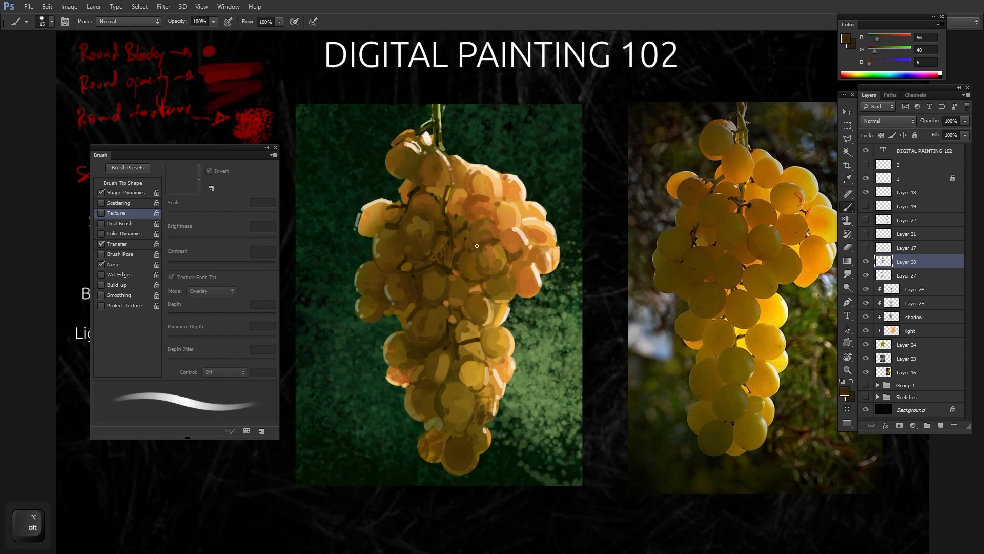
pyautogui.keyDown('alt'); pyautogui.click(453, 269); pyautogui.keyUp('alt')
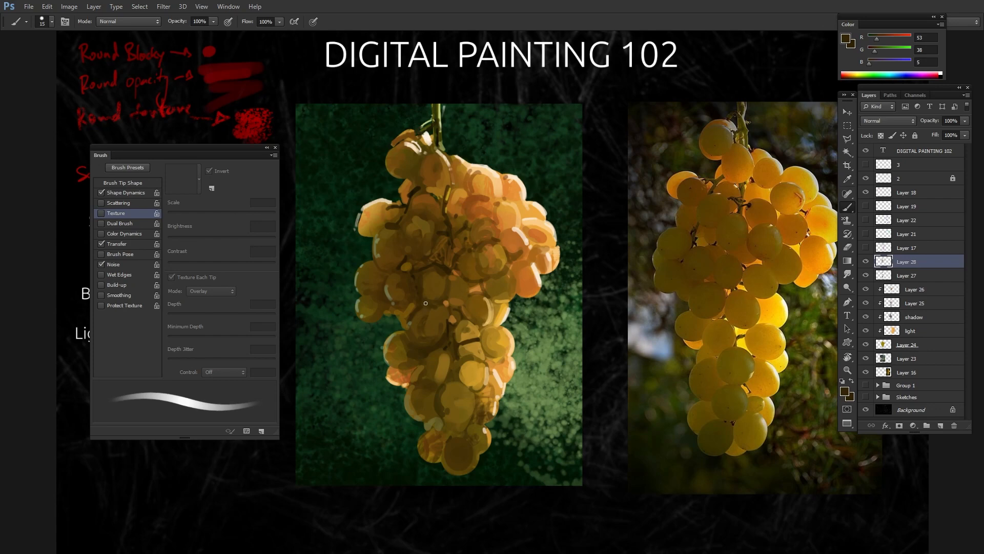
pyautogui.press('f')
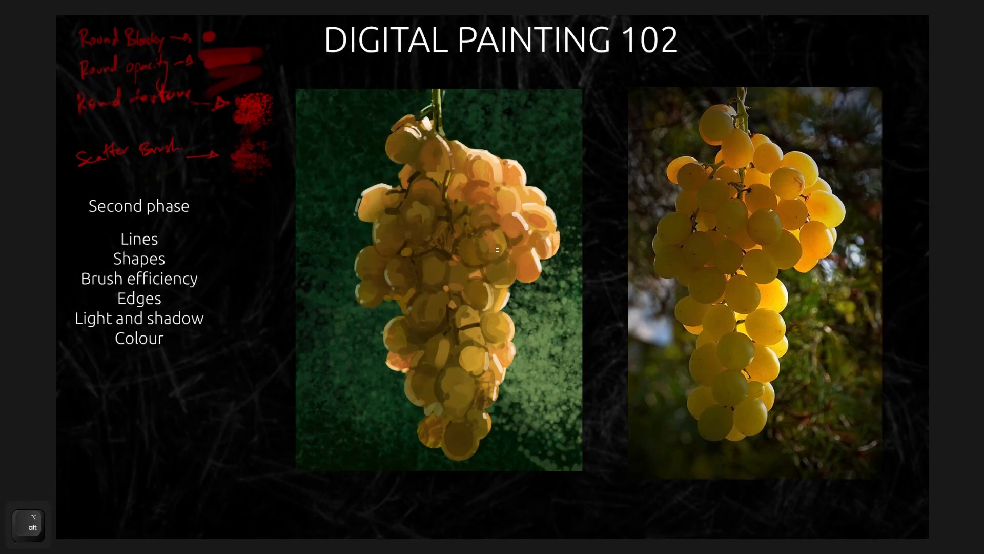
pyautogui.press('s')
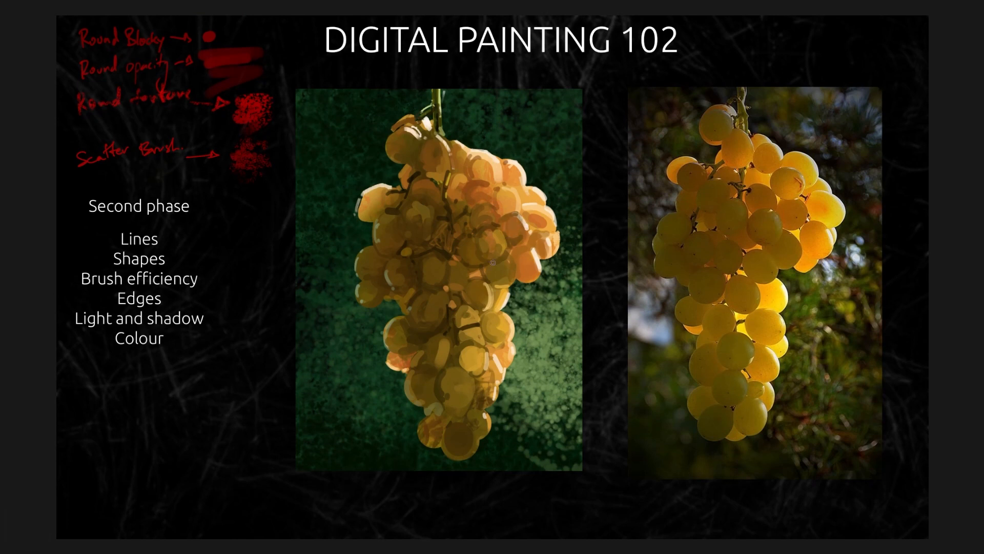
# Bring back the interface, hide Layers 28, 27, 26 and 25 plus the shadow and light layers, and close the brush settings.
pyautogui.press('Tab')
pyautogui.click(869, 261)
pyautogui.click(866, 276)
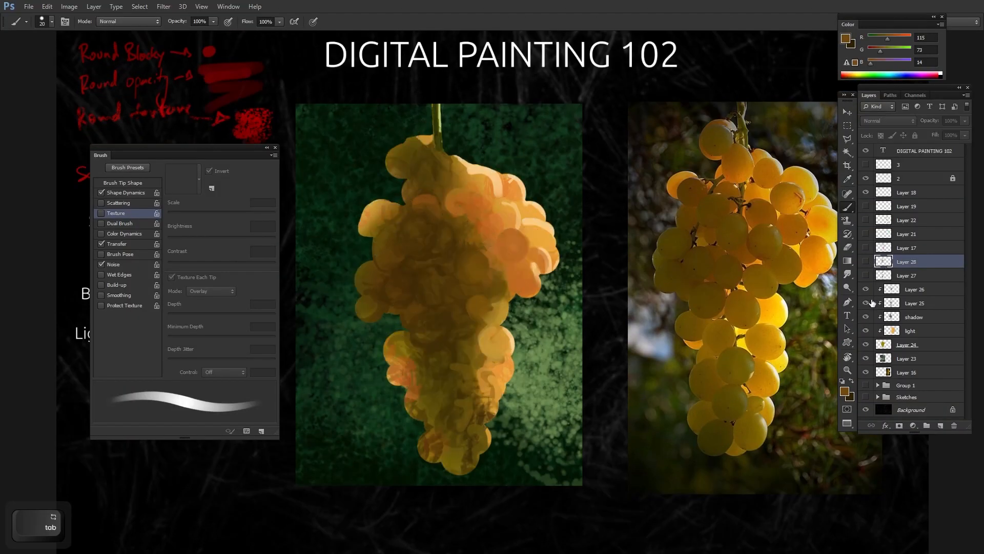
pyautogui.click(866, 289)
pyautogui.click(866, 303)
pyautogui.click(865, 317)
pyautogui.click(866, 331)
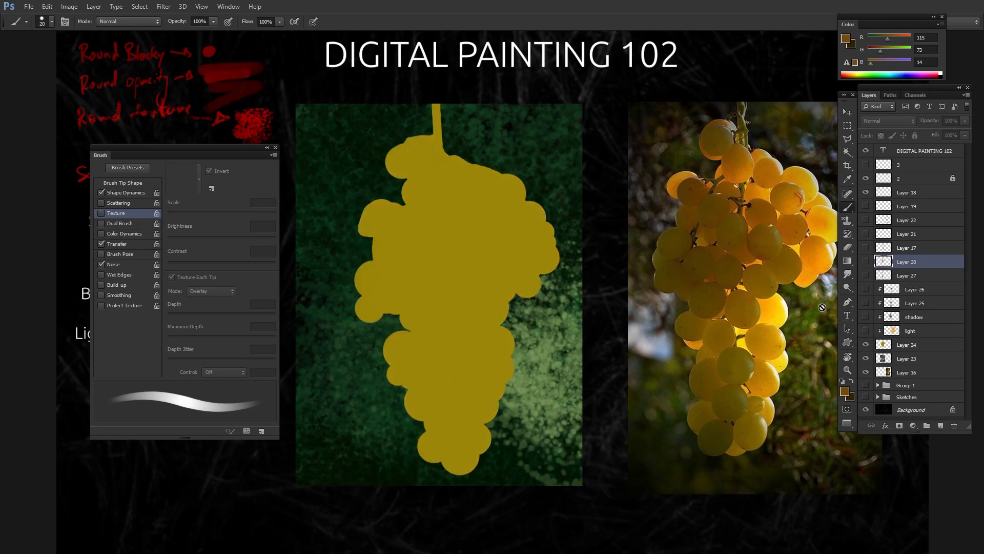
pyautogui.click(275, 147)
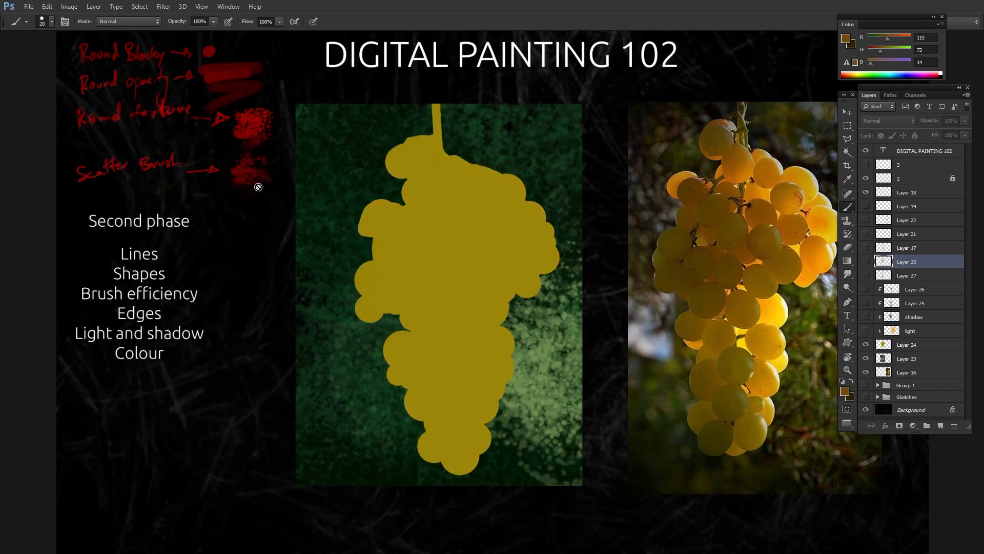
# Show the construction sketch on Layer 17 and set its blend mode to Normal.
pyautogui.click(867, 249)
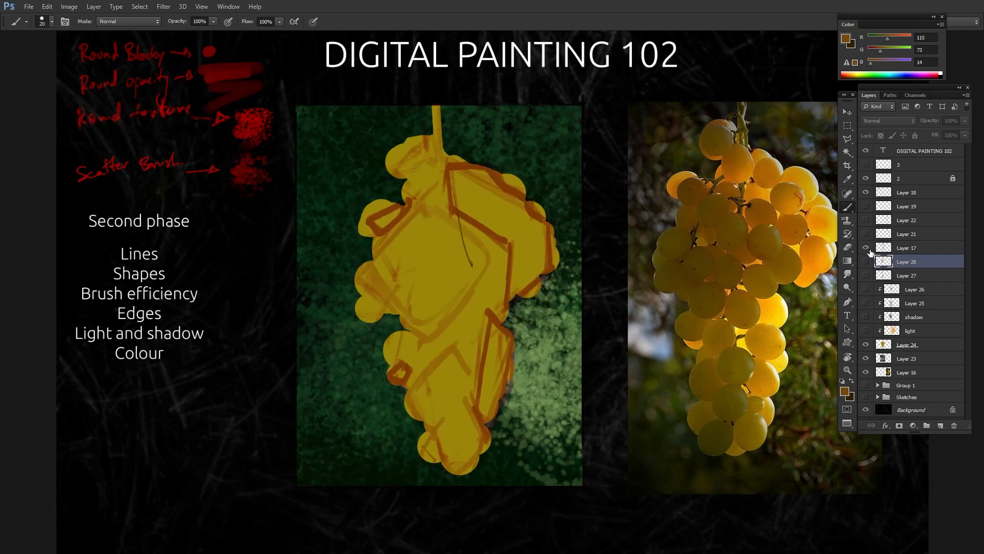
pyautogui.click(903, 249)
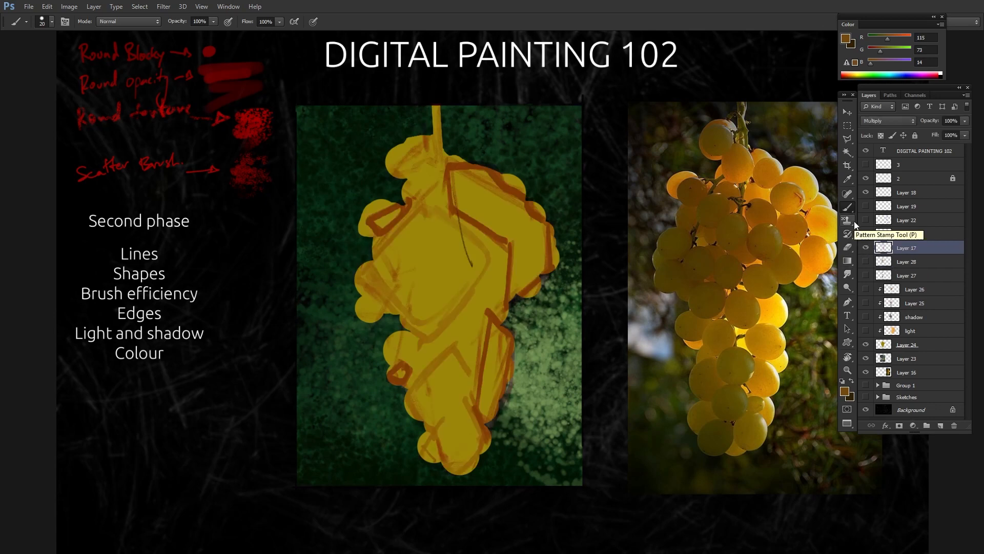
pyautogui.click(888, 121)
pyautogui.click(893, 130)
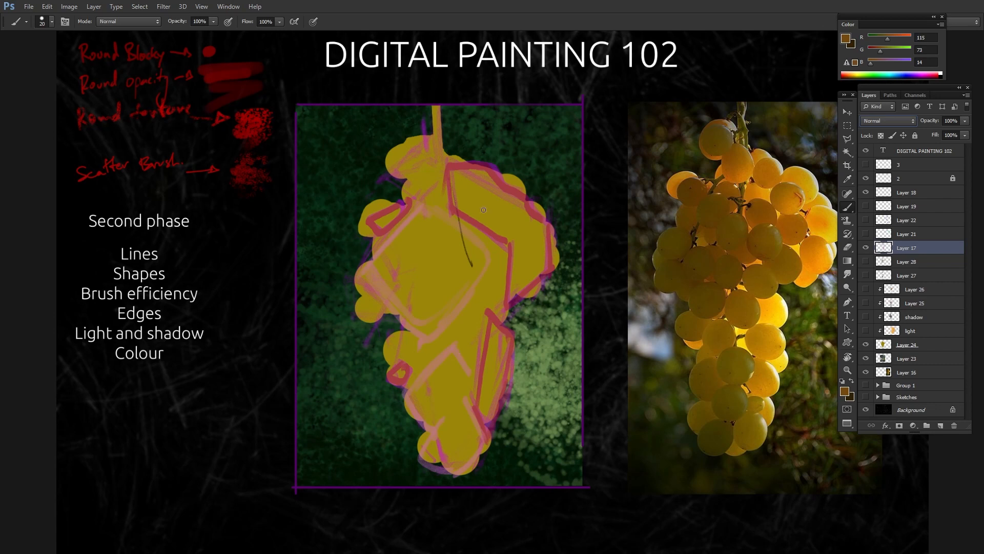
# Temporarily hide the flat grape silhouette on Layer 24 to examine the sketch lines alone, and show it again beside the reference photo.
pyautogui.click(866, 344)
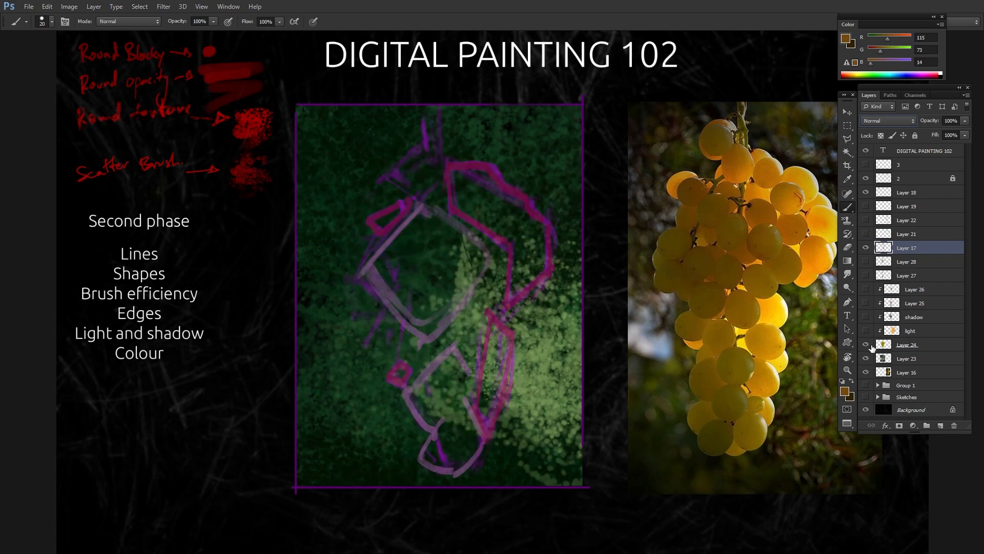
pyautogui.click(867, 344)
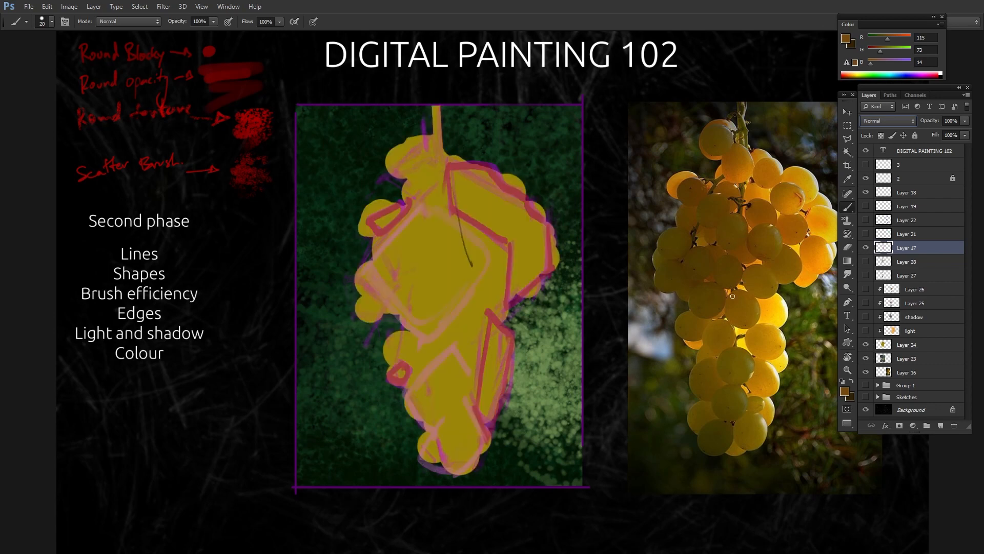
pyautogui.moveTo(733, 296); pyautogui.dragTo(658, 266)
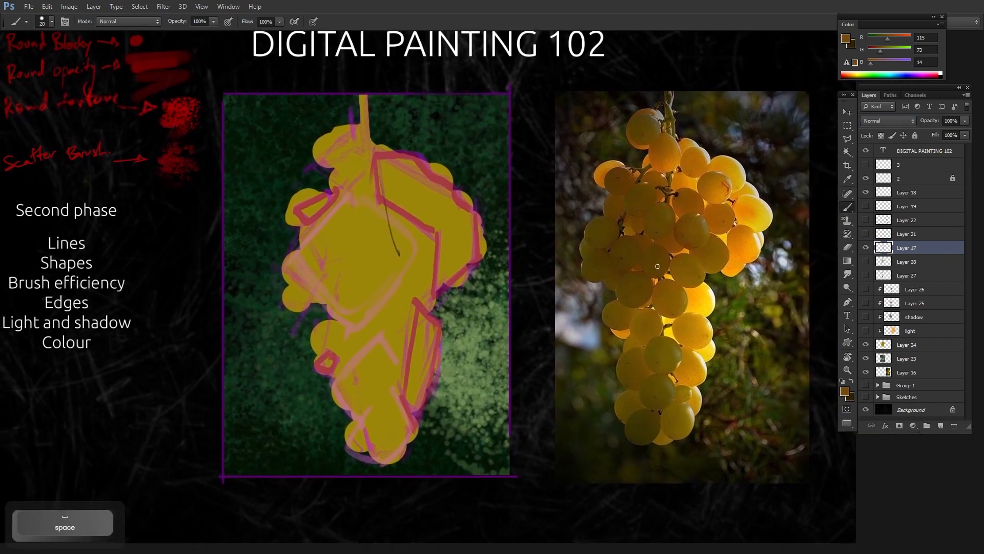